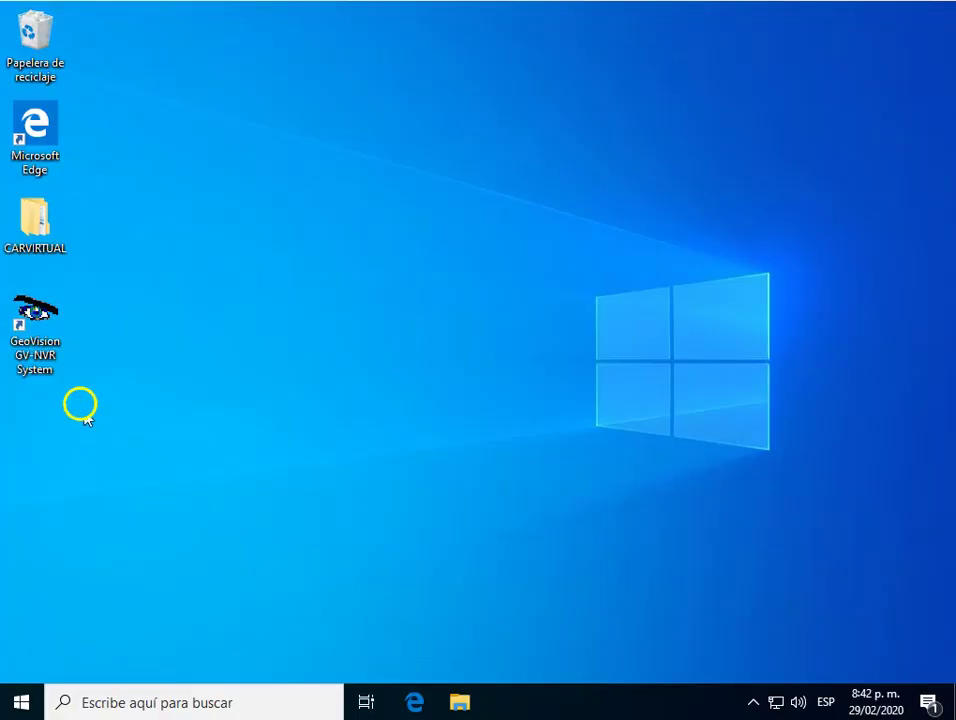
Launch GeoVision GV-NVR System from its desktop shortcut and close the IP Device Utility window.
double_click(45, 318)
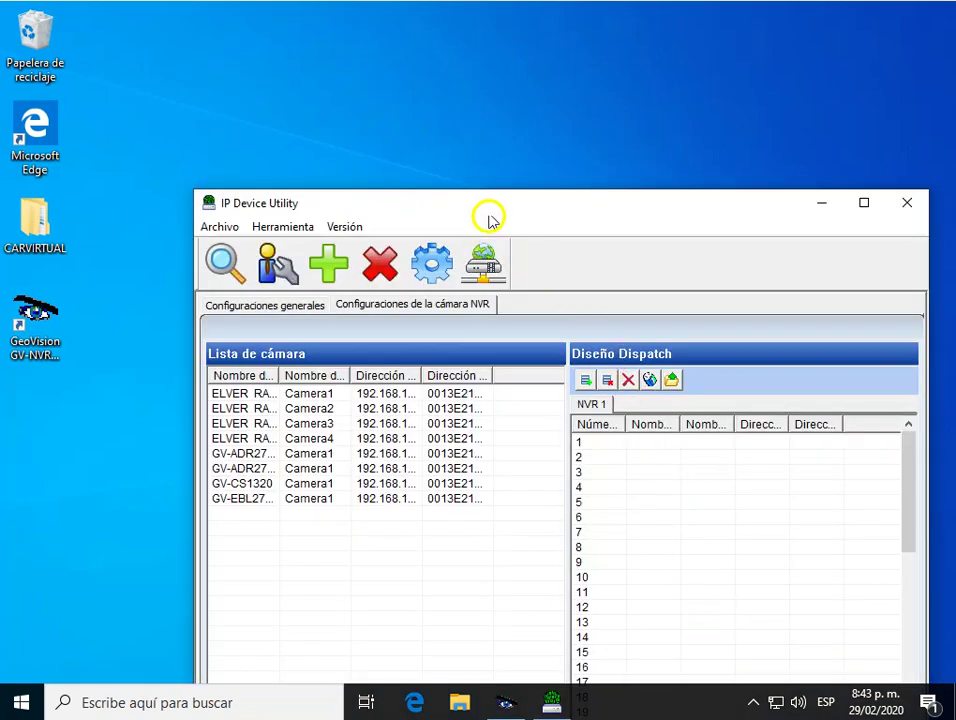
left_click_drag(478, 201, 427, 94)
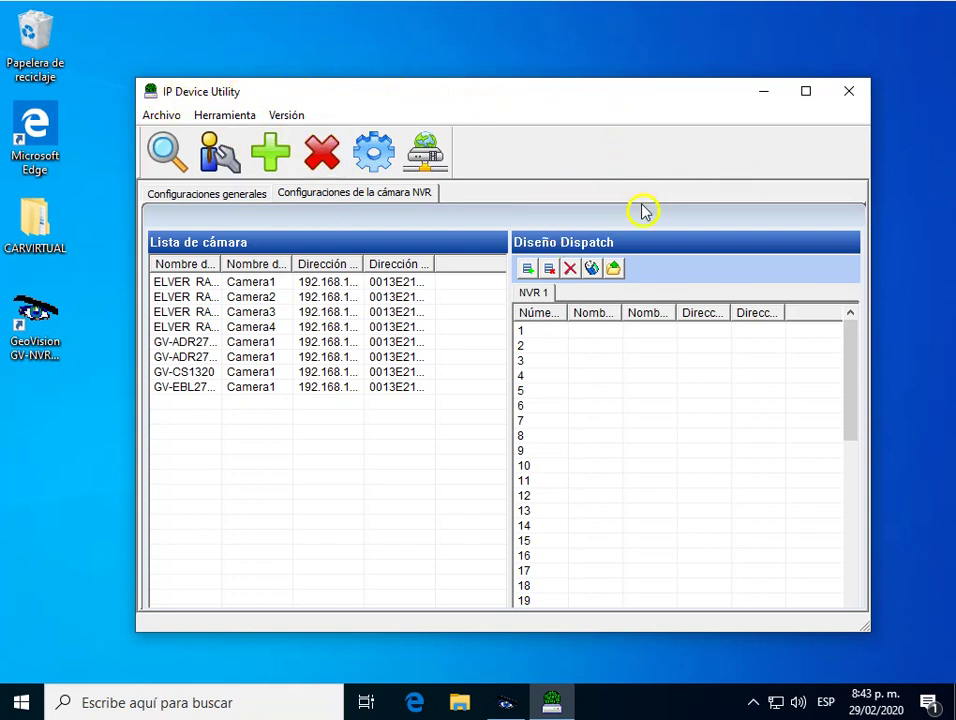
left_click(849, 91)
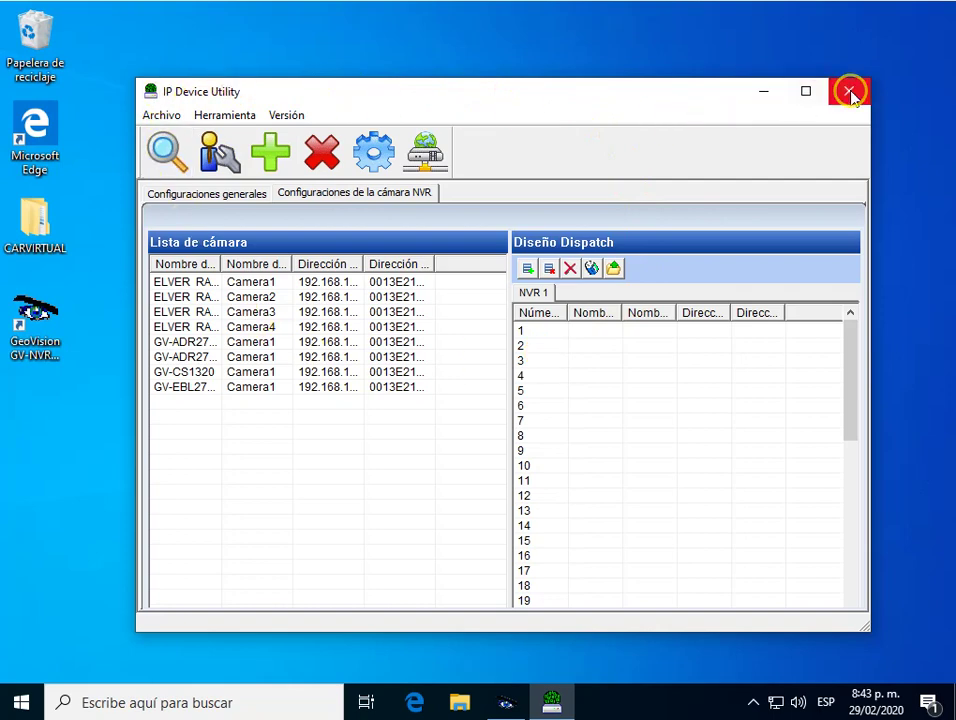
left_click(849, 91)
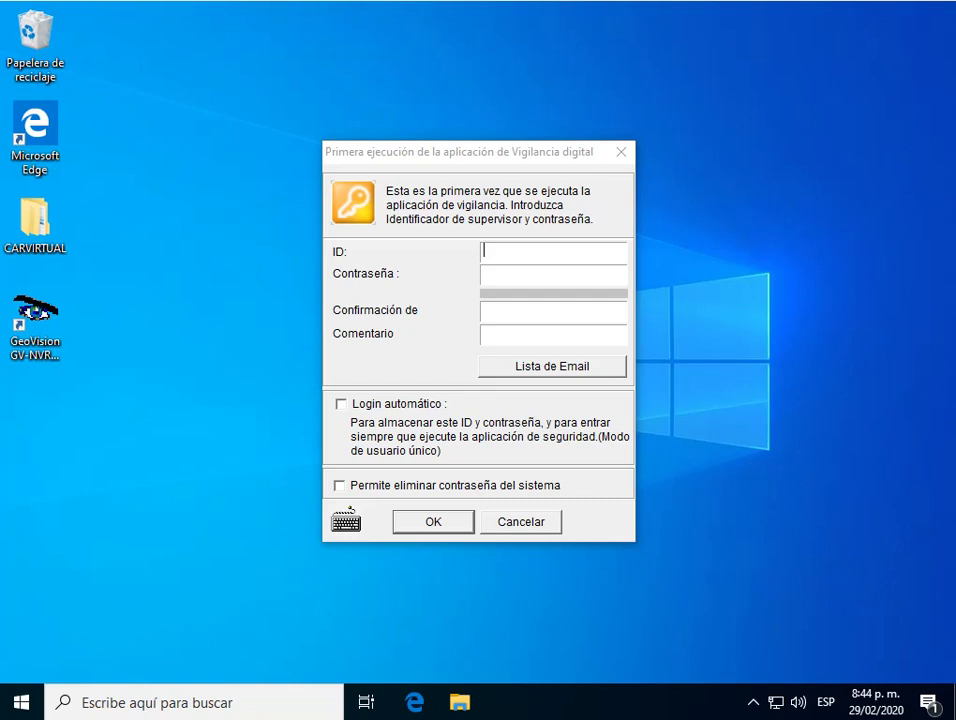
Enter supervisor ID prueba with a password and its matching confirmation.
left_click(508, 253)
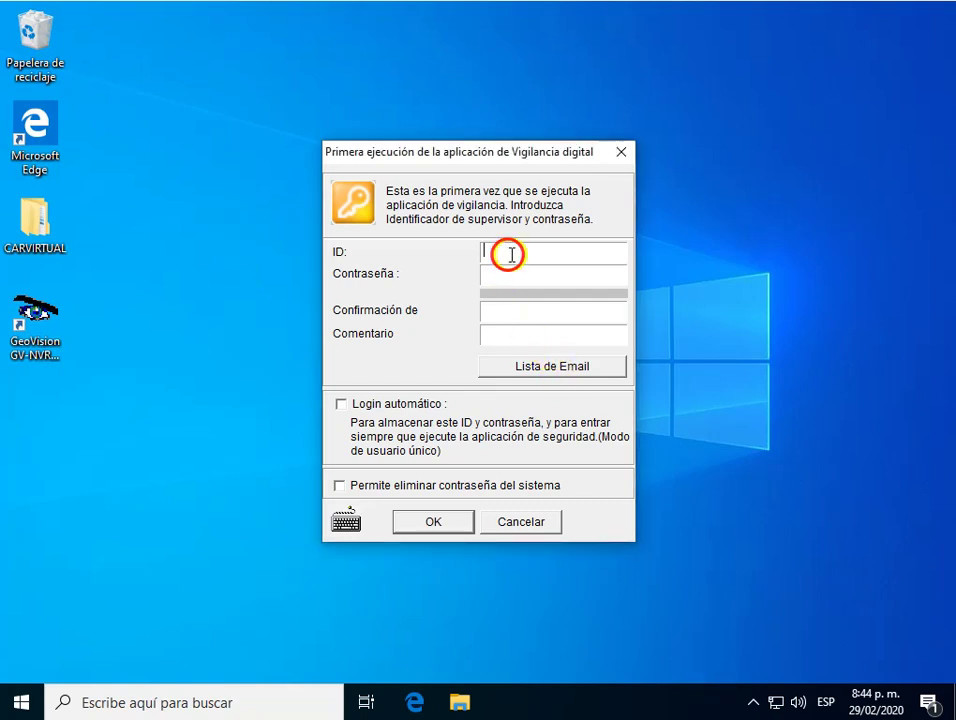
type("prueba")
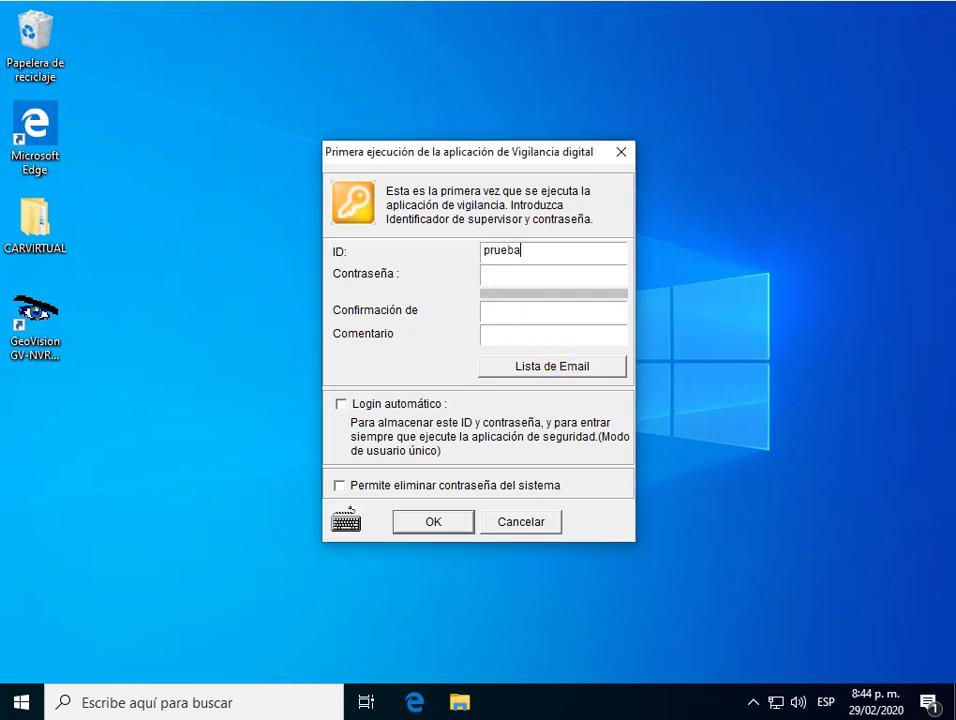
left_click(497, 268)
type("***")
left_click(544, 306)
type("***")
Add the account comment 1-3 and bring up the account's e-mail list.
left_click(502, 342)
type("1-3")
left_click(531, 377)
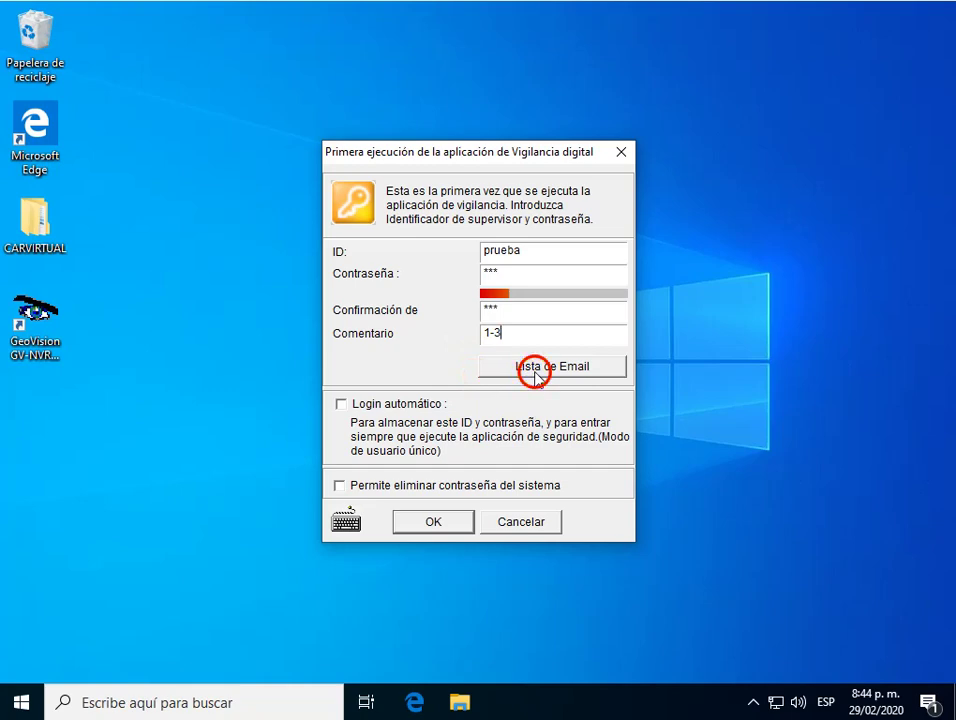
Add an e-mail address to the account's list and accept it.
left_click(411, 270)
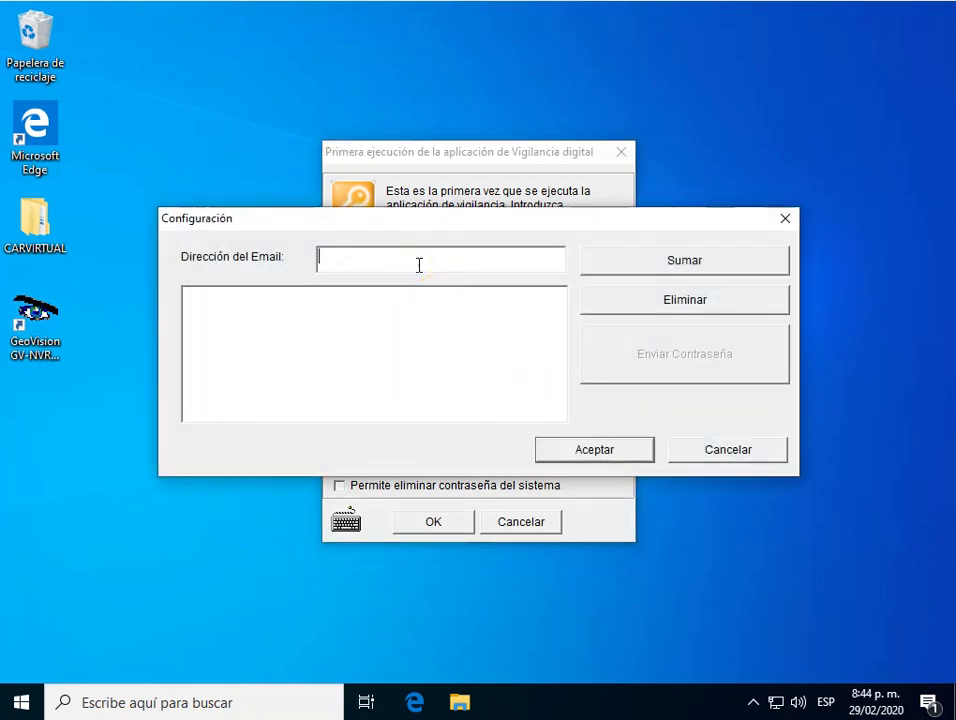
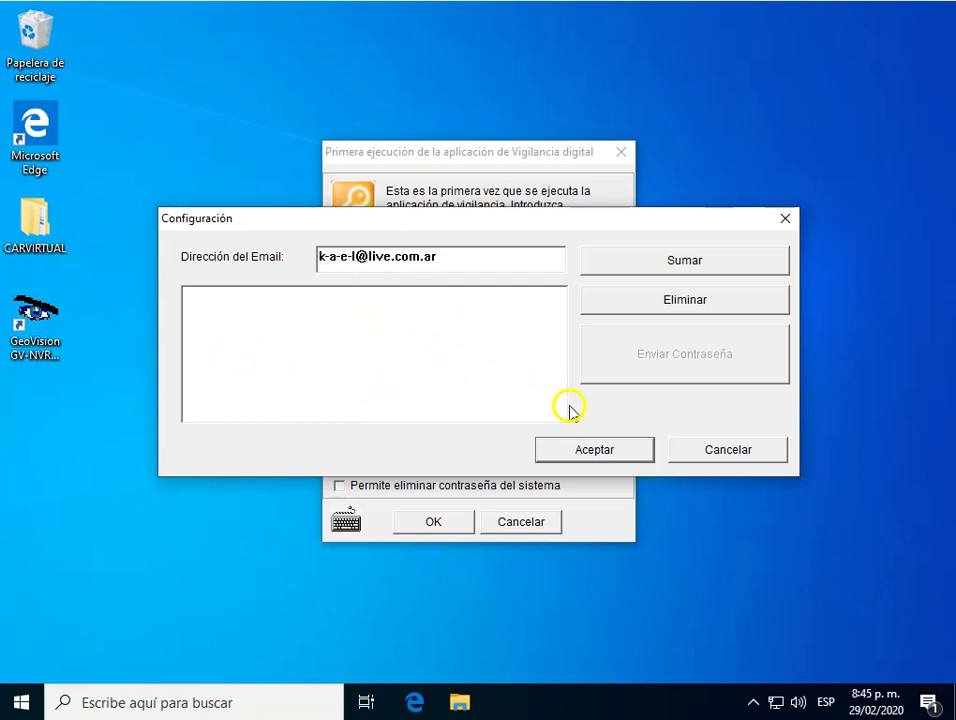
left_click(585, 447)
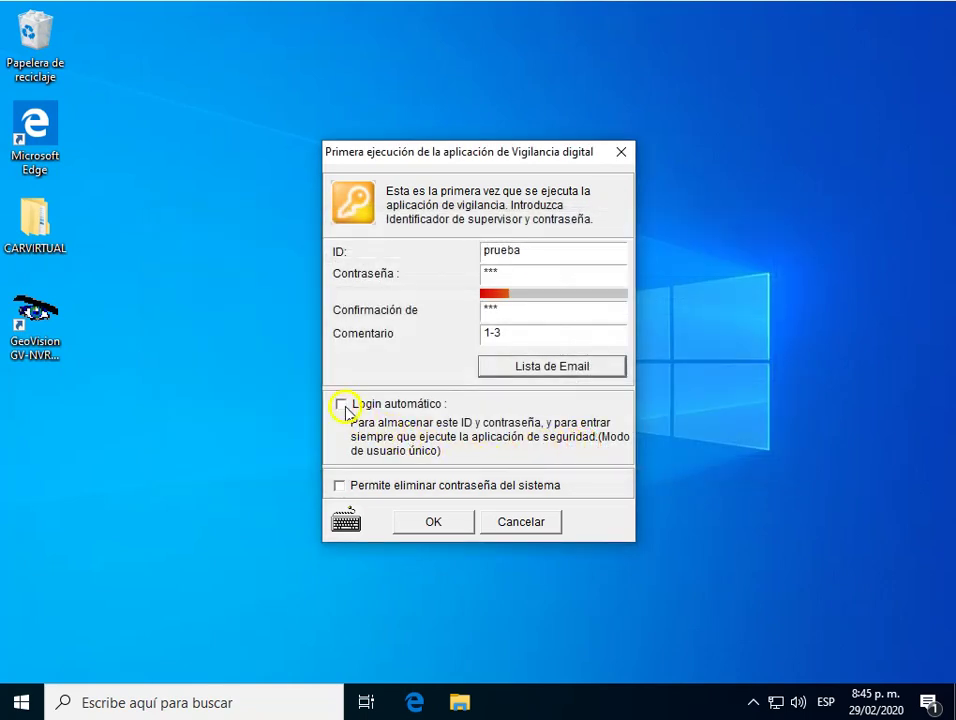
Enable Login automático and Permite eliminar contraseña, confirm the account, and skip the e-mail list.
left_click(341, 404)
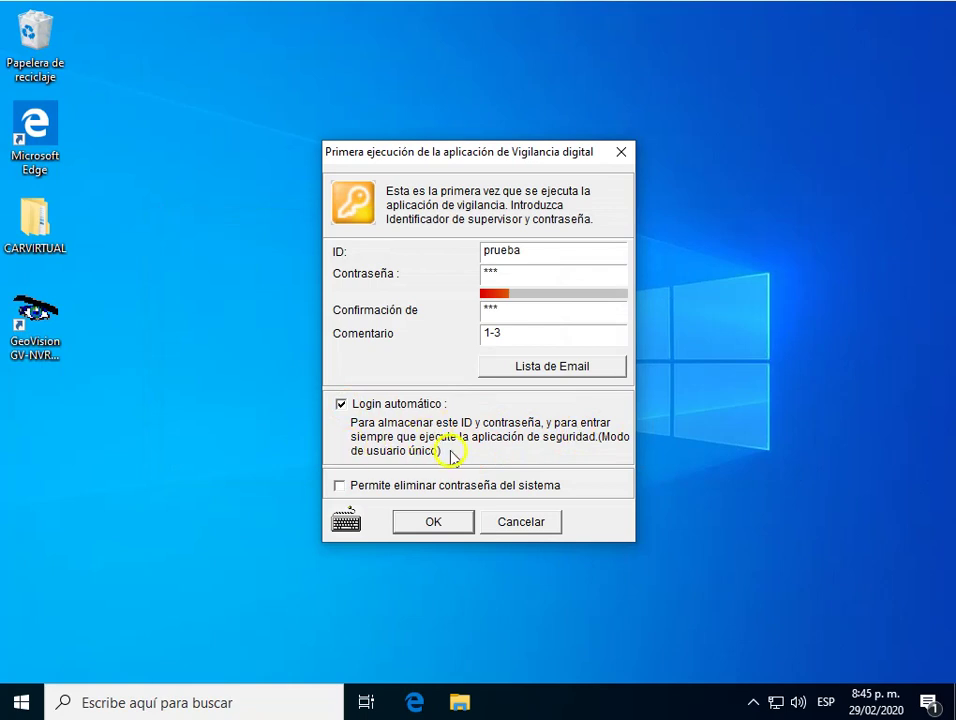
left_click(339, 486)
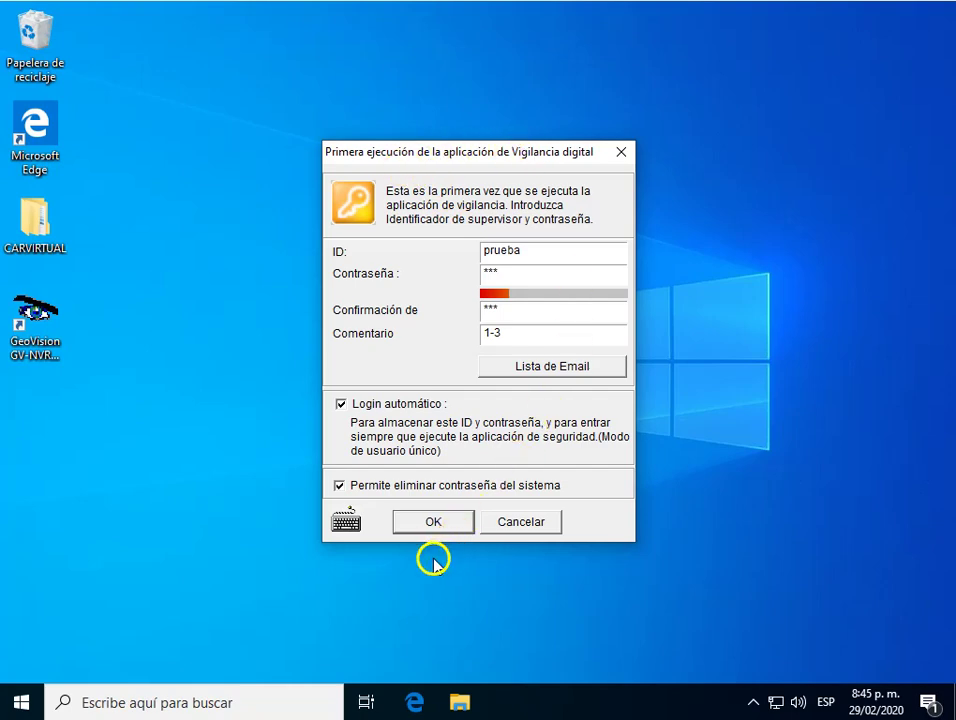
left_click(429, 523)
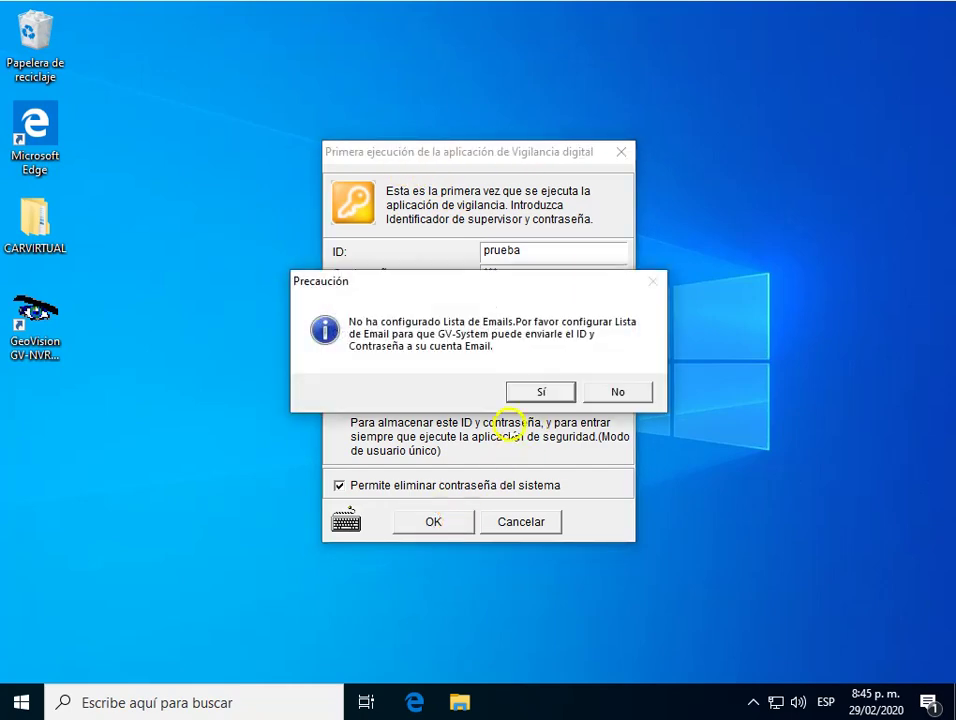
left_click(542, 393)
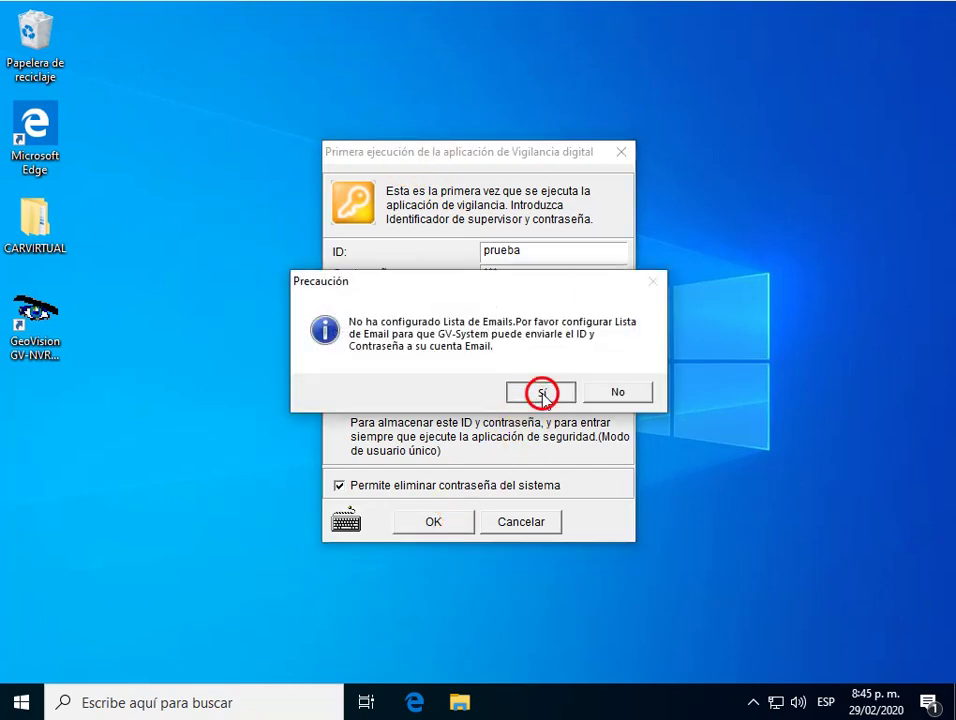
left_click(494, 257)
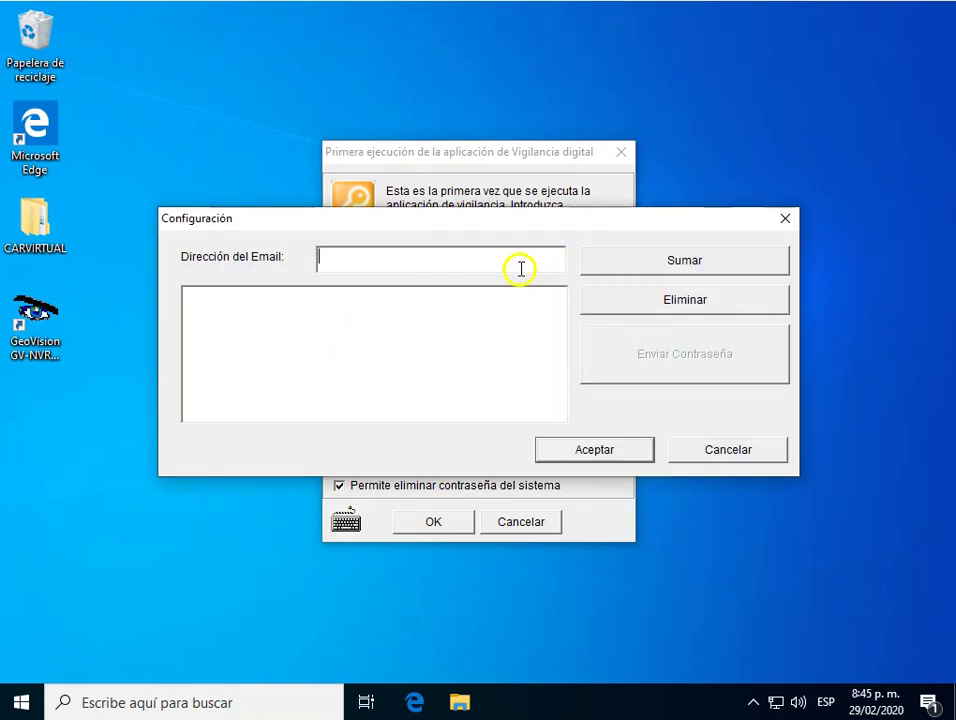
left_click(755, 451)
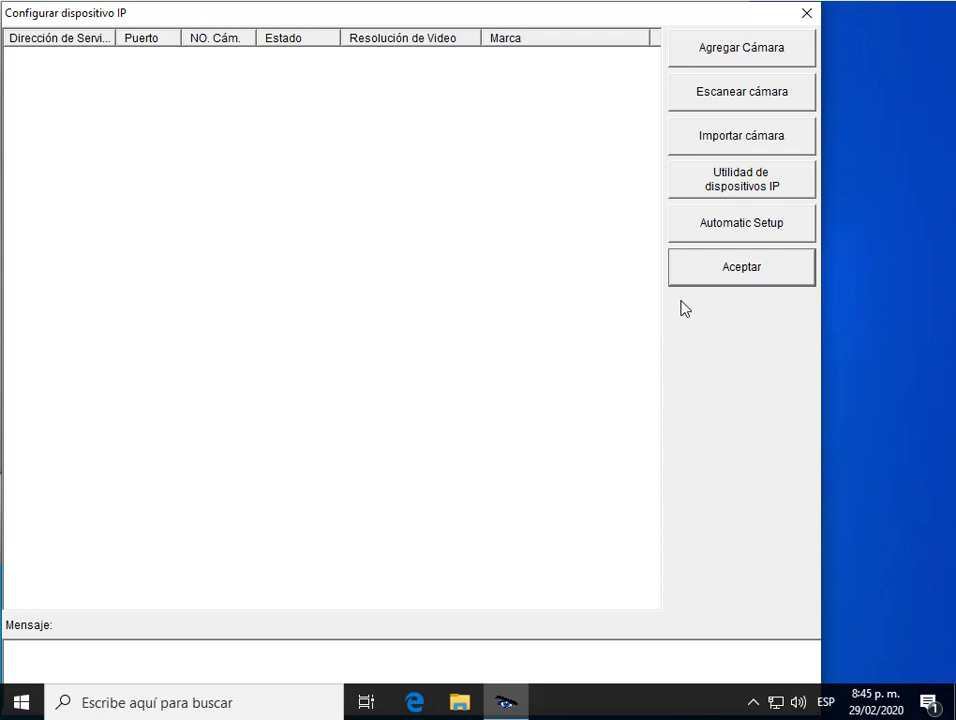
Close the Configurar dispositivo IP window to reach the four-screen monitoring view.
left_click(806, 16)
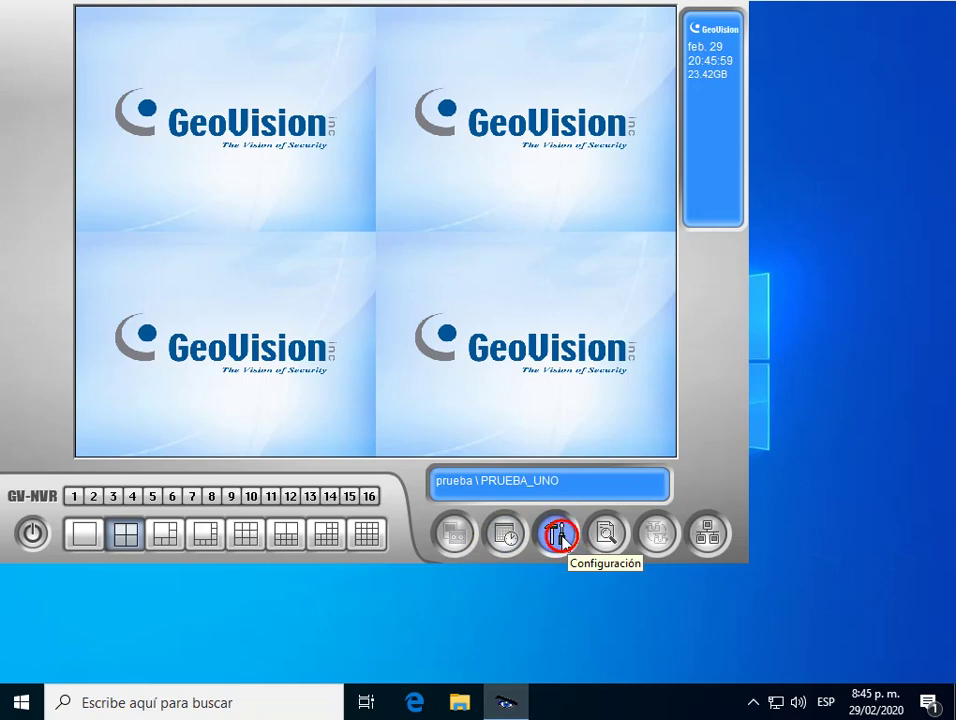
Open Configuración general under Configuración del sistema, showing location name PRUEBA_UNO.
left_click(560, 537)
left_click(550, 531)
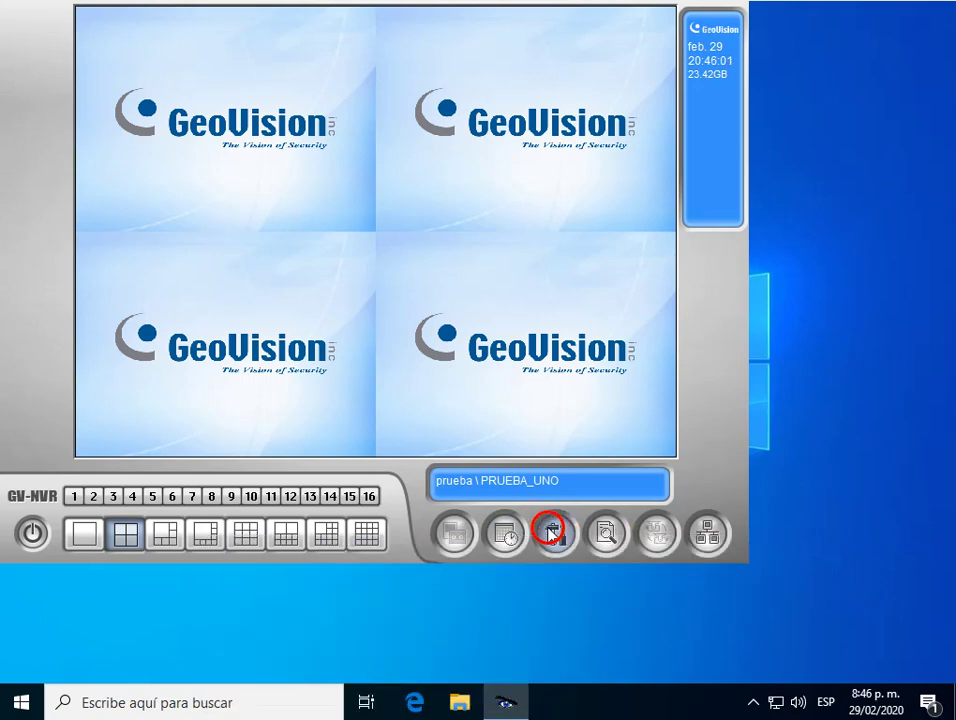
left_click(711, 452)
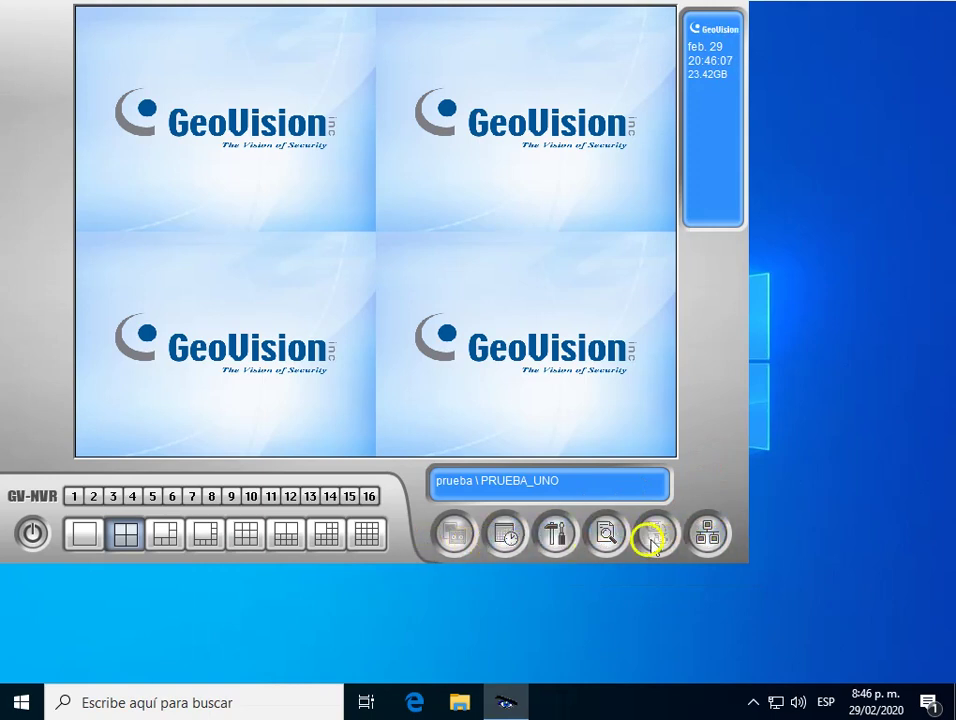
left_click(553, 535)
left_click(553, 536)
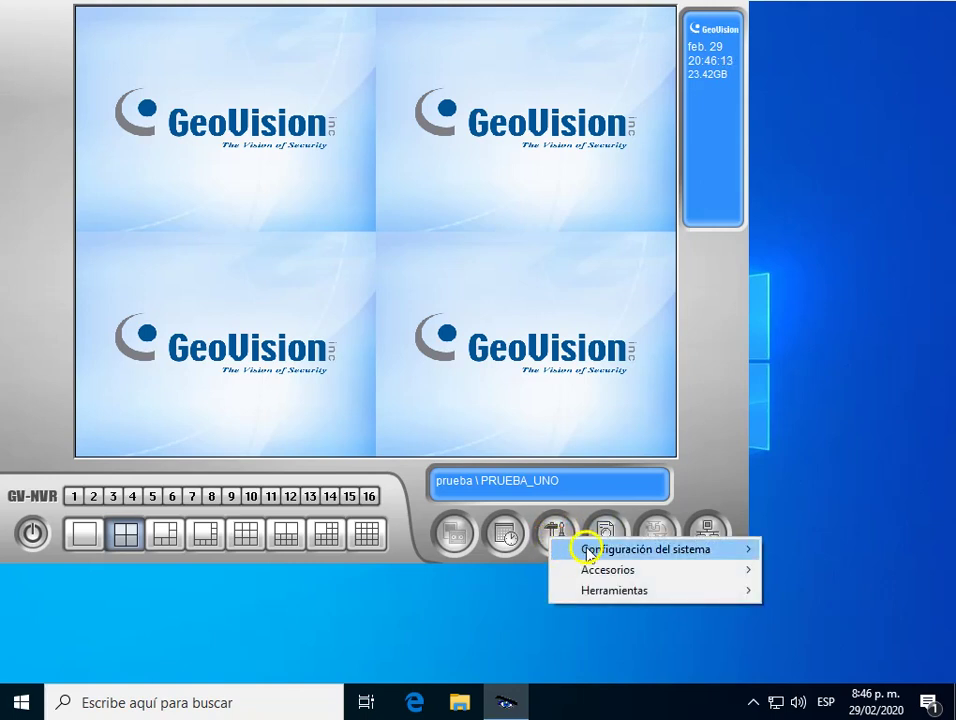
mouse_move(605, 552)
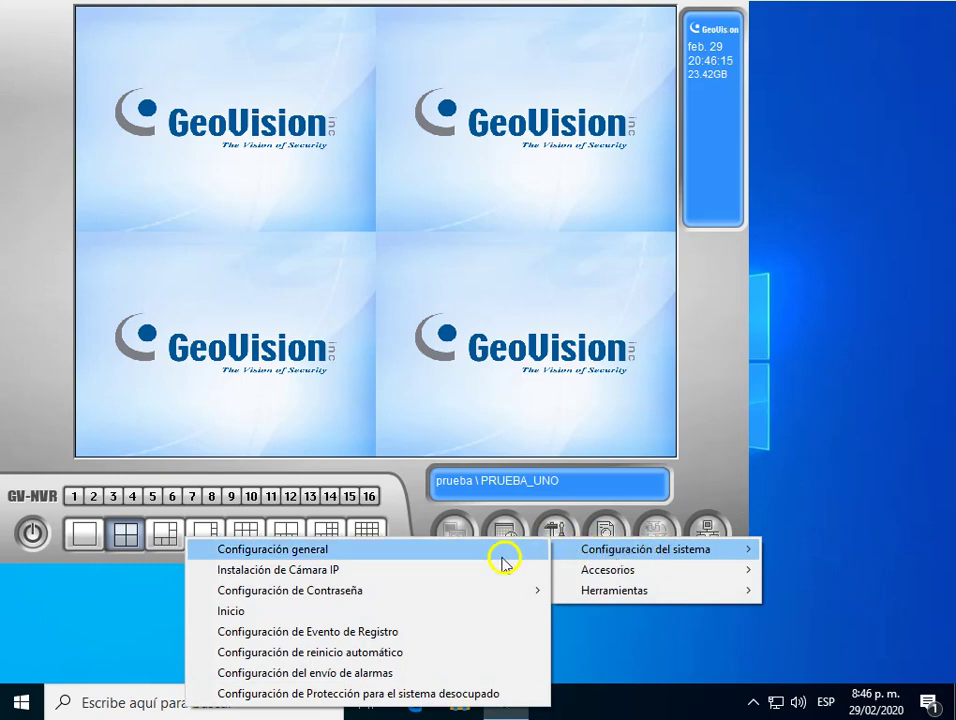
left_click(266, 551)
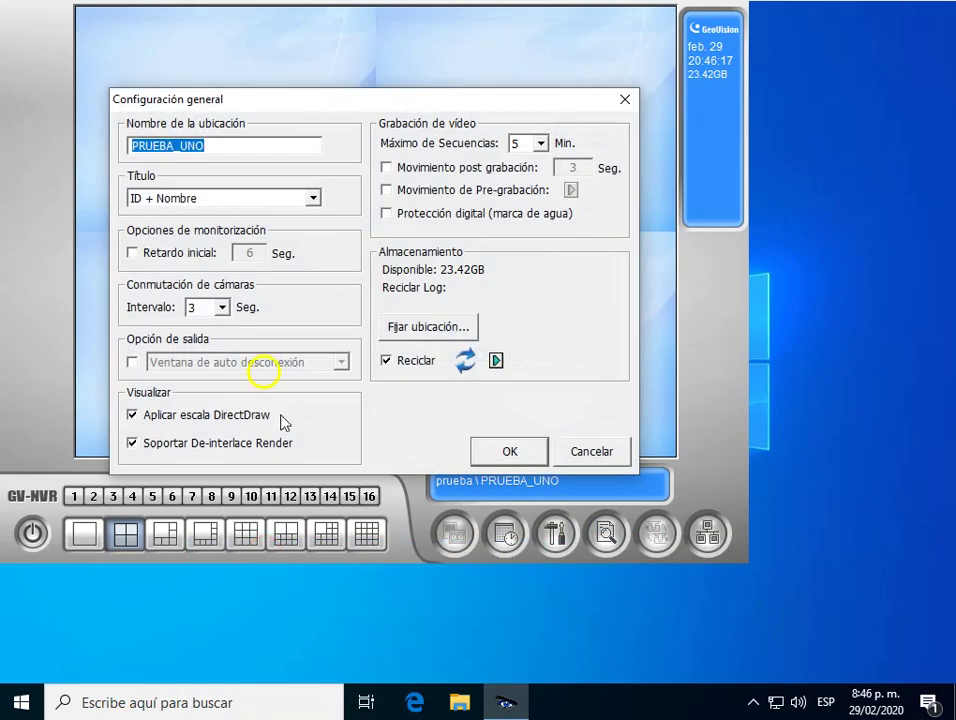
left_click(205, 146)
left_click_drag(193, 146, 122, 147)
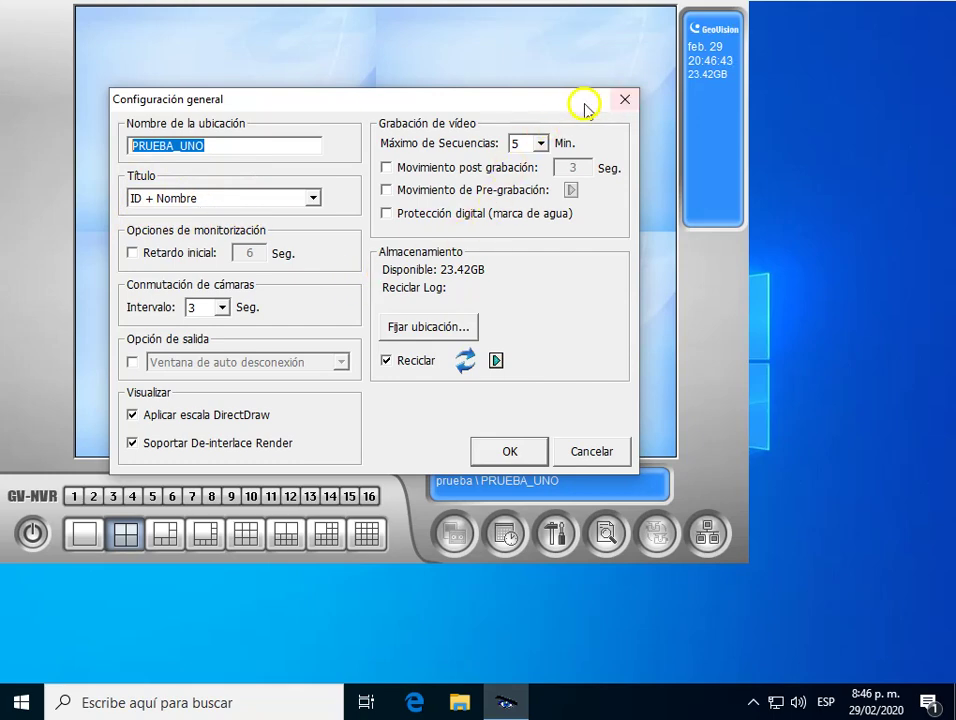
left_click_drag(584, 108, 559, 70)
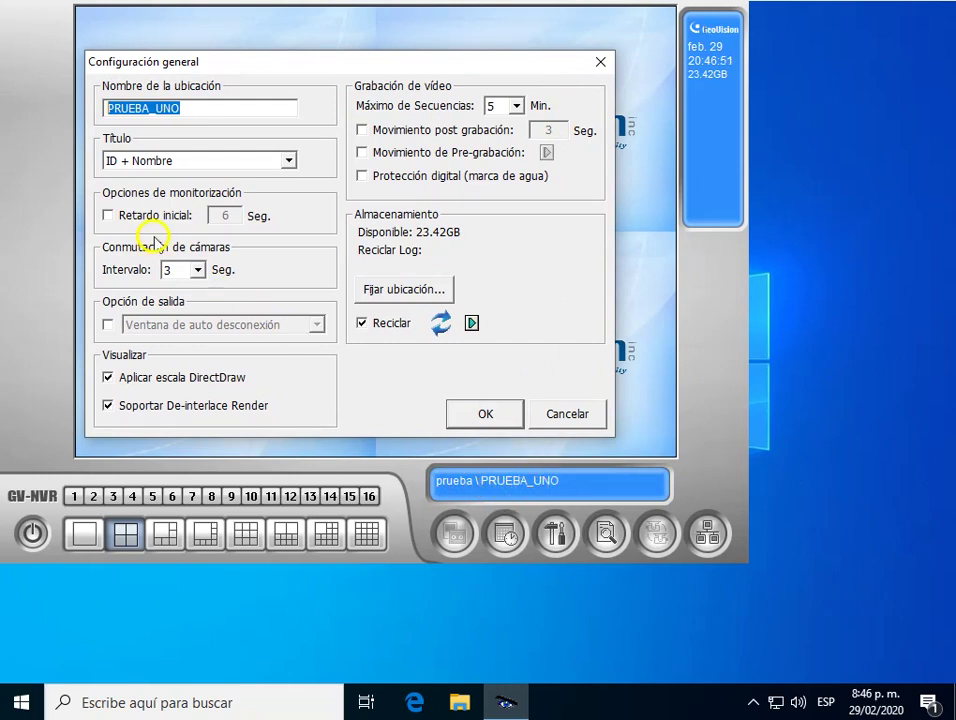
Enable the exit option setting with Ventana de auto desconexión.
left_click(106, 324)
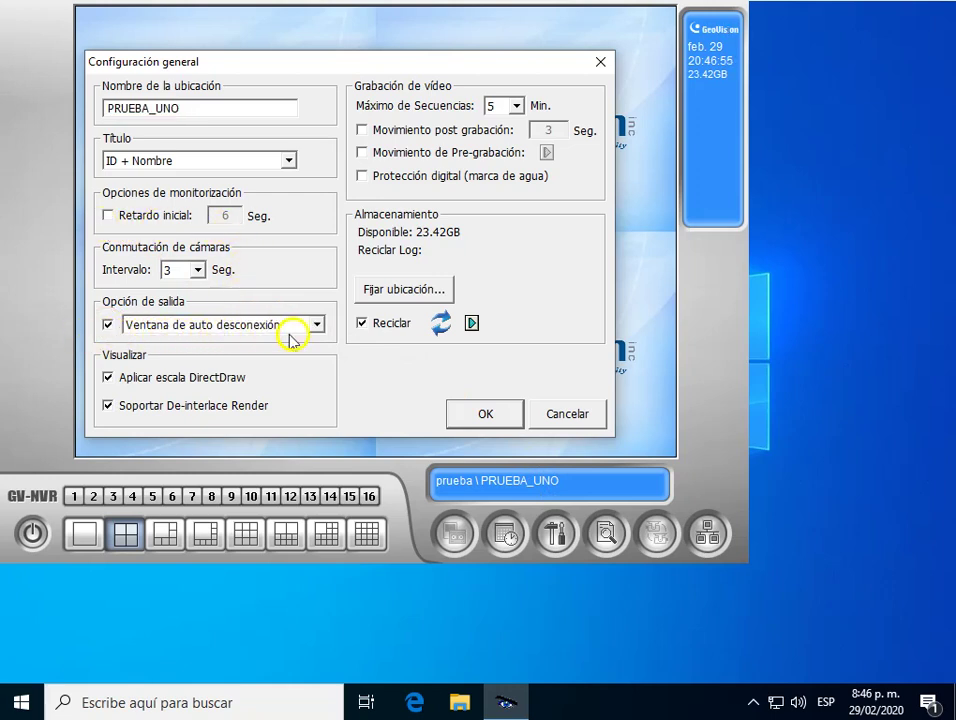
left_click(315, 325)
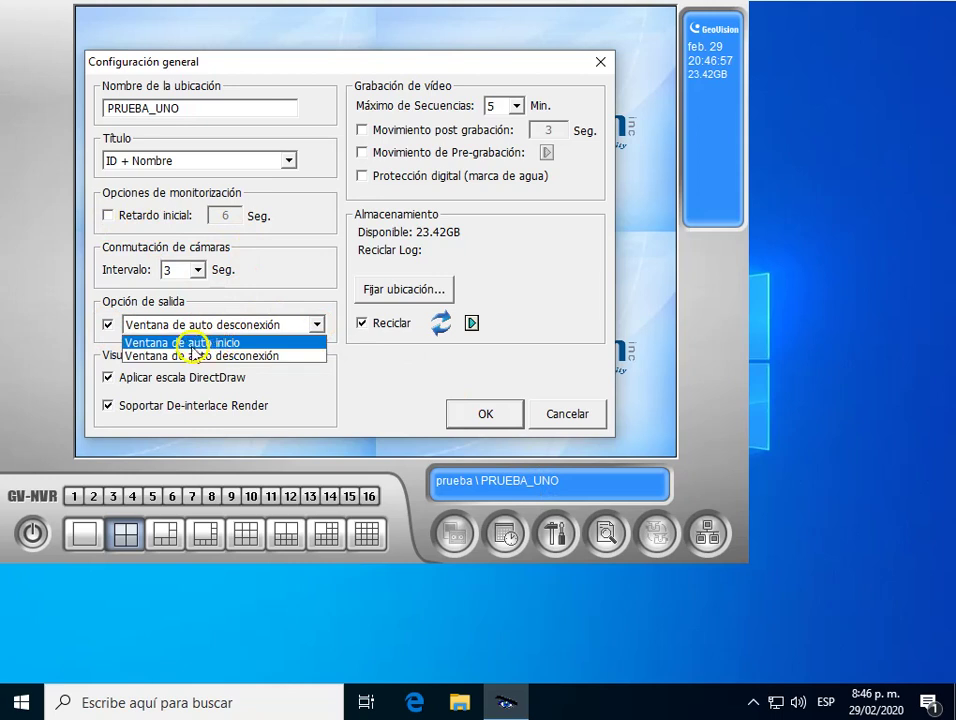
left_click(185, 356)
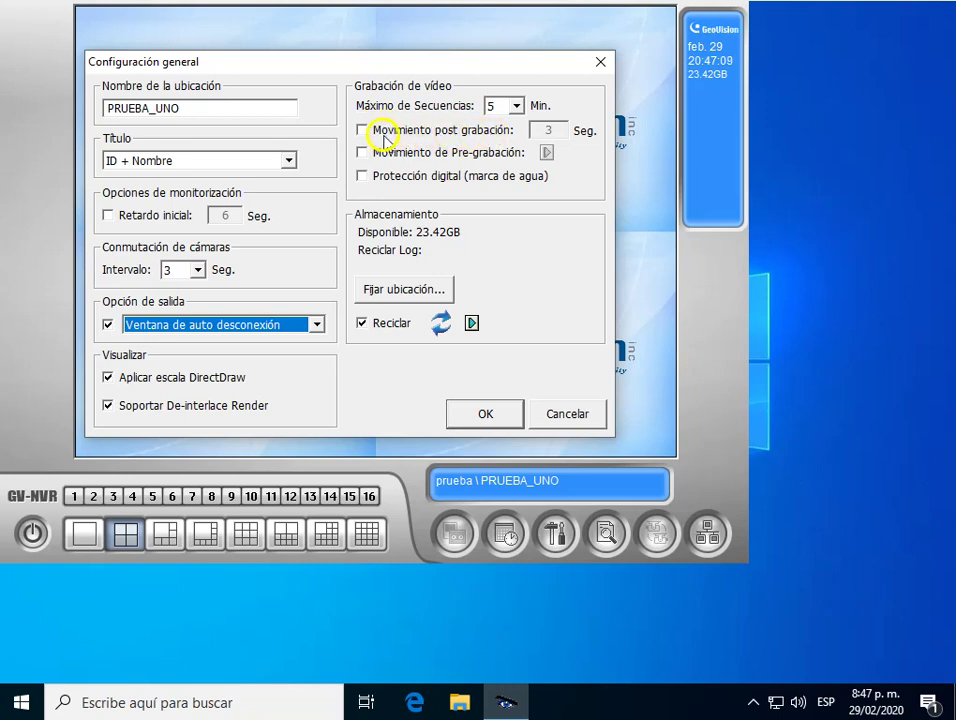
Enable post-recording motion capture and Protección digital (marca de agua), then save the settings.
left_click(361, 131)
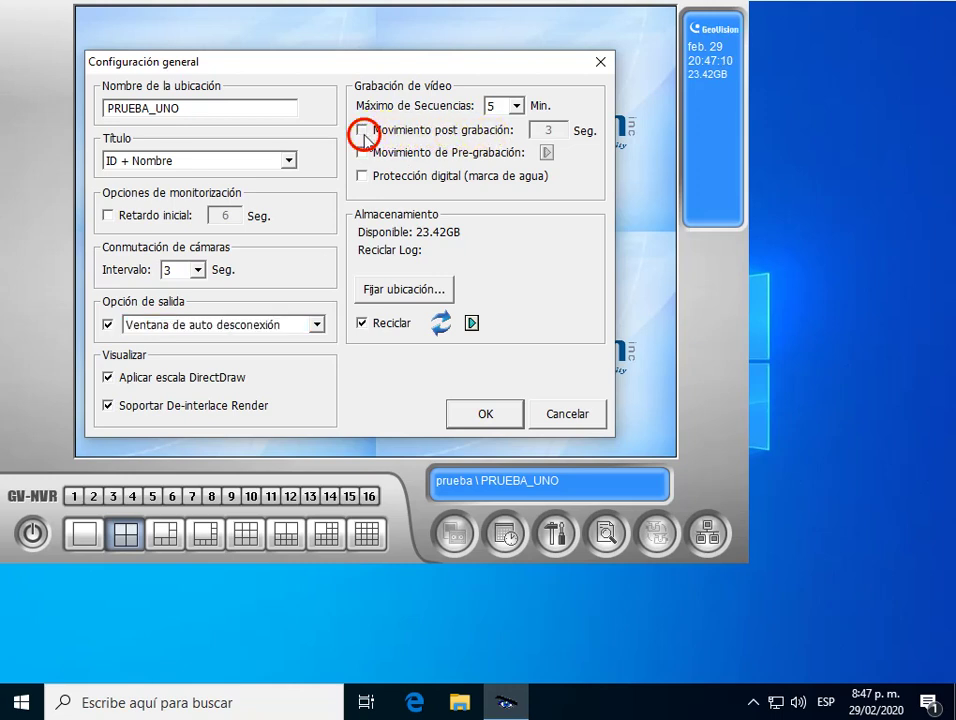
left_click(508, 107)
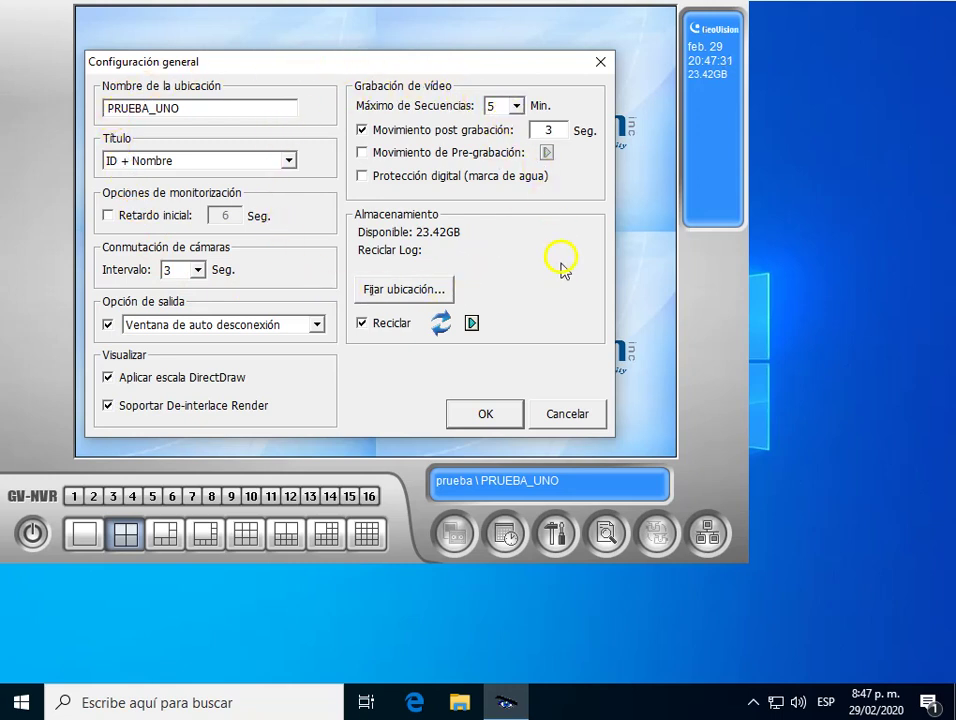
left_click(364, 182)
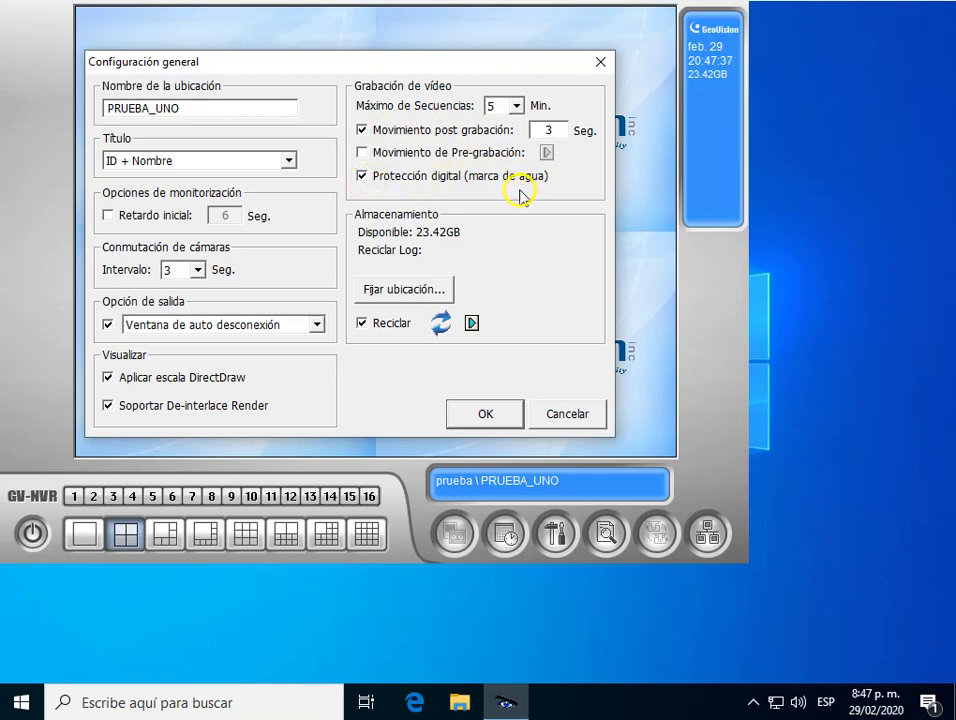
left_click(483, 415)
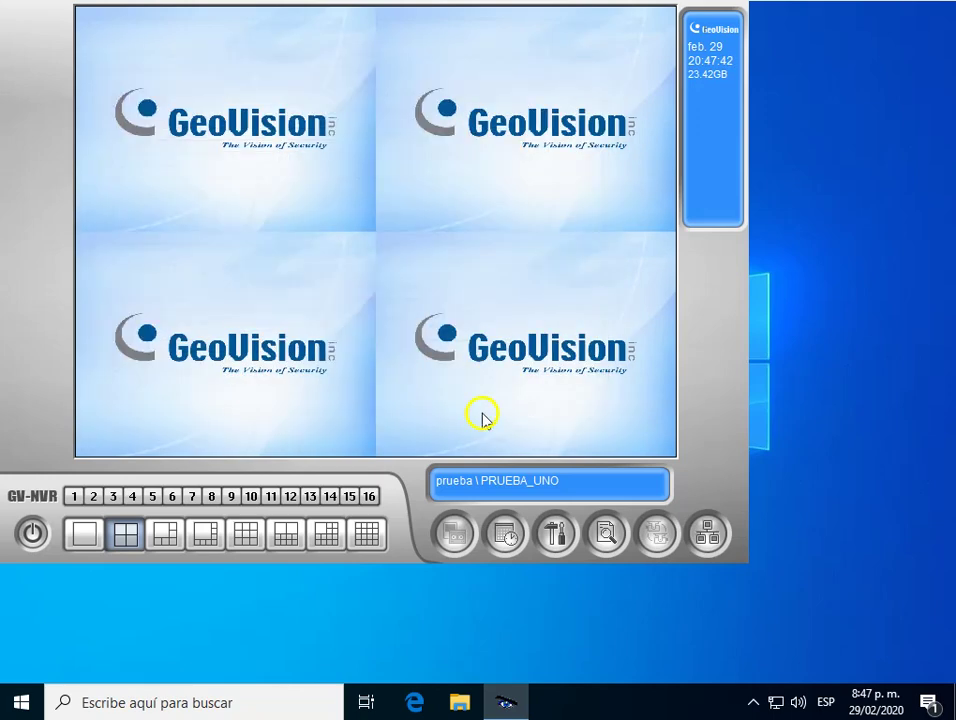
Open Instalación de Cámara IP from Configuración del sistema.
left_click(556, 534)
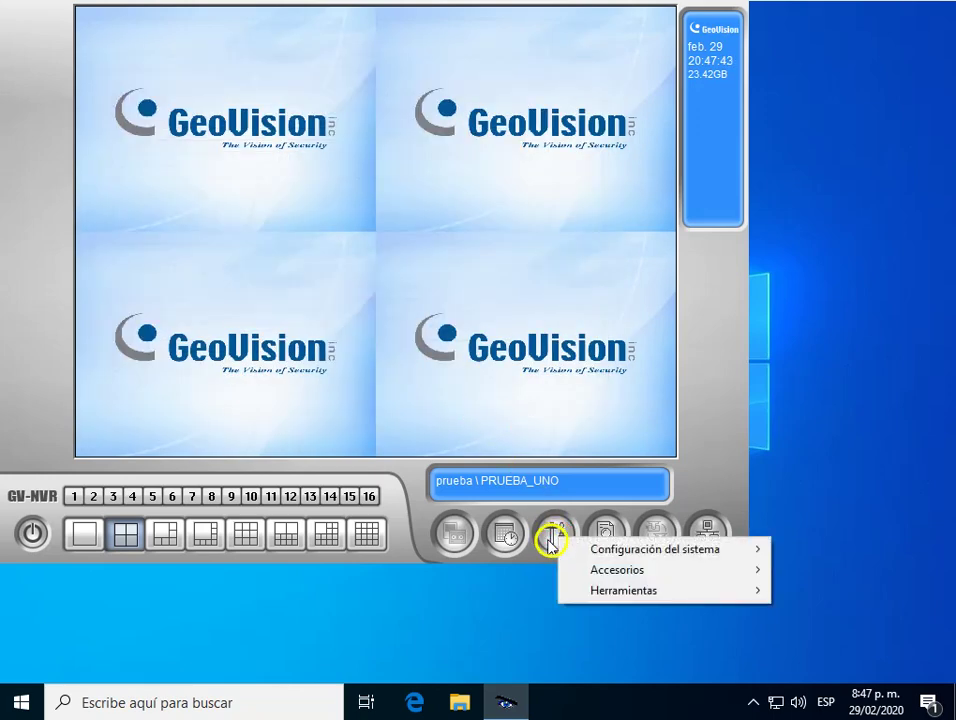
left_click(612, 554)
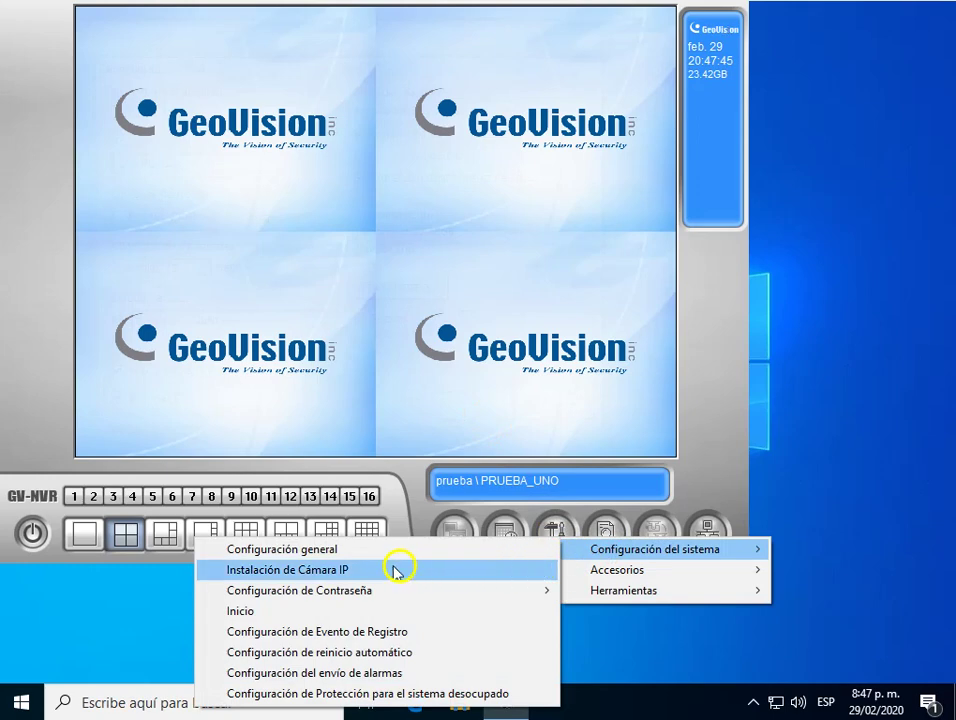
left_click(305, 571)
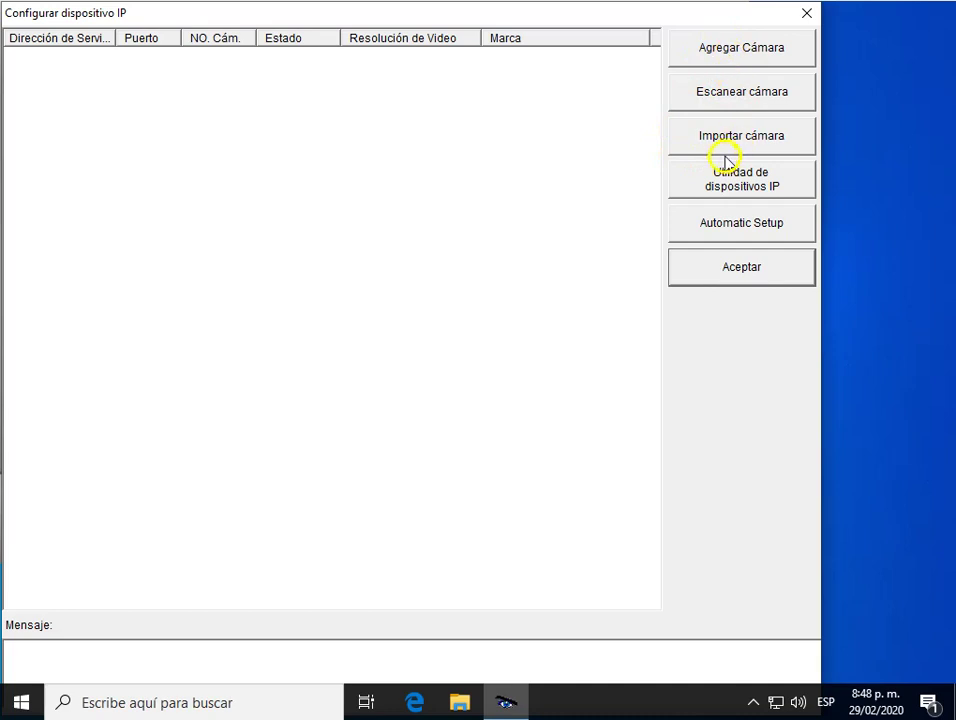
Try adding a camera manually via Agregar Cámara, then close the Seleccionar marca form.
left_click(753, 52)
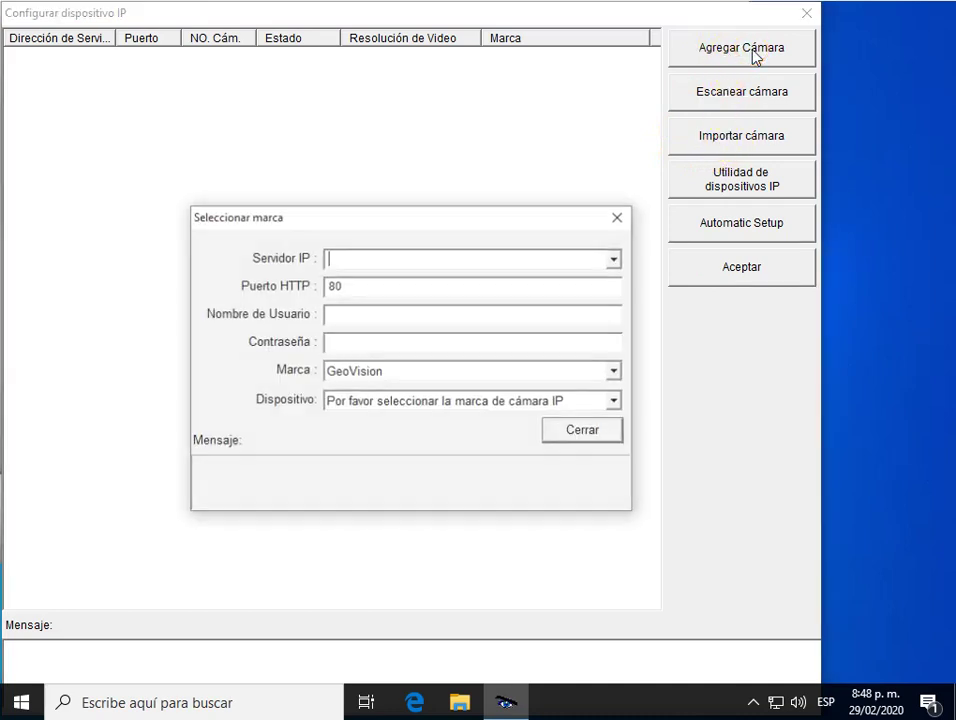
left_click(341, 256)
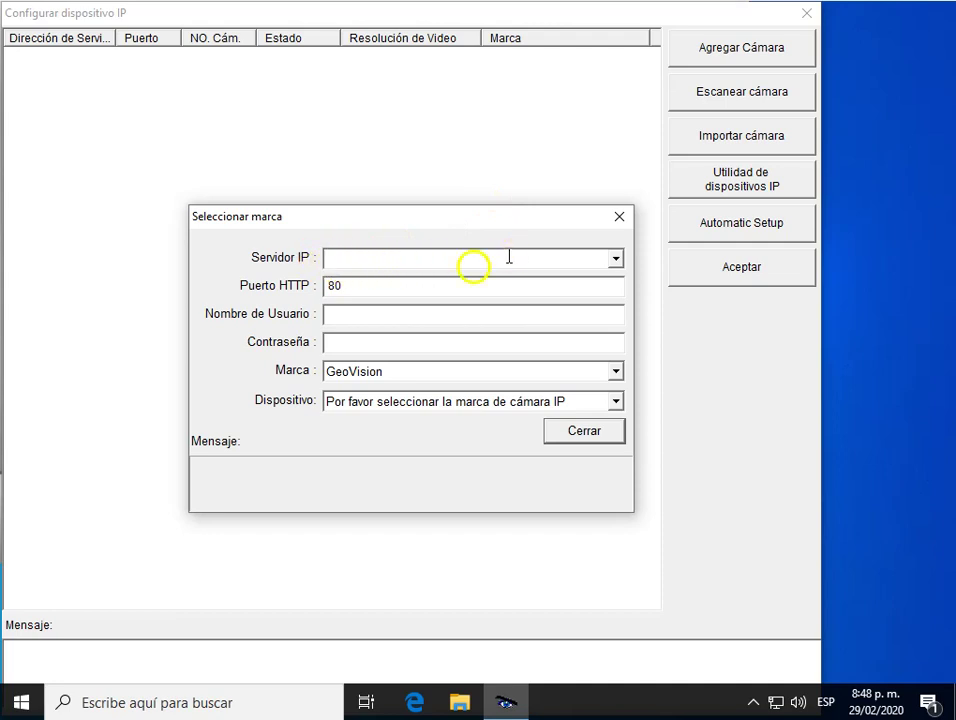
left_click(340, 285)
left_click(334, 315)
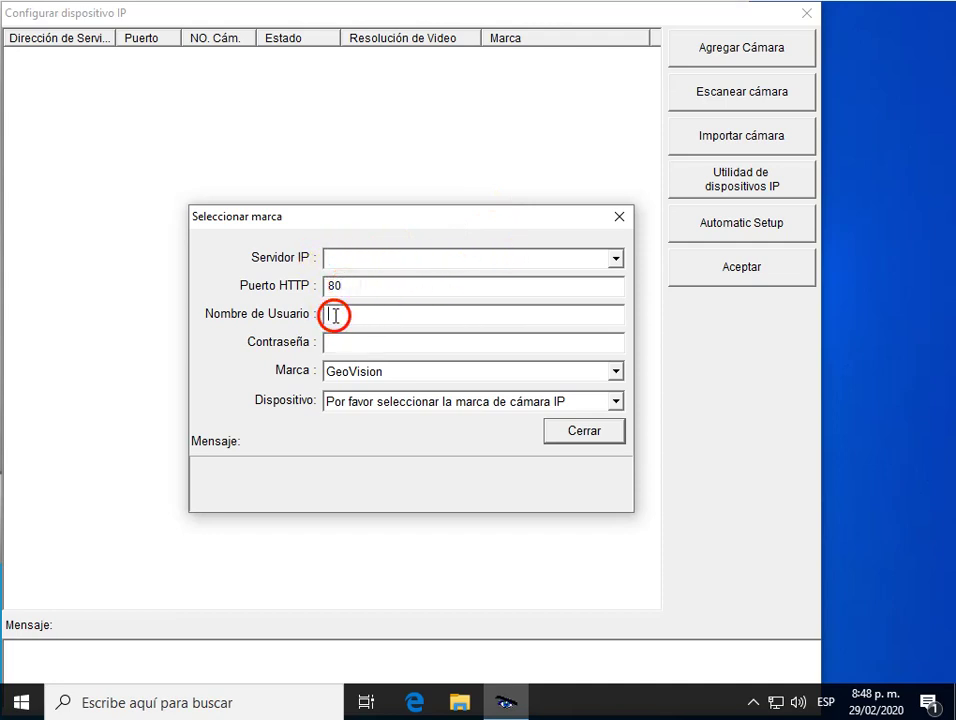
left_click(323, 313)
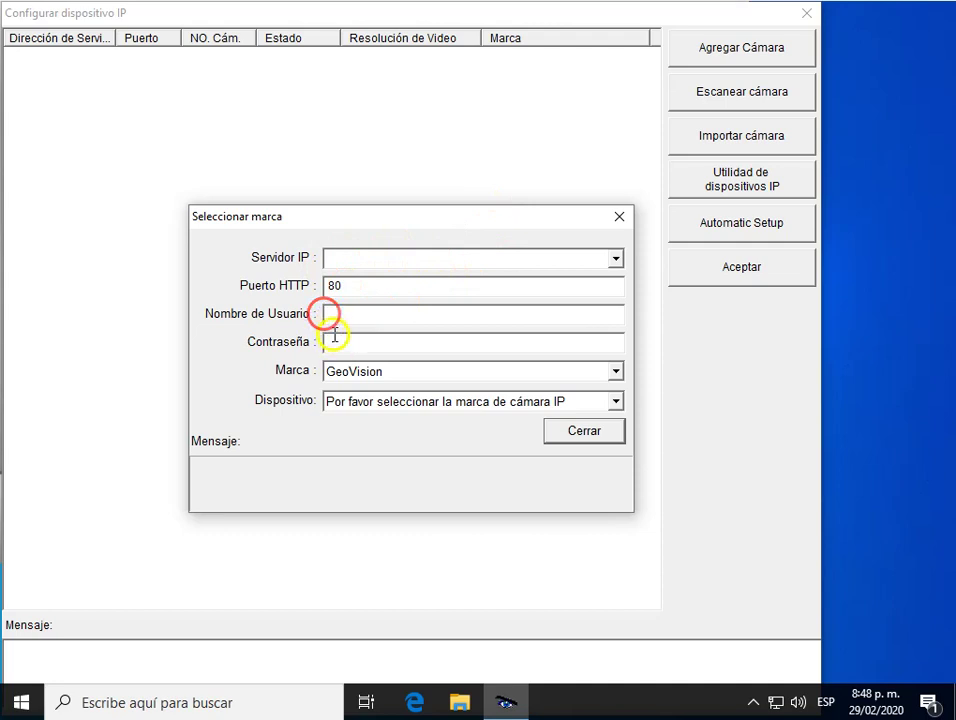
left_click(331, 342)
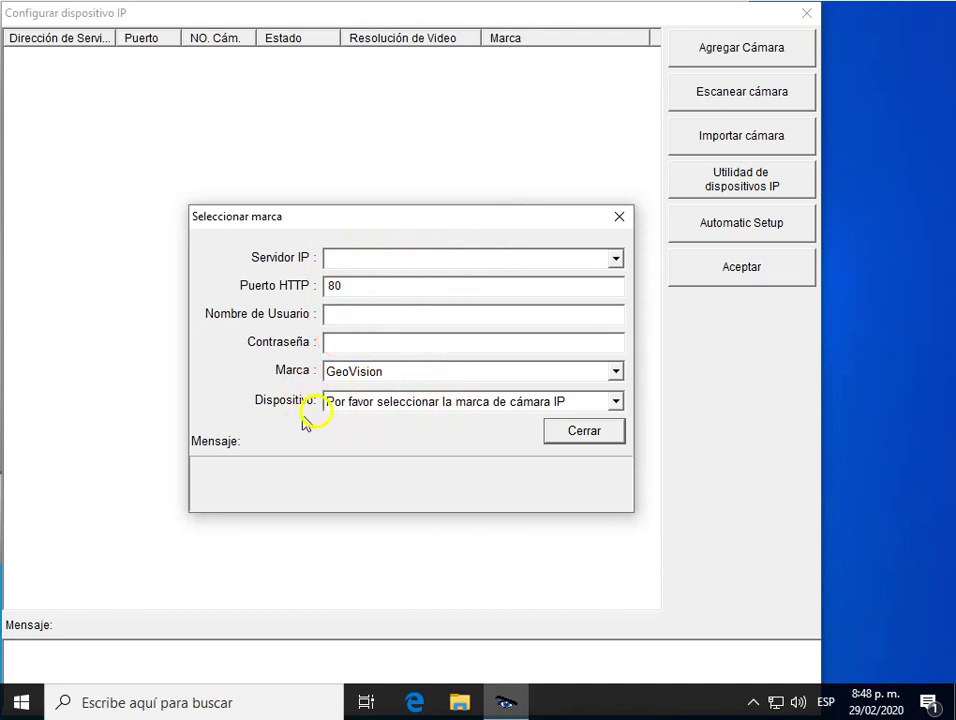
left_click(614, 402)
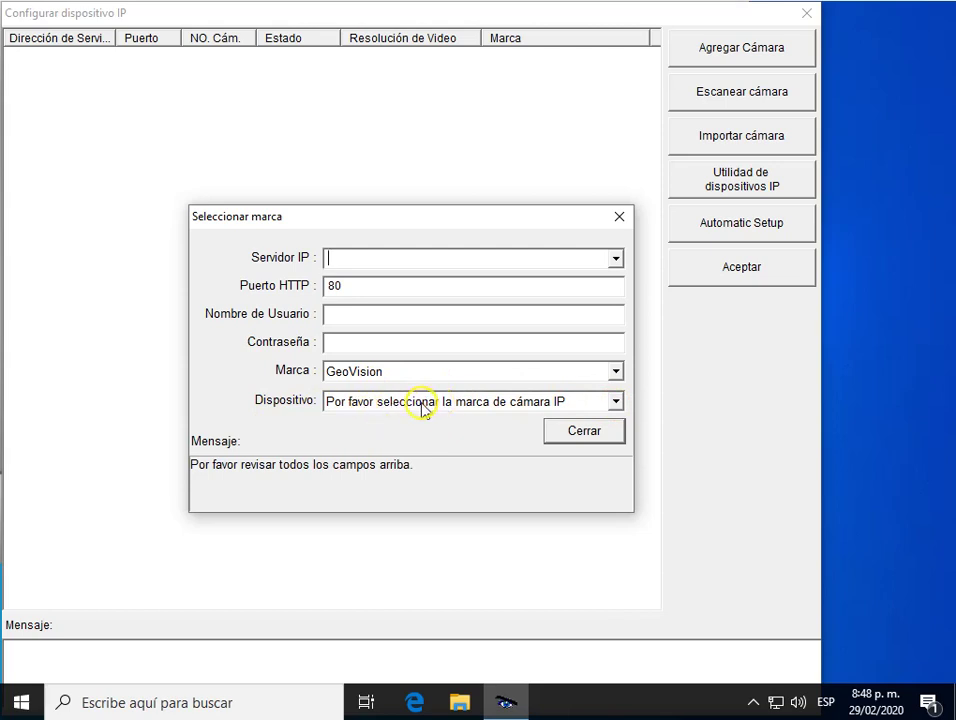
left_click(619, 217)
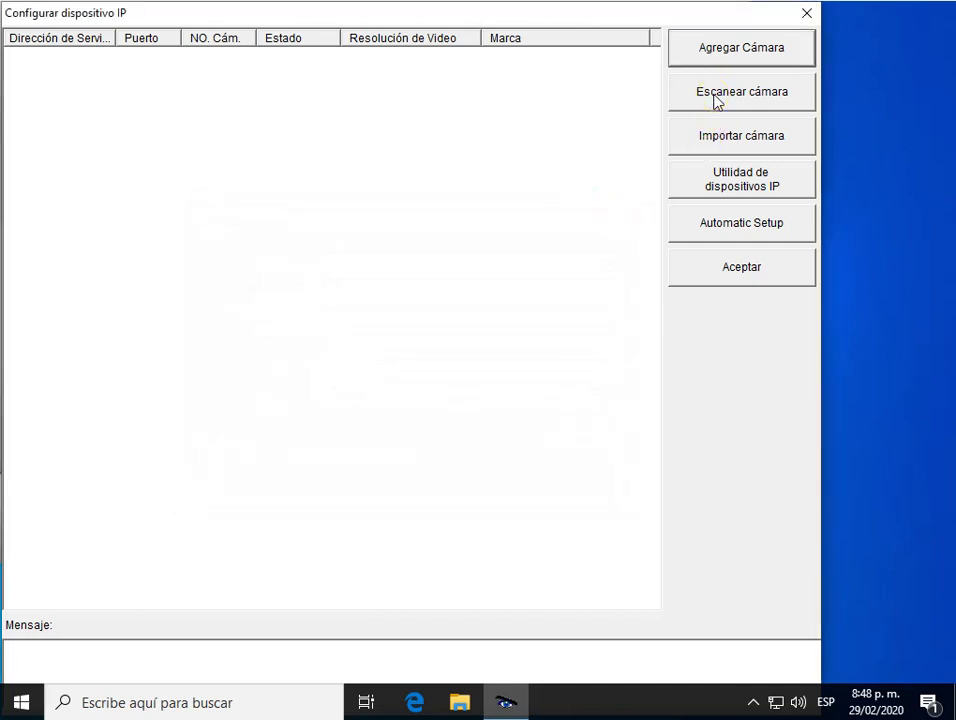
Scan the network and add the GV-CS1320 camera at 192.168.1.151 to the device list.
left_click(716, 98)
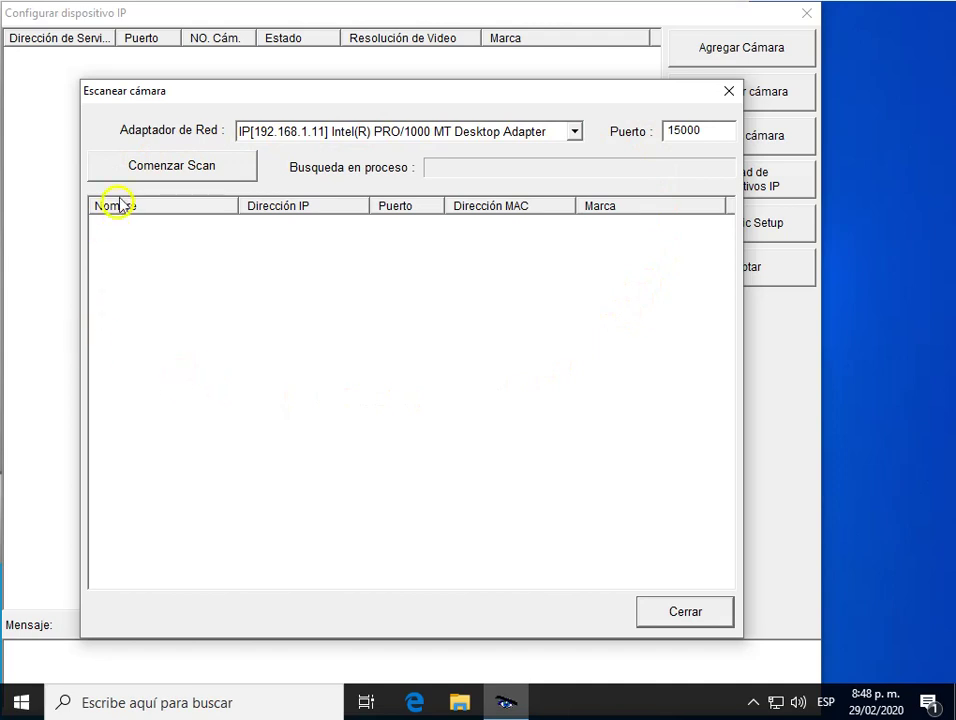
left_click(153, 167)
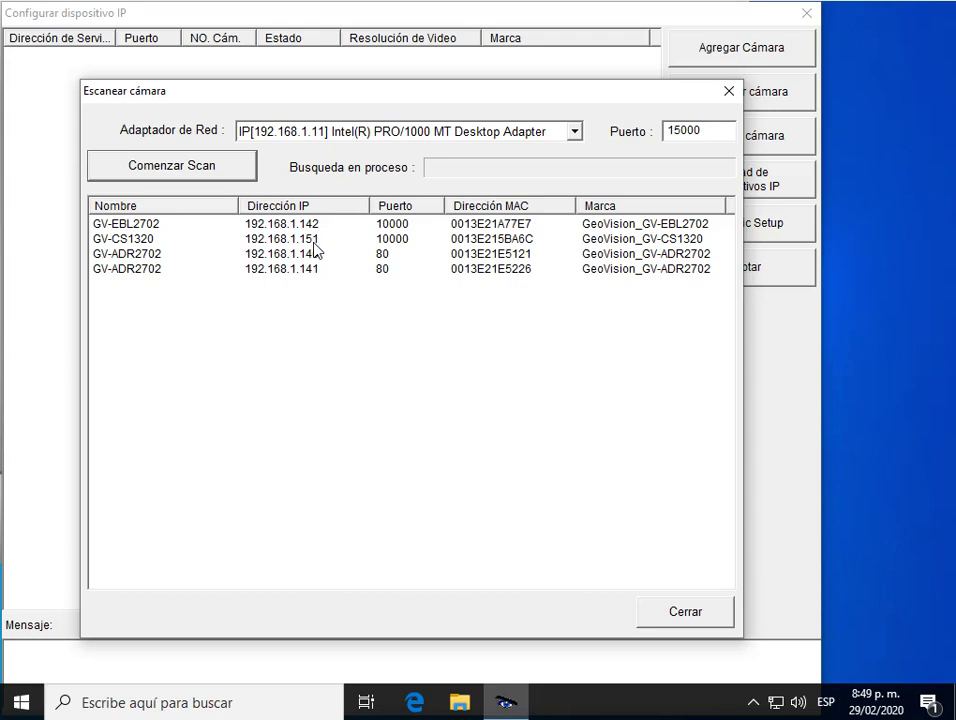
left_click(130, 239)
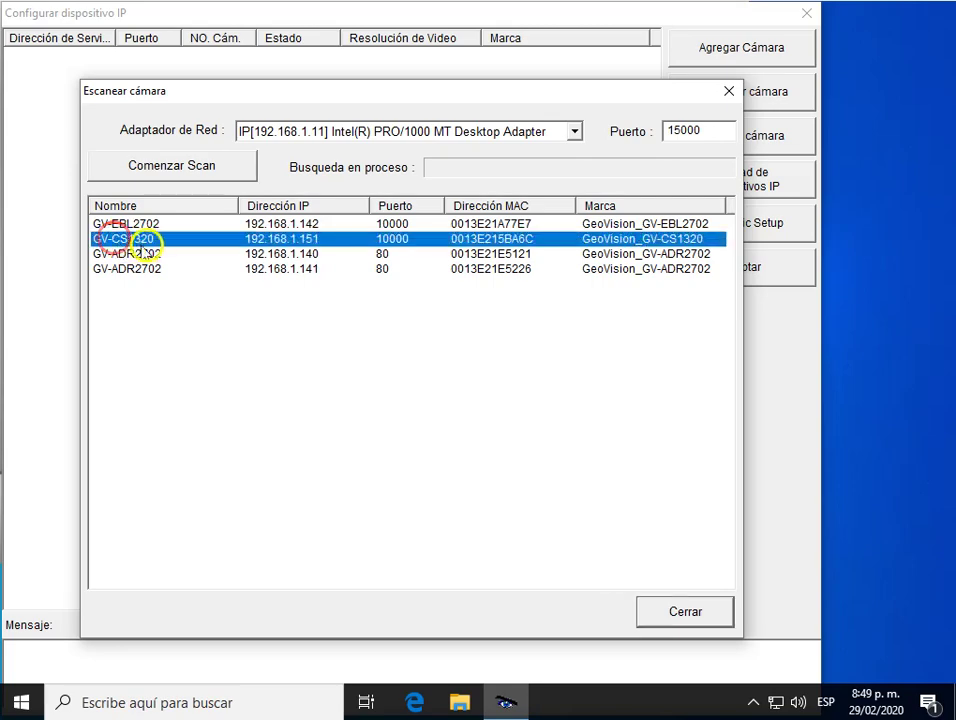
double_click(413, 241)
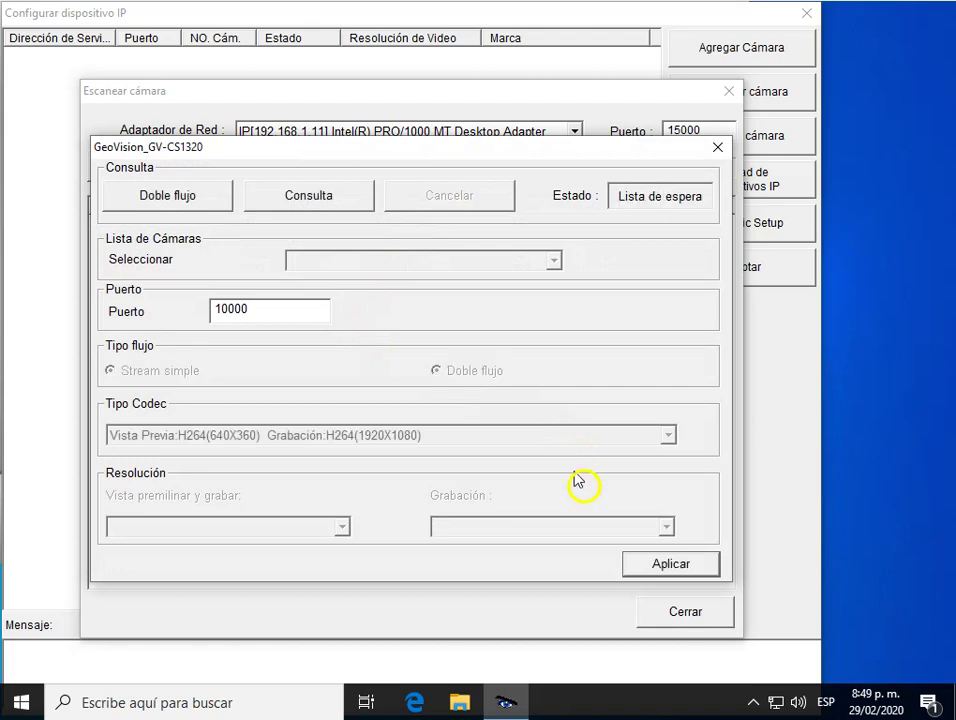
left_click(668, 565)
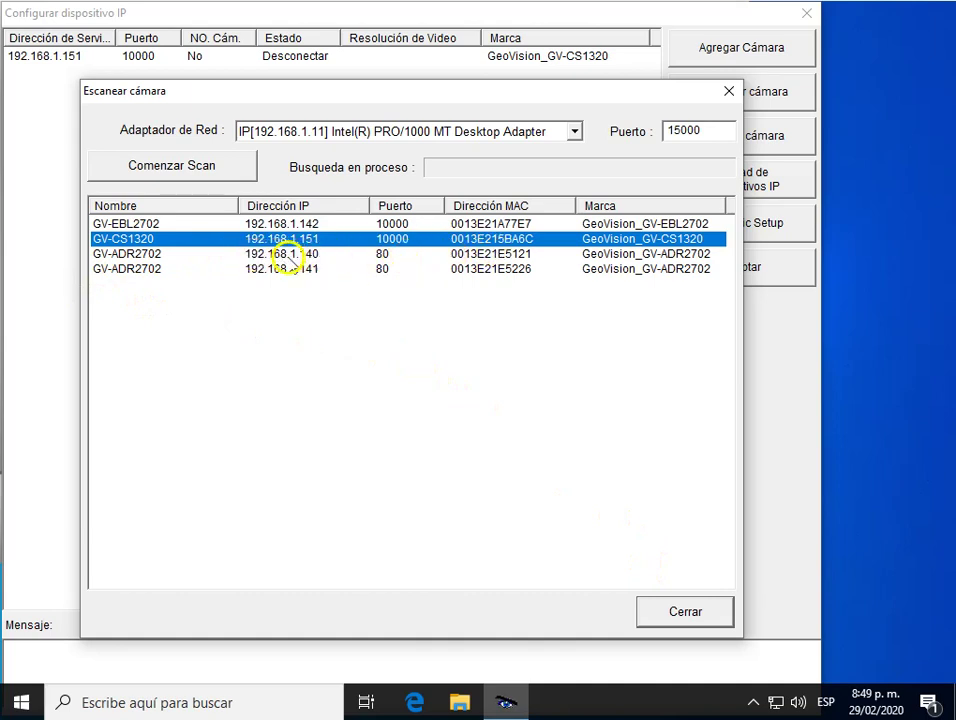
Inspect and dismiss the GV-ADR2702 and GV-EBL2702 cameras, then close the scan results.
left_click(298, 255)
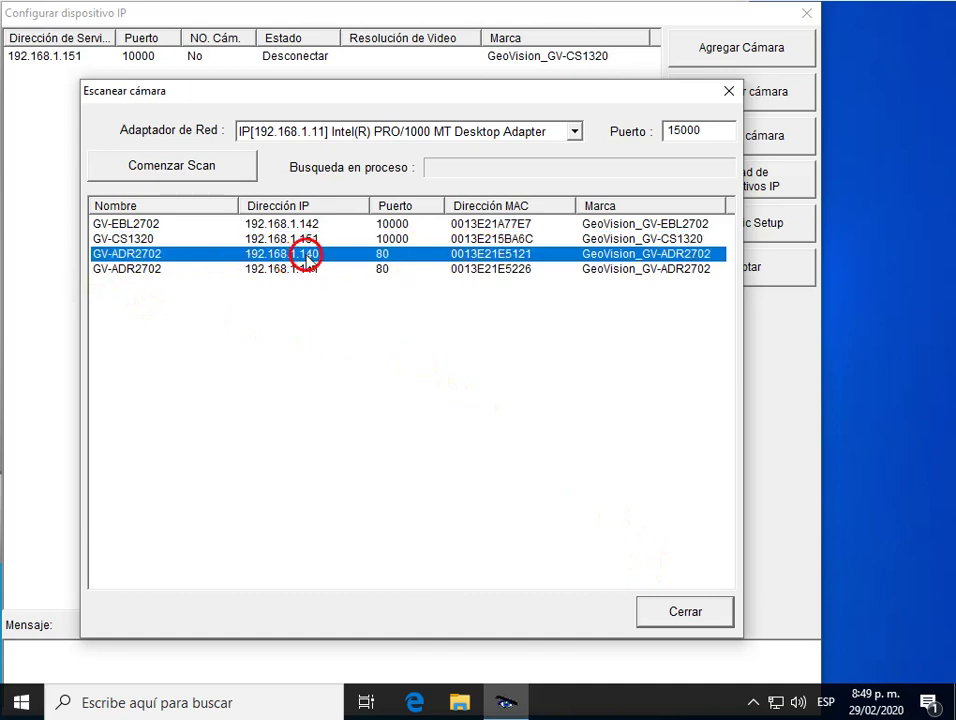
double_click(307, 255)
left_click(433, 331)
left_click(417, 388)
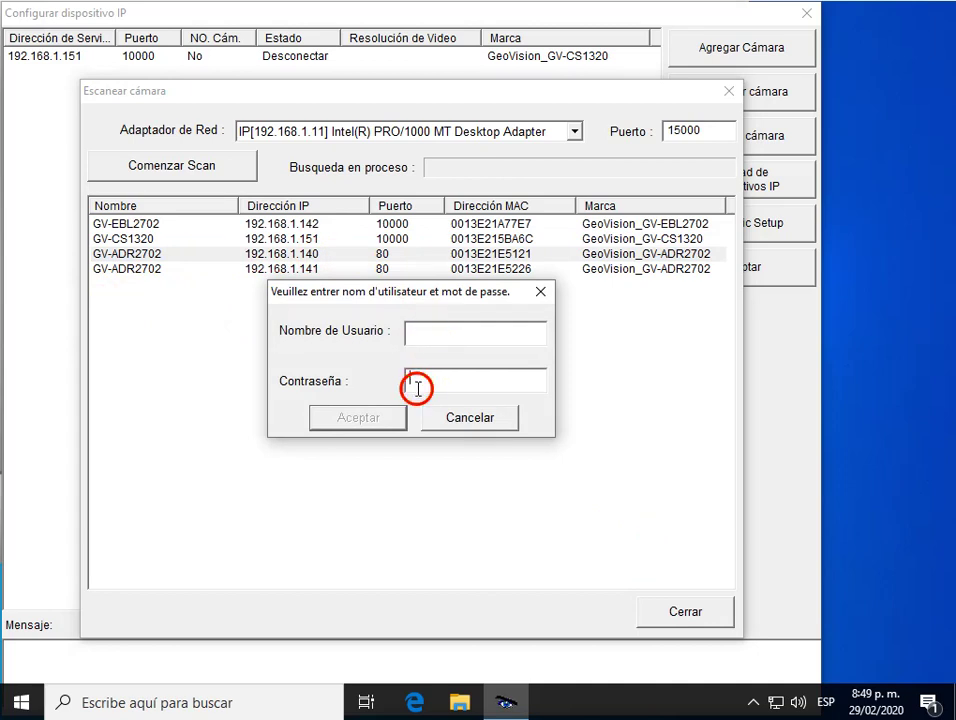
left_click(538, 296)
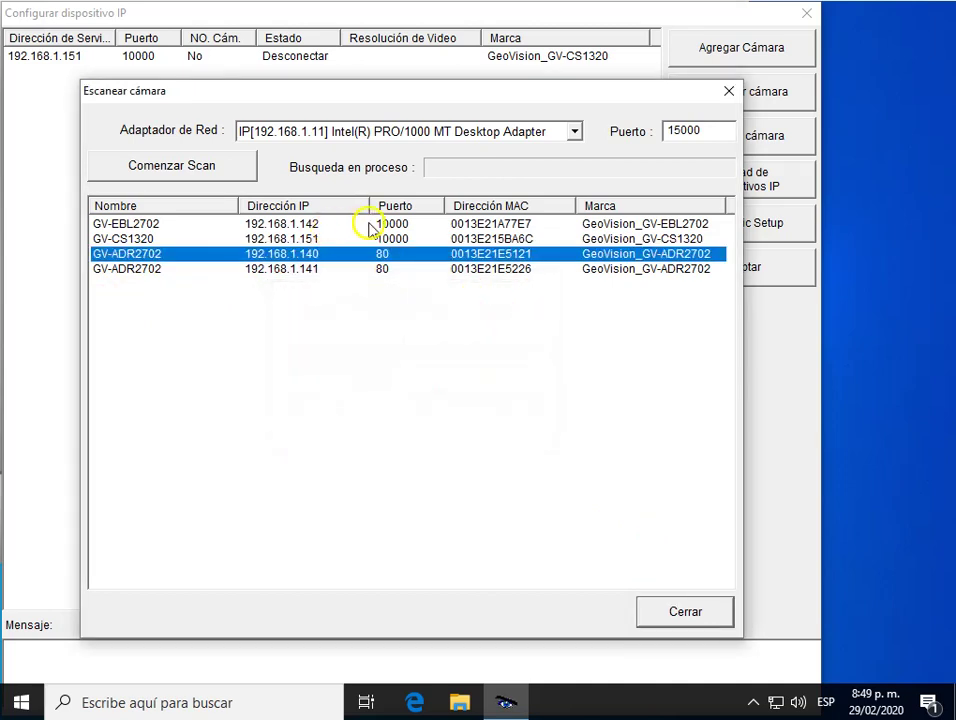
double_click(258, 222)
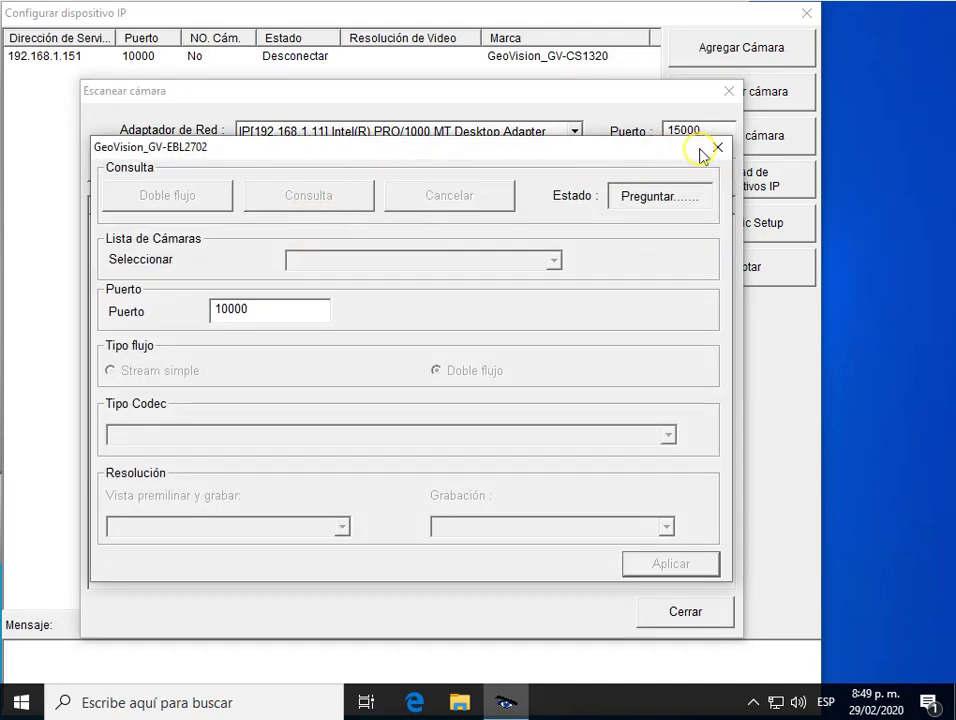
left_click(718, 149)
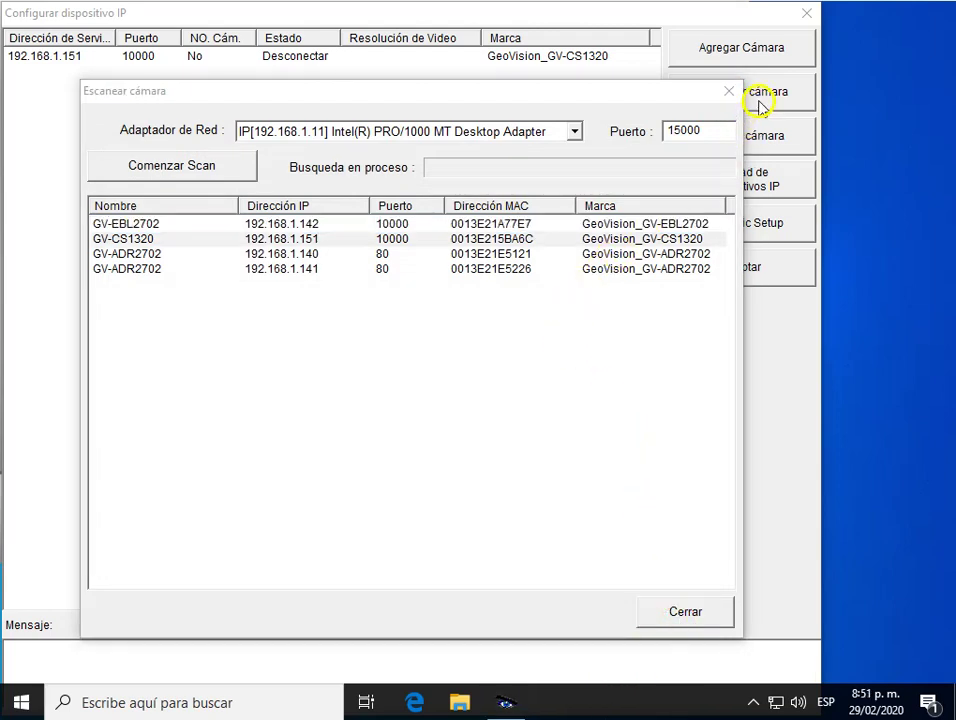
left_click(729, 91)
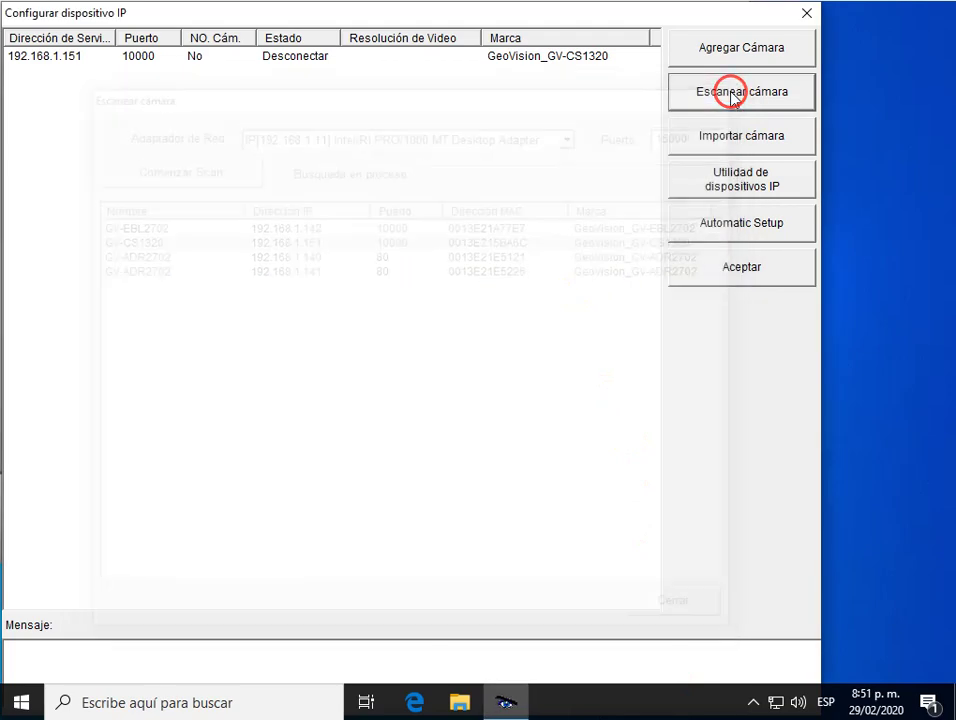
Set the 192.168.1.151 camera's Posición de Display to Cámara 1 and accept the IP device setup.
left_click(249, 60)
right_click(247, 61)
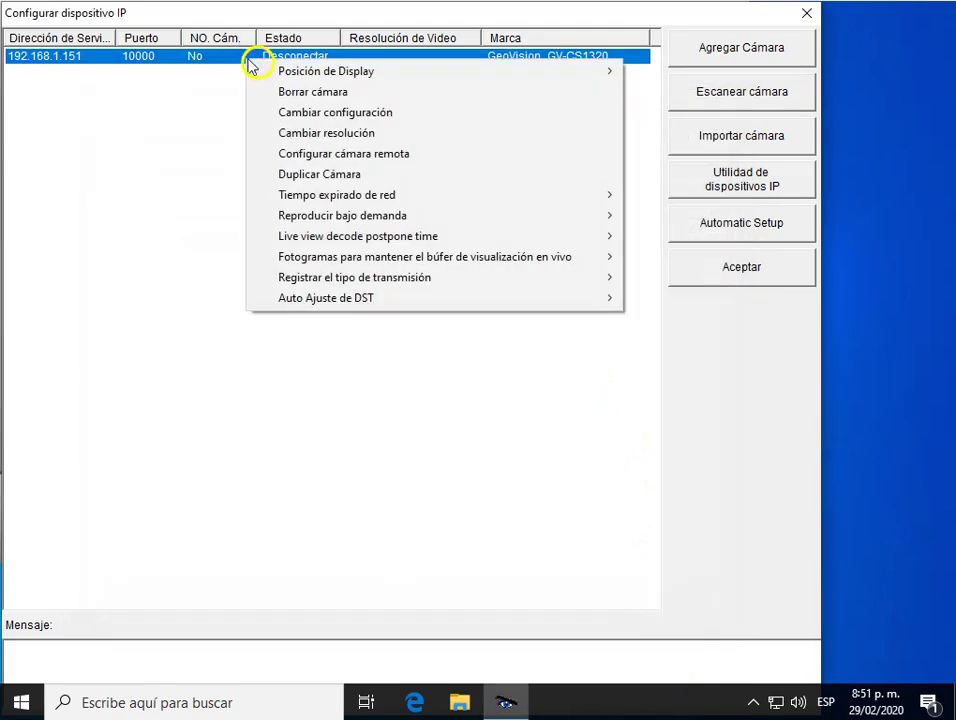
mouse_move(320, 76)
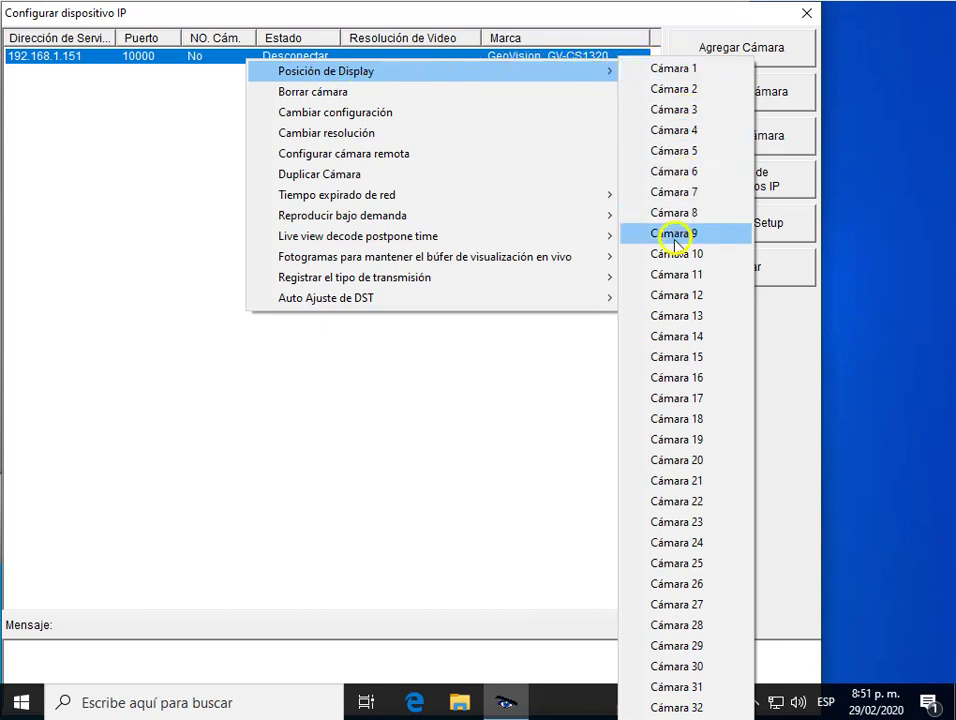
left_click(674, 70)
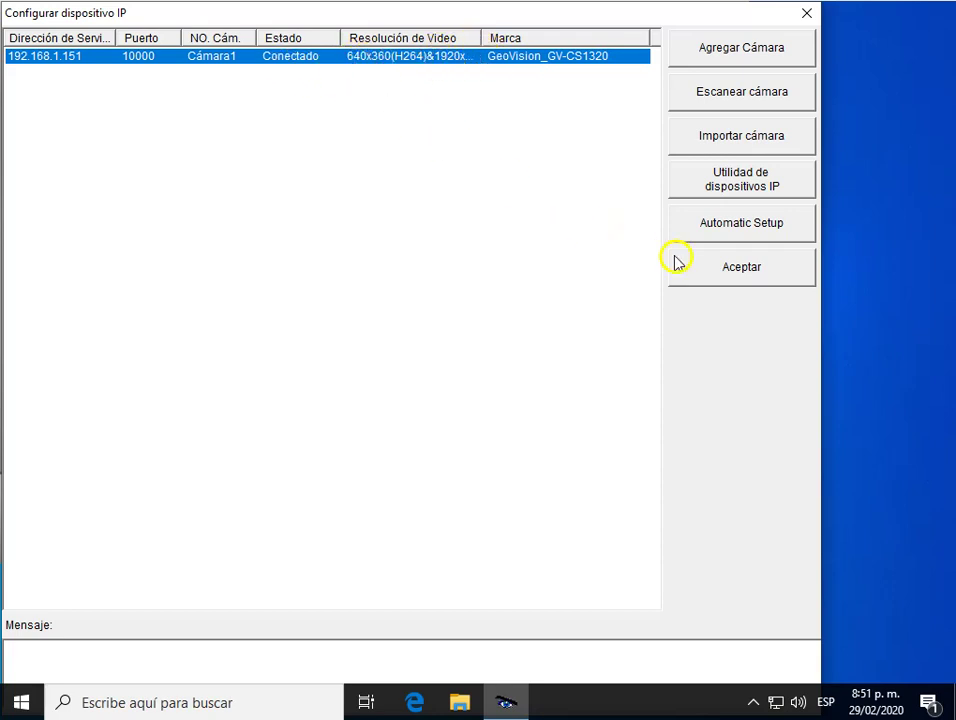
left_click(728, 279)
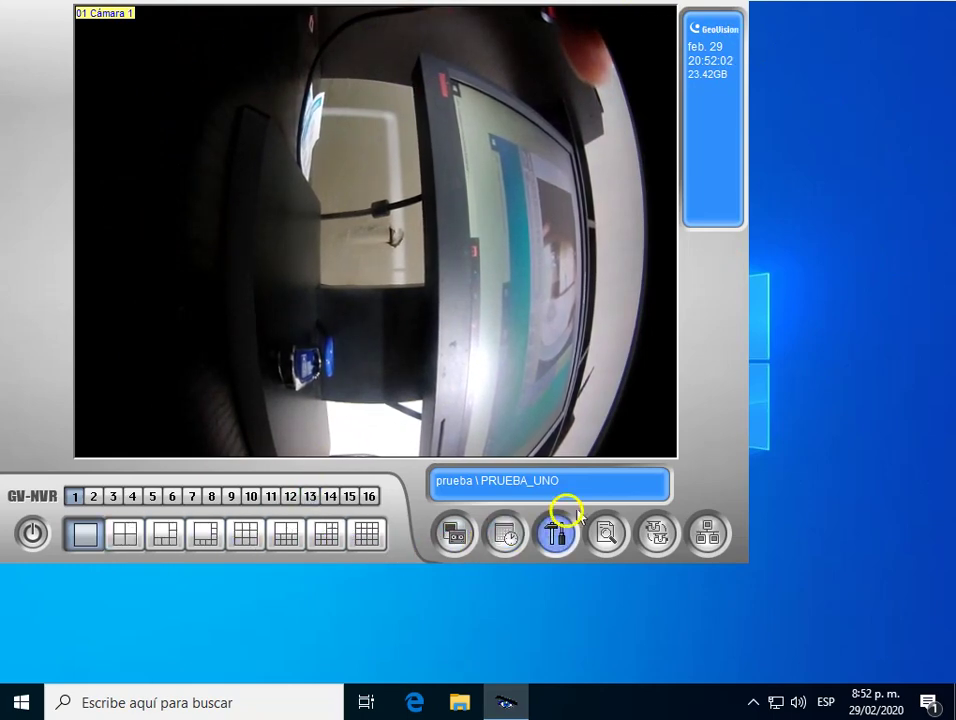
Recheck and close the IP camera installation, then bring up Configuración del sistema.
left_click(564, 546)
mouse_move(657, 563)
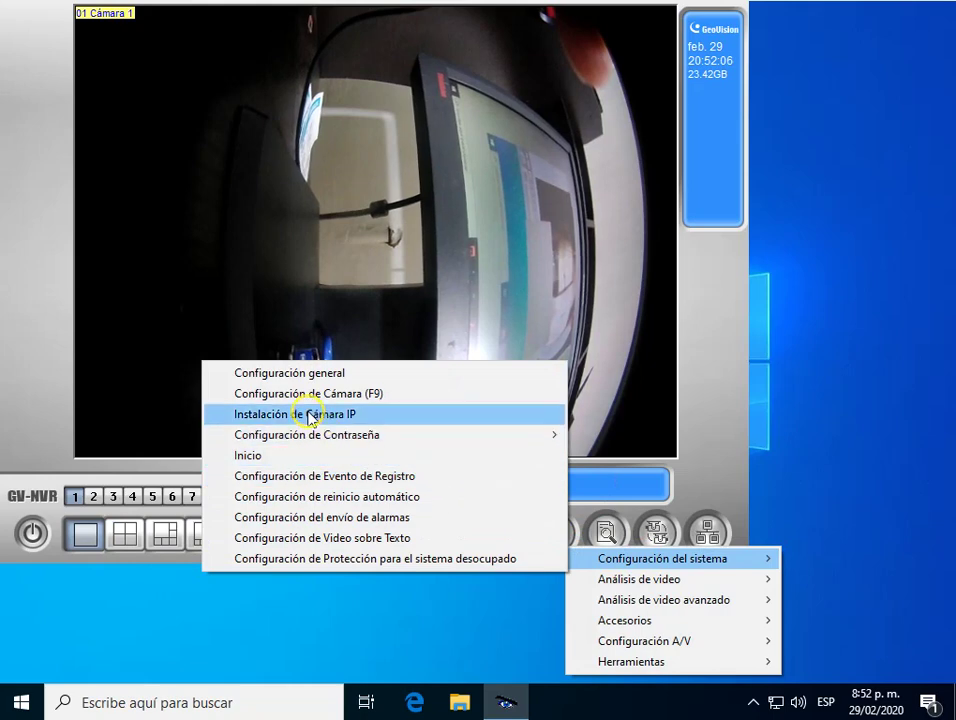
left_click(350, 422)
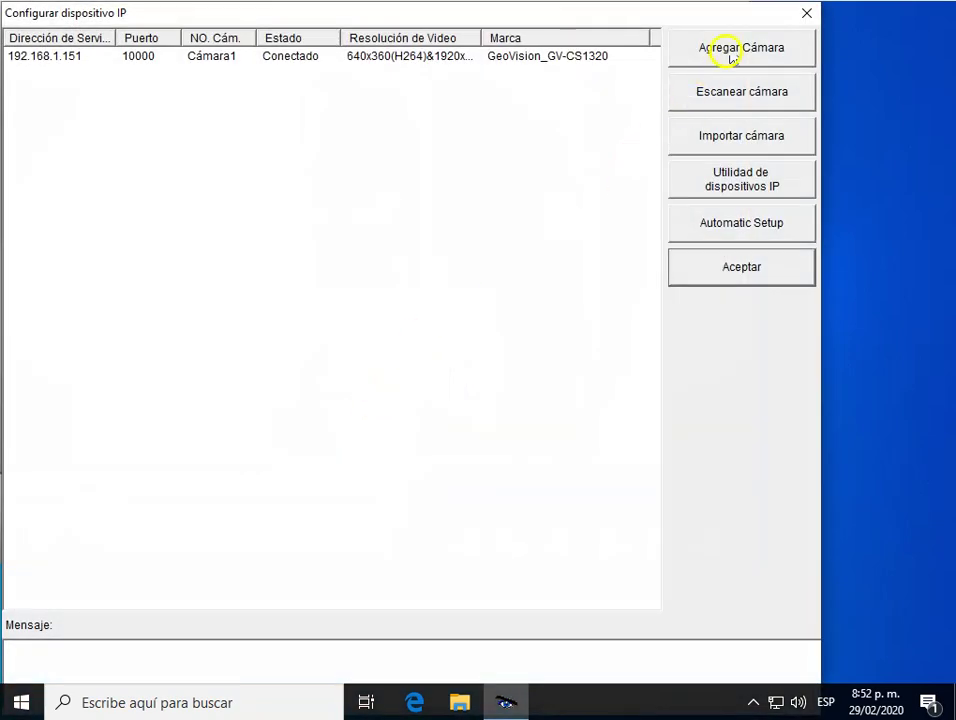
left_click(808, 10)
left_click(560, 538)
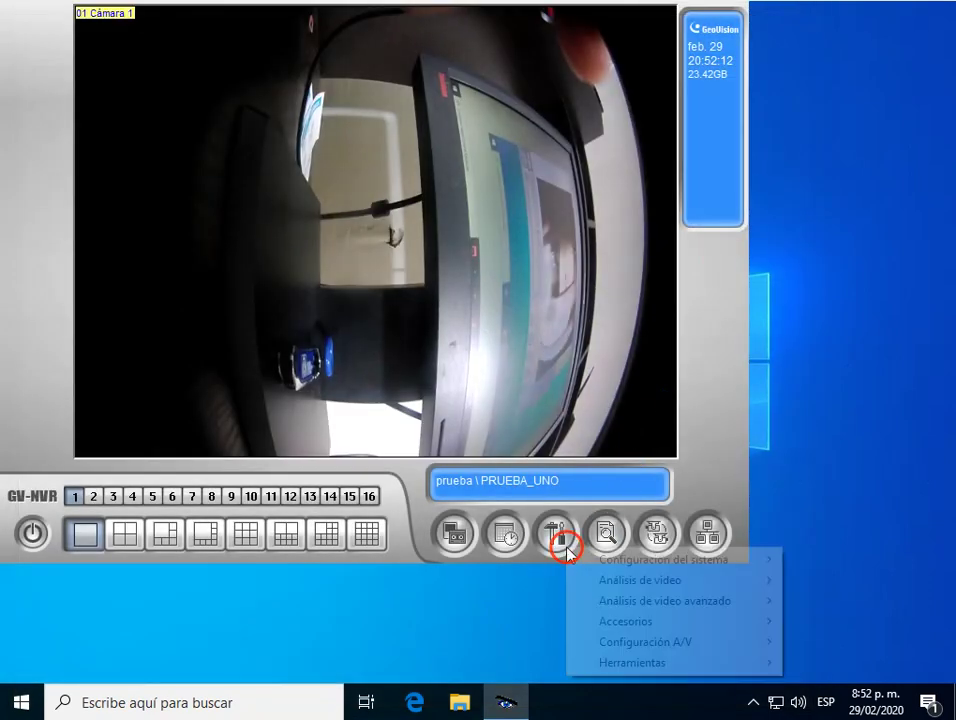
mouse_move(627, 562)
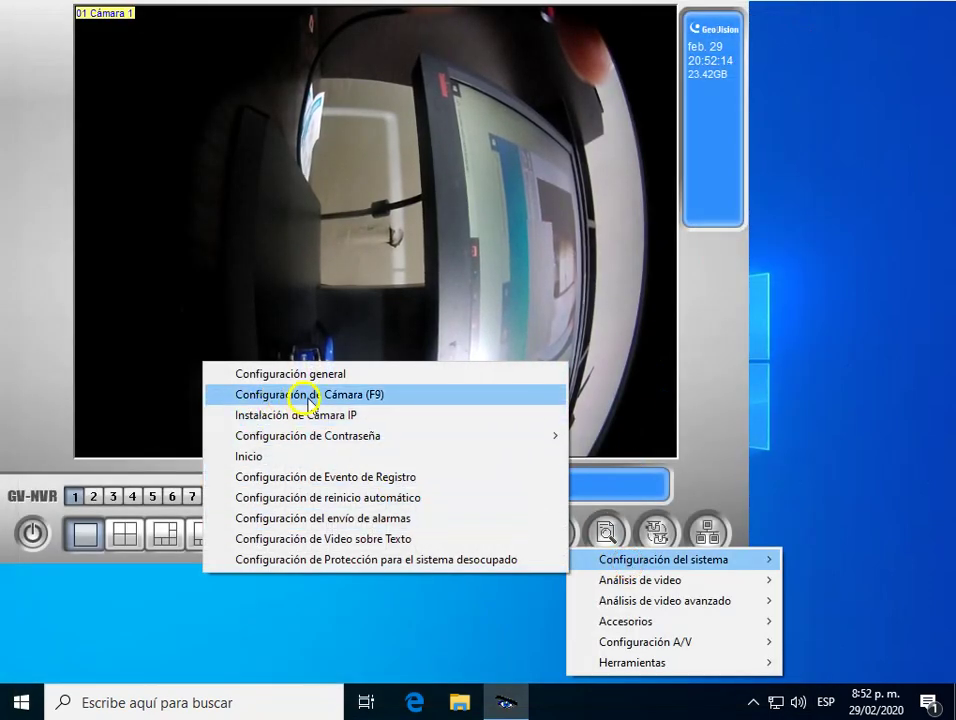
Open Configuración de Cámara and start replacing the camera name Cámara 1 with Elver.
left_click(341, 399)
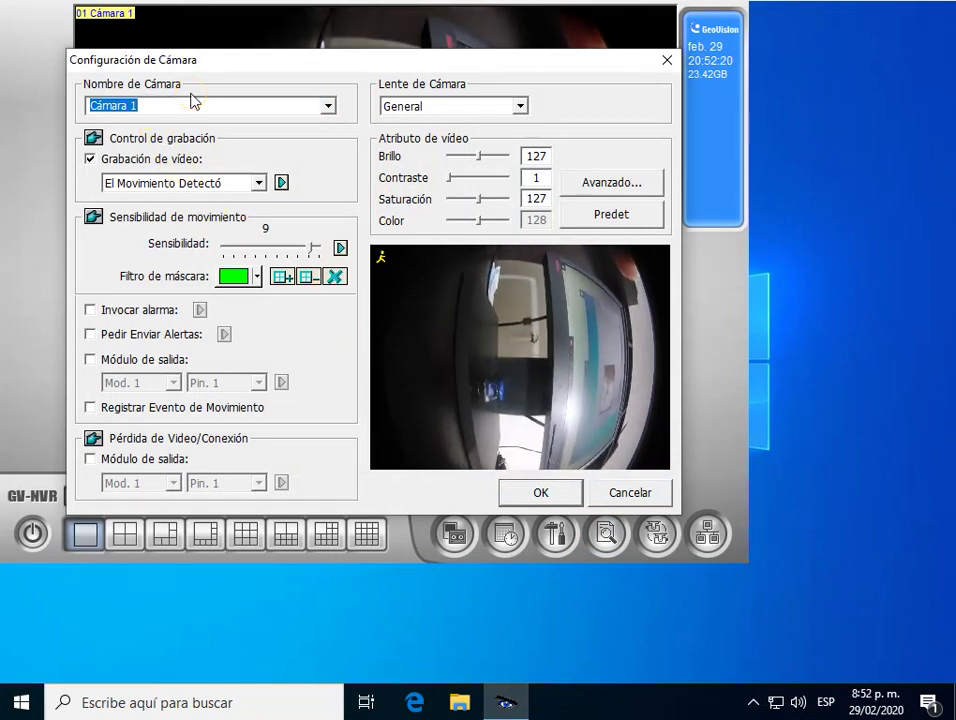
type("eM")
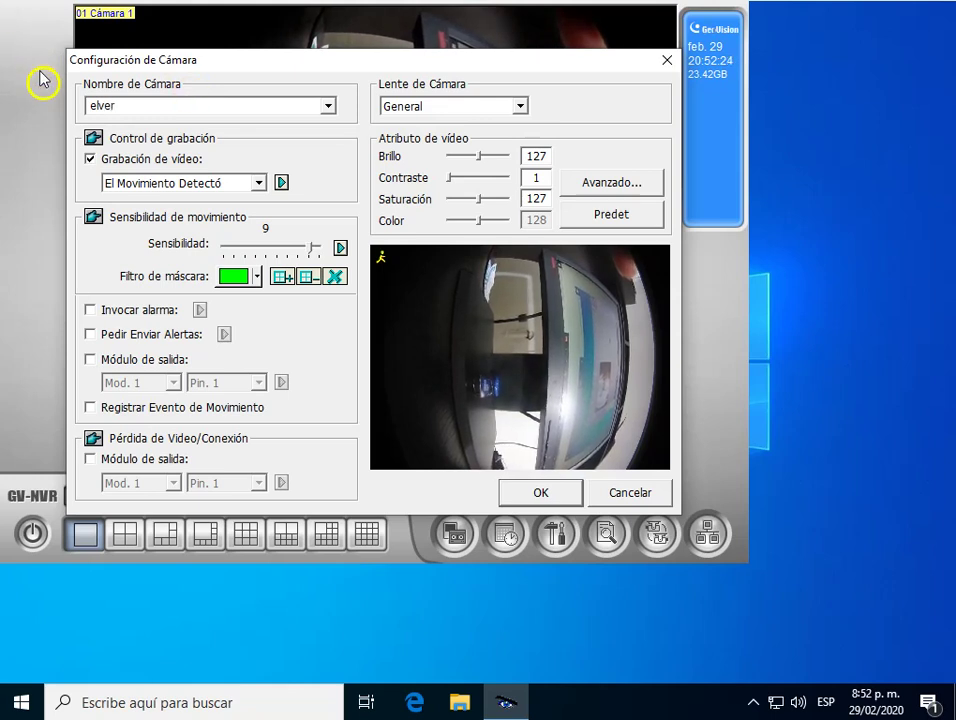
left_click(96, 106)
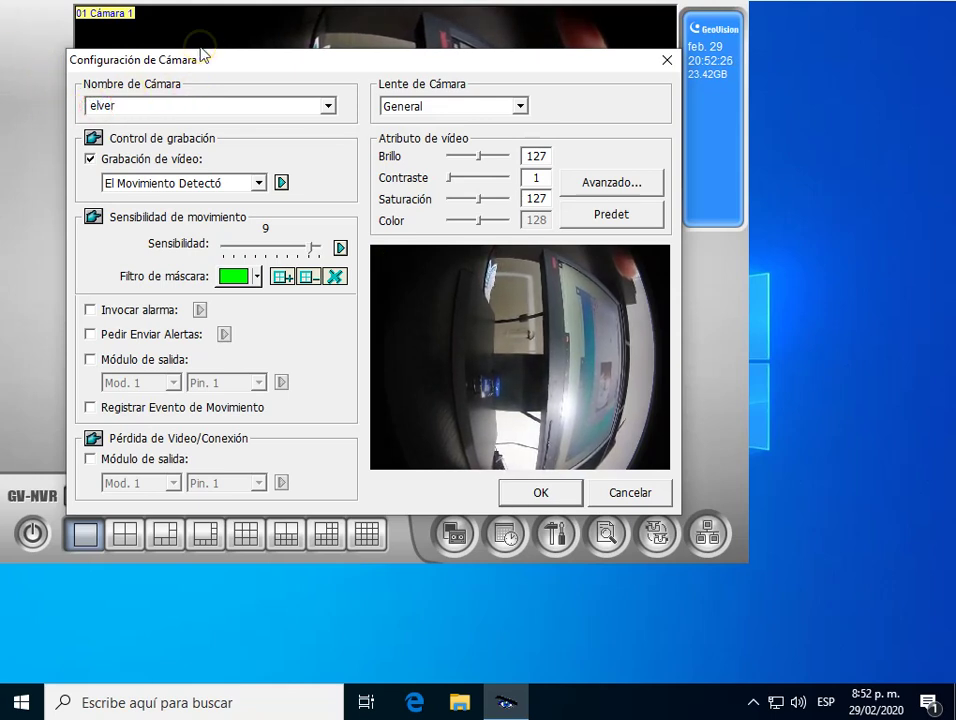
key("BackSpace")
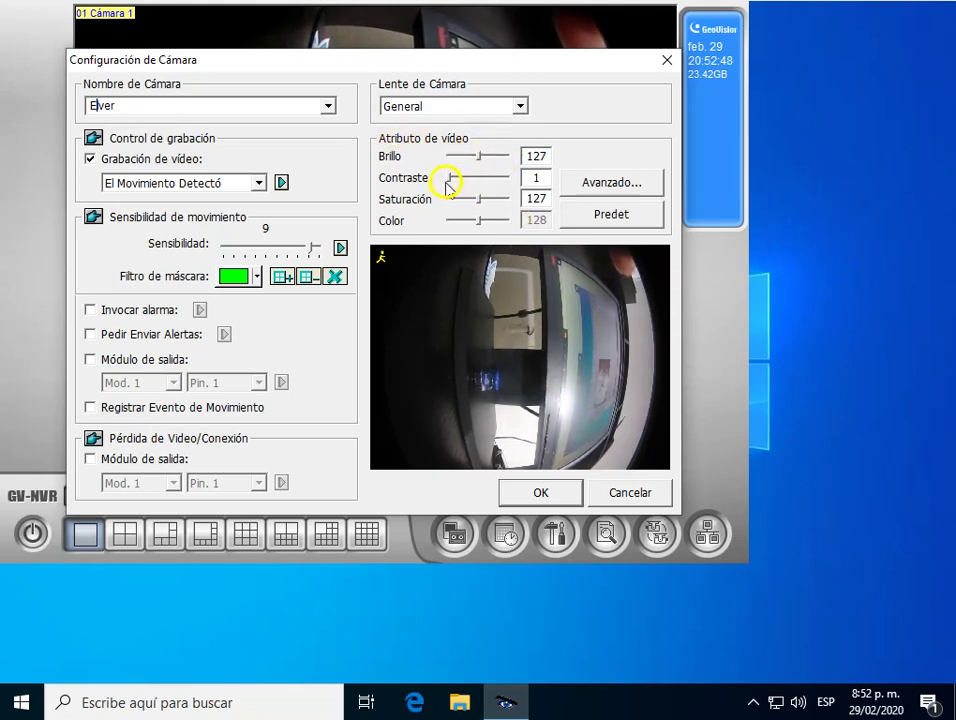
left_click_drag(449, 178, 498, 205)
left_click(460, 223)
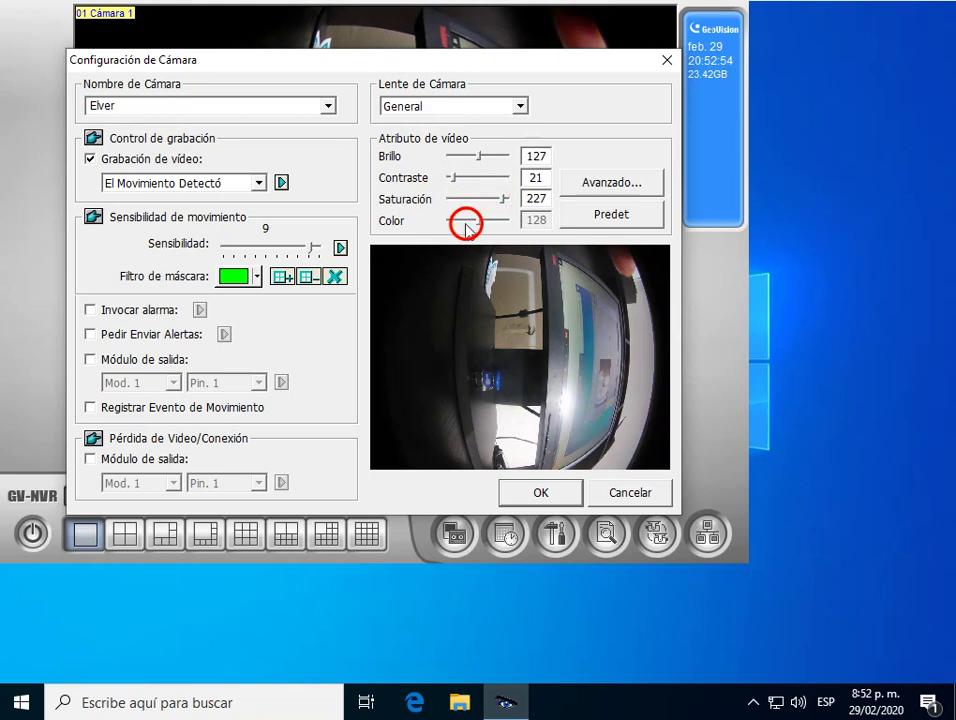
left_click(611, 220)
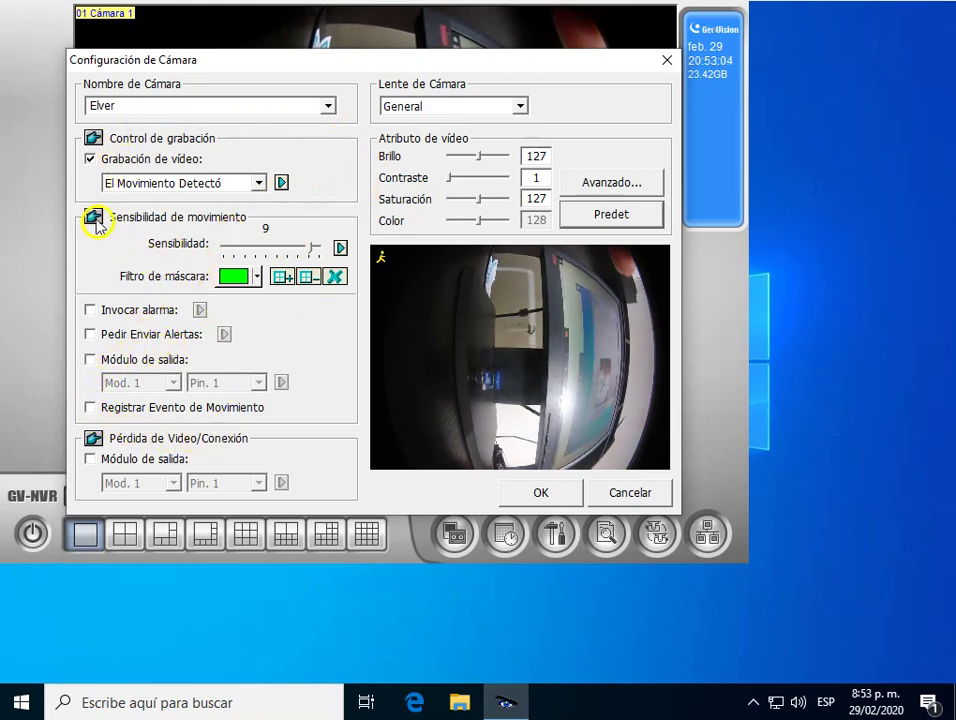
Set the recording mode to El Movimiento Detectó (record on motion).
left_click(258, 184)
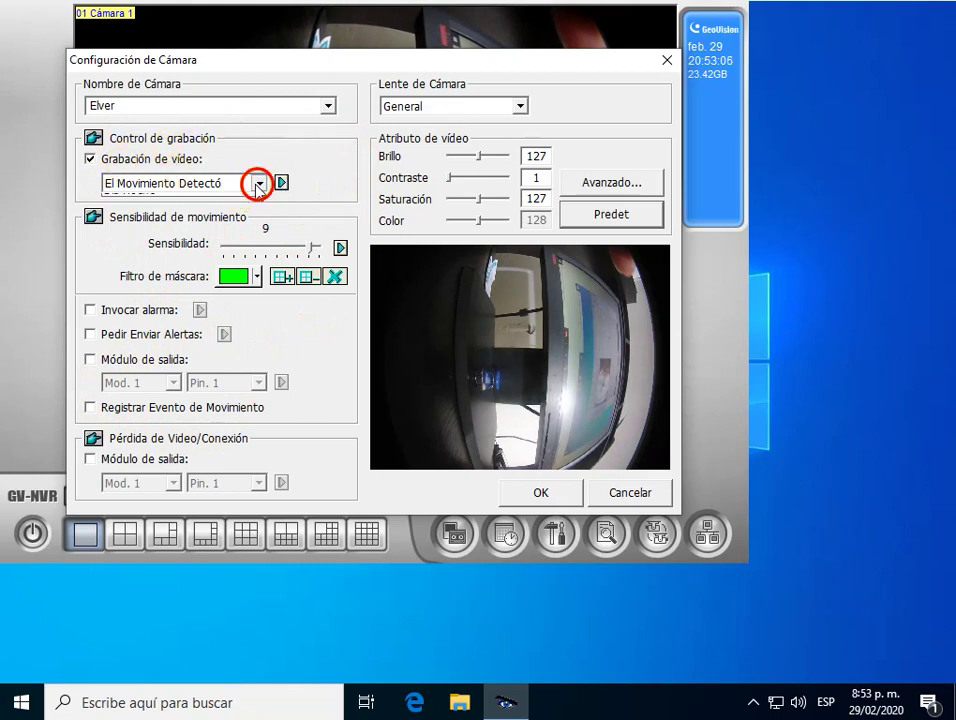
left_click(258, 184)
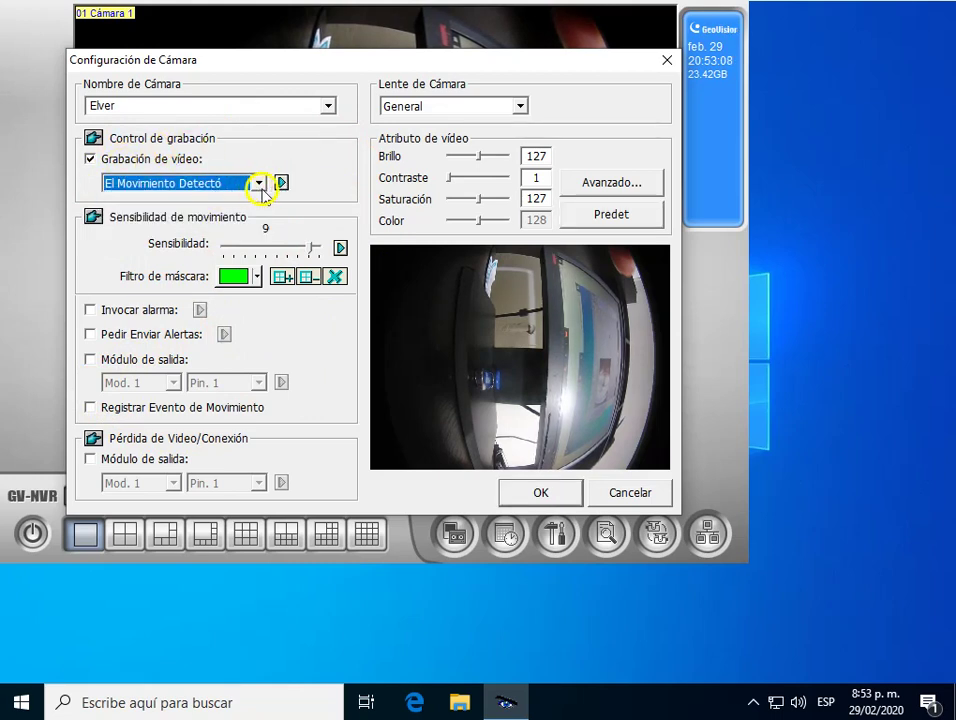
left_click(260, 185)
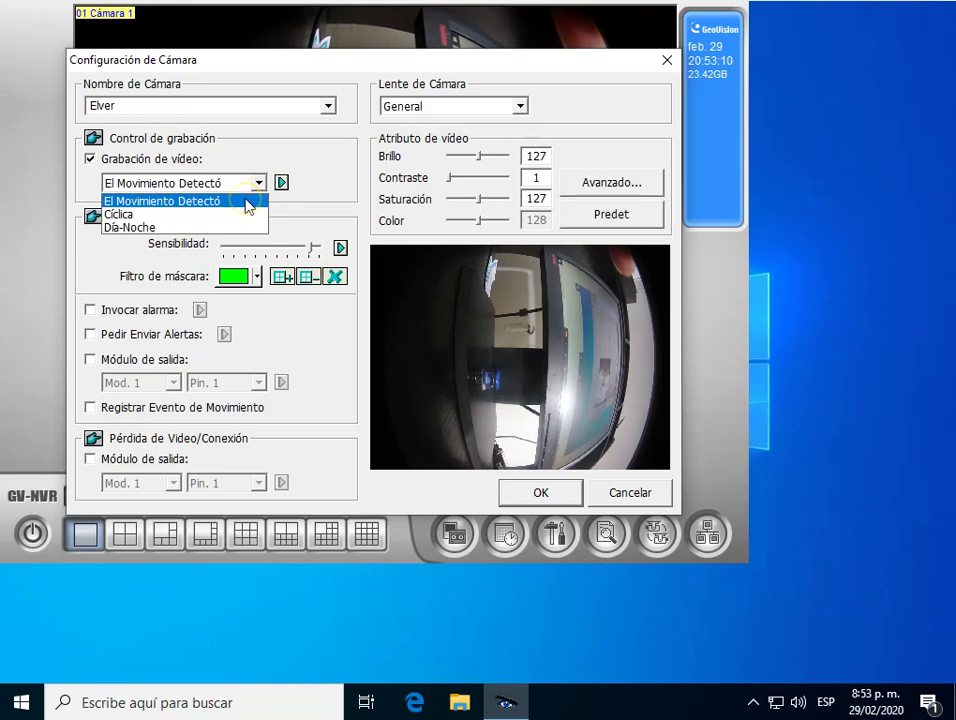
left_click(249, 204)
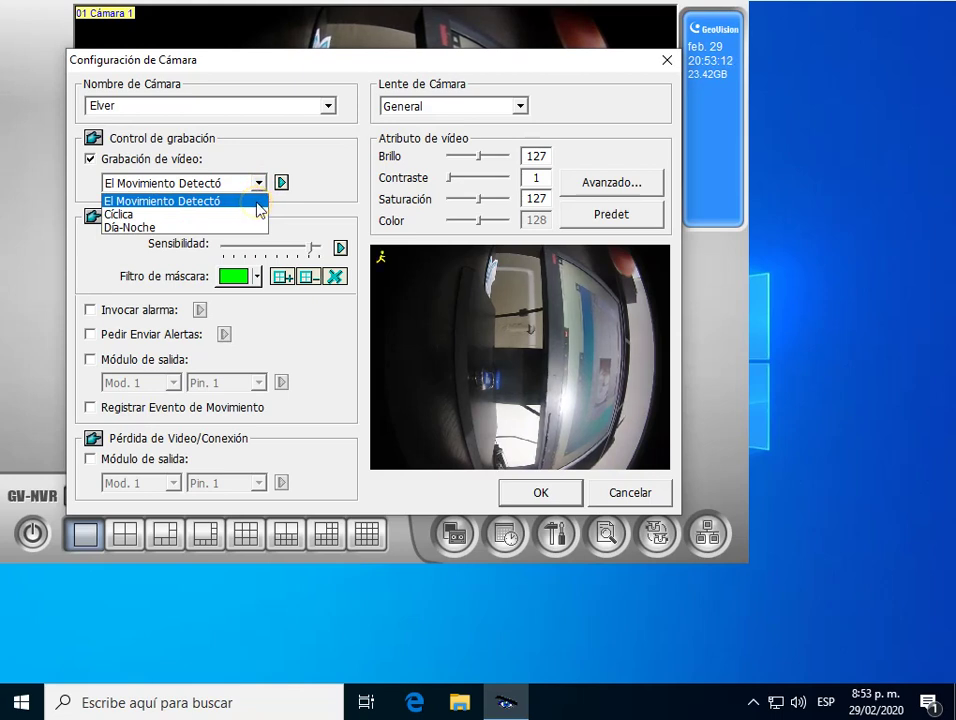
left_click(270, 168)
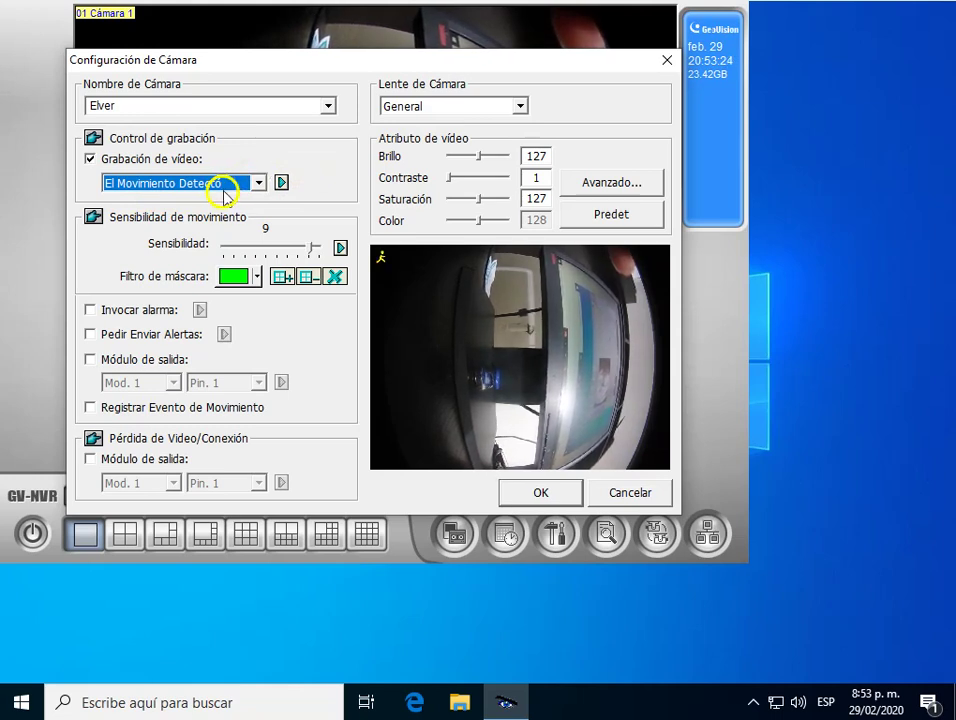
Keep Elver as the camera name and save the camera settings with OK.
left_click(326, 106)
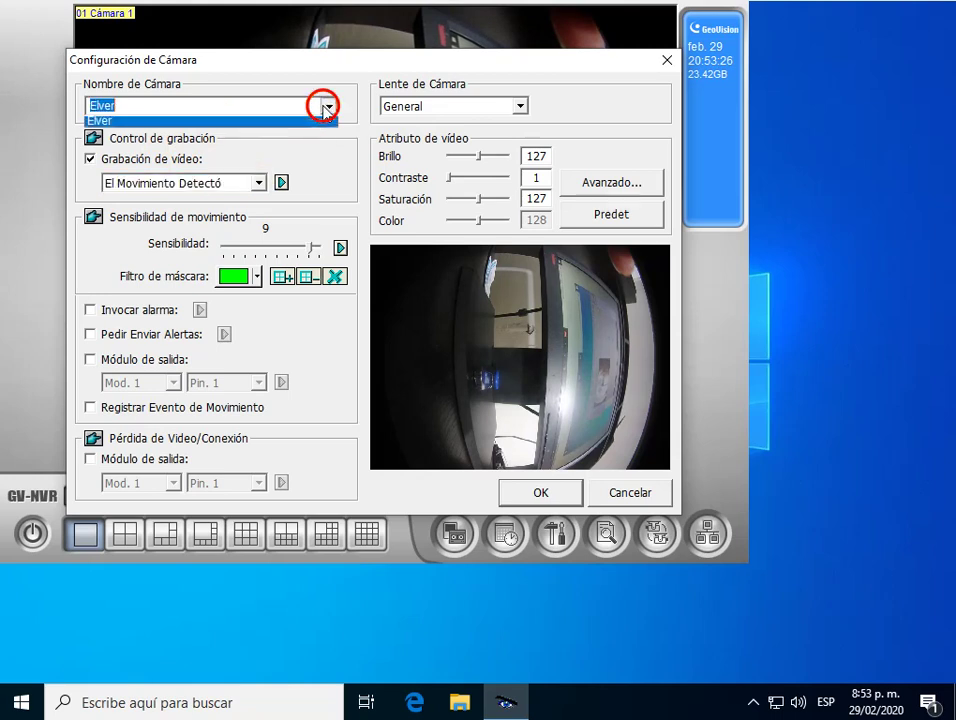
left_click(315, 125)
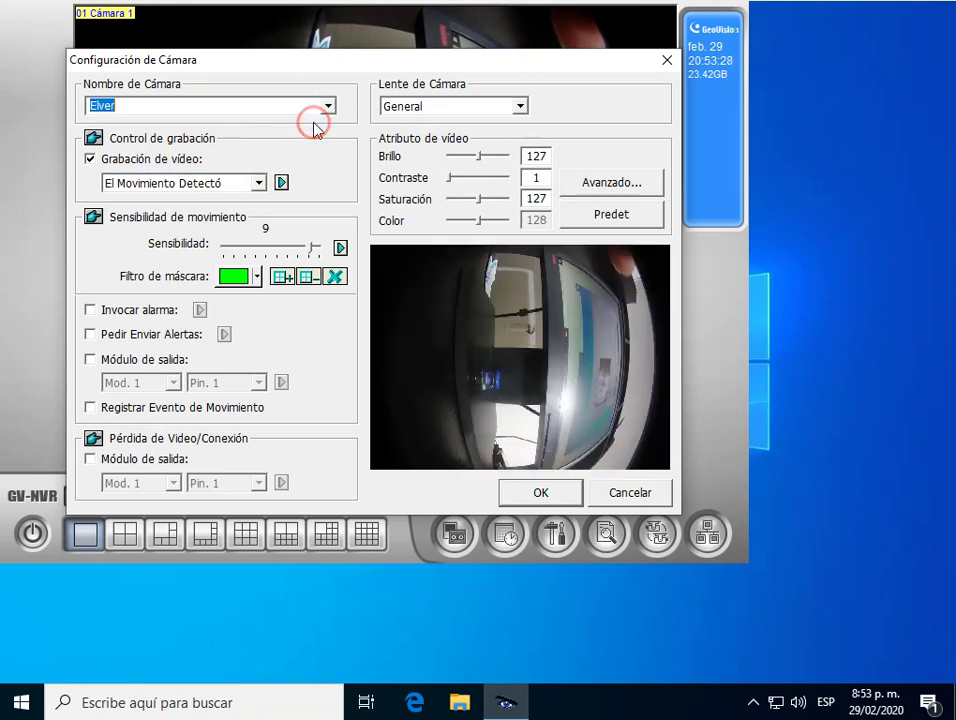
left_click(91, 143)
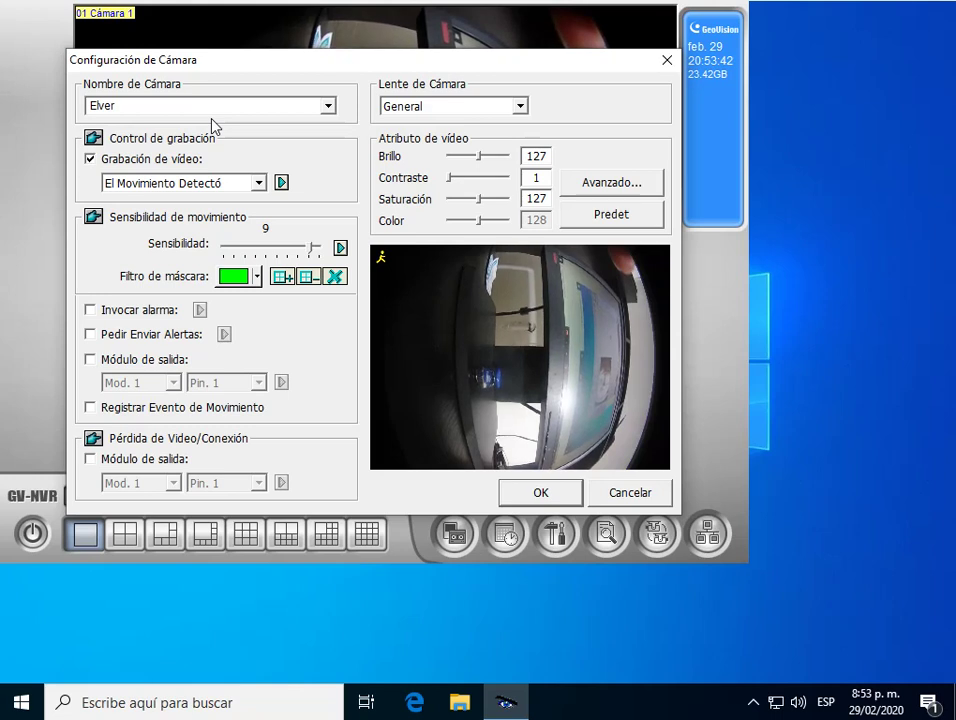
left_click(328, 105)
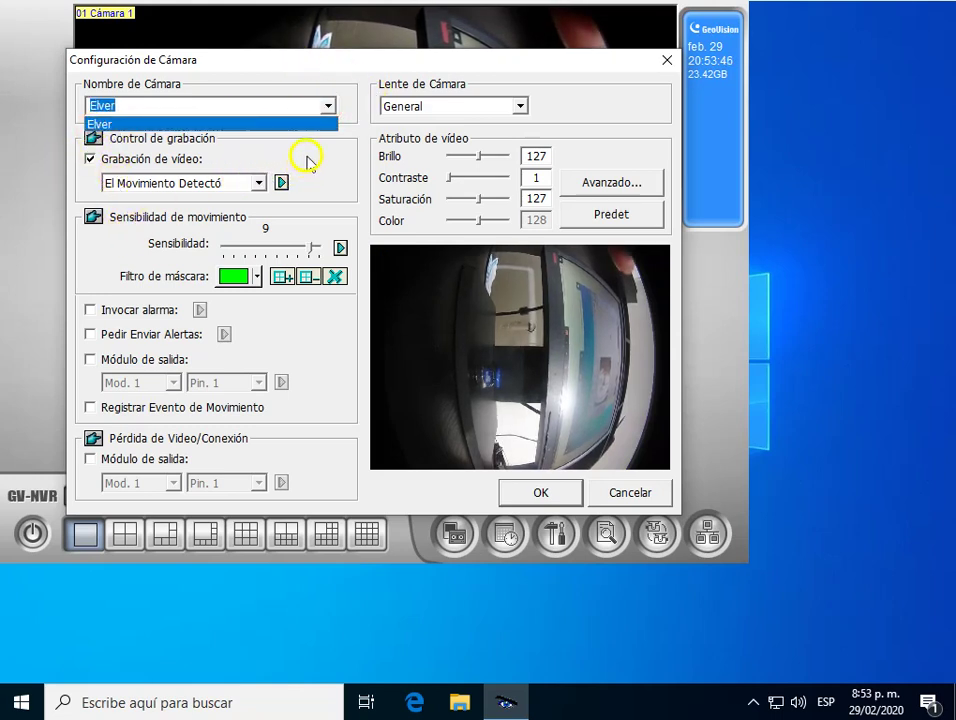
left_click(137, 124)
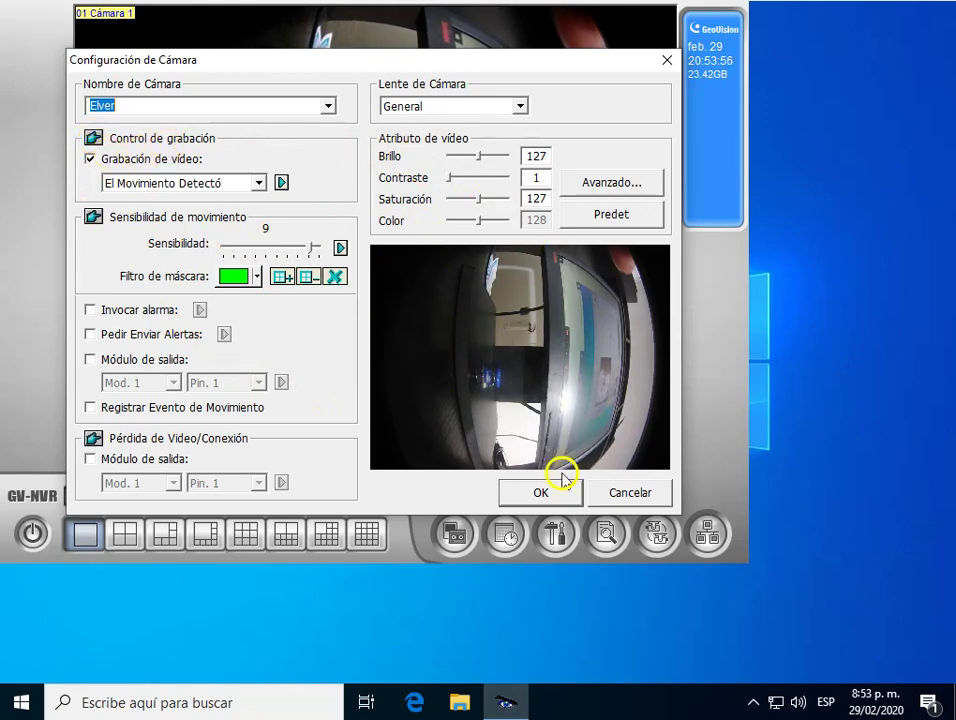
left_click(525, 494)
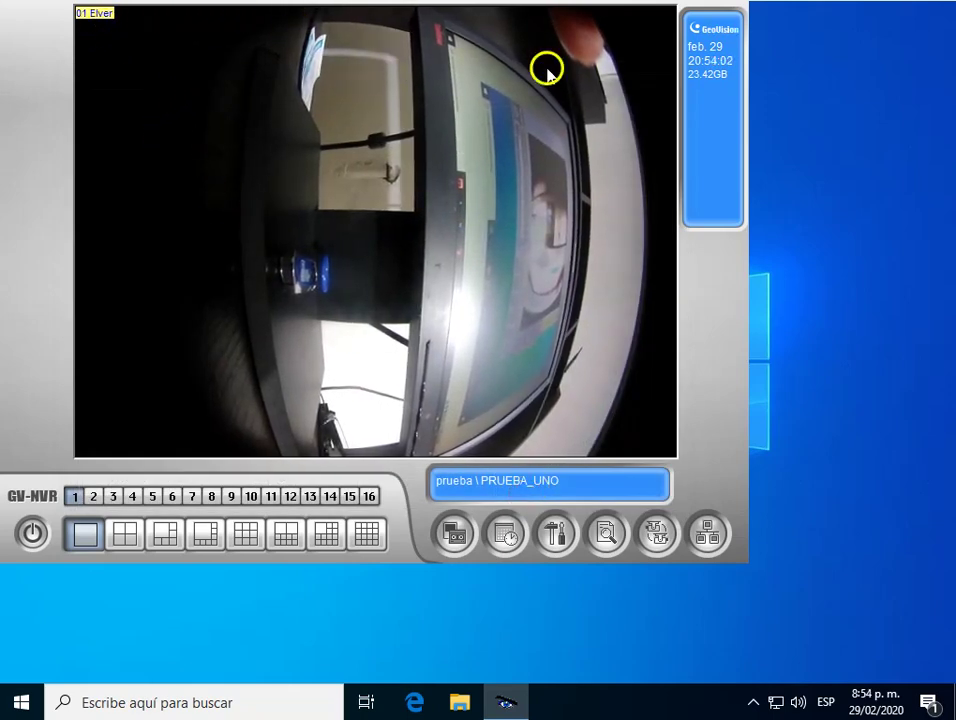
Bring up the tools (screwdriver) options from the live-view toolbar, dismissing and reopening them.
left_click(558, 543)
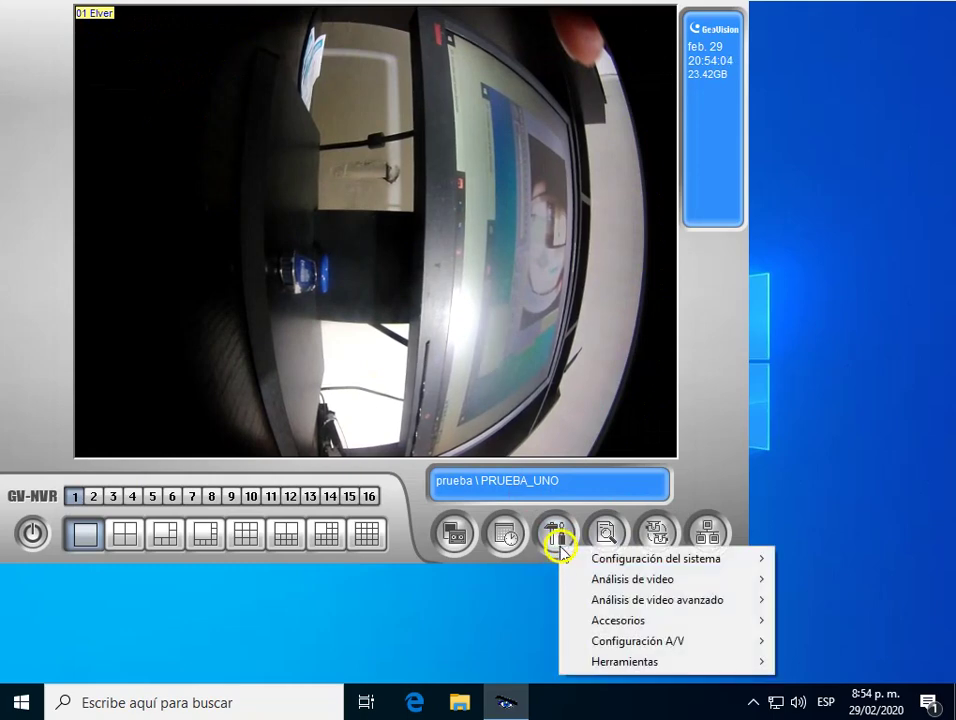
mouse_move(688, 562)
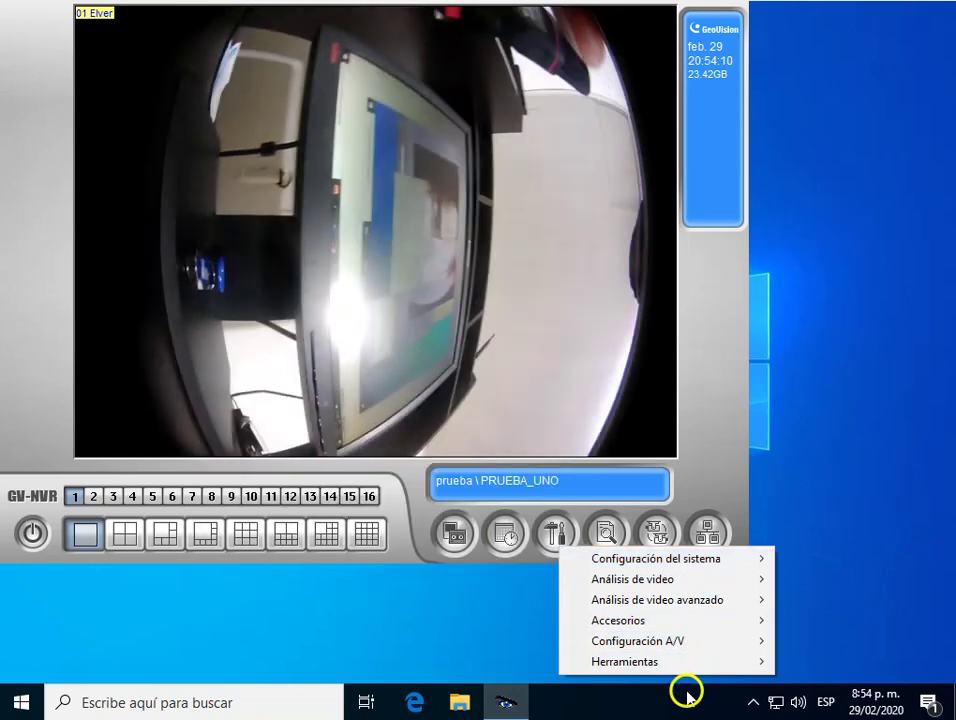
left_click(688, 690)
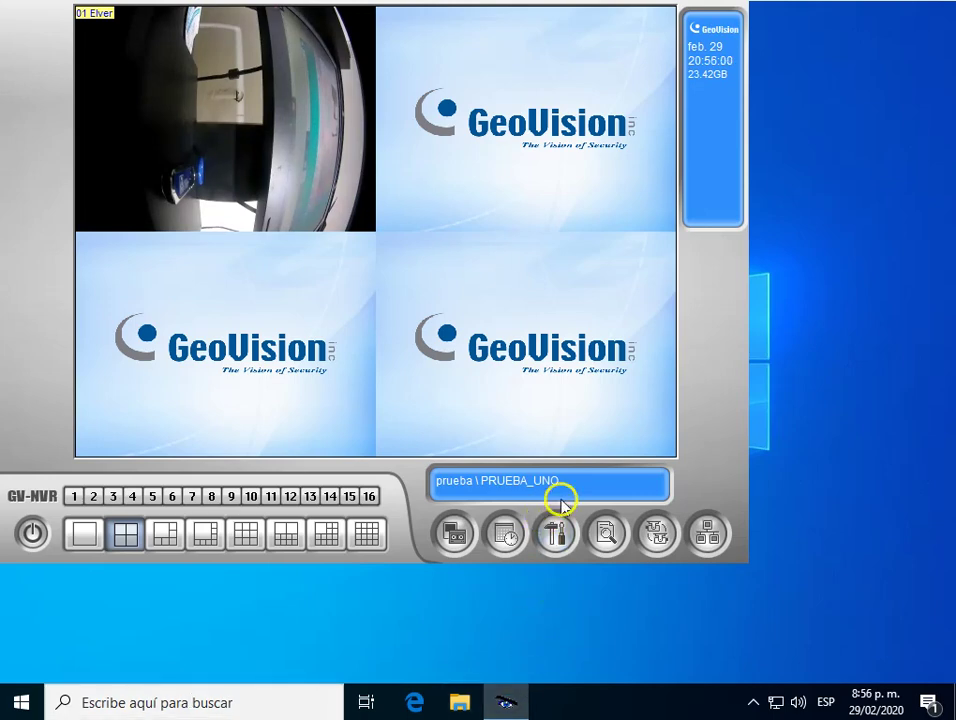
left_click(555, 533)
left_click(653, 548)
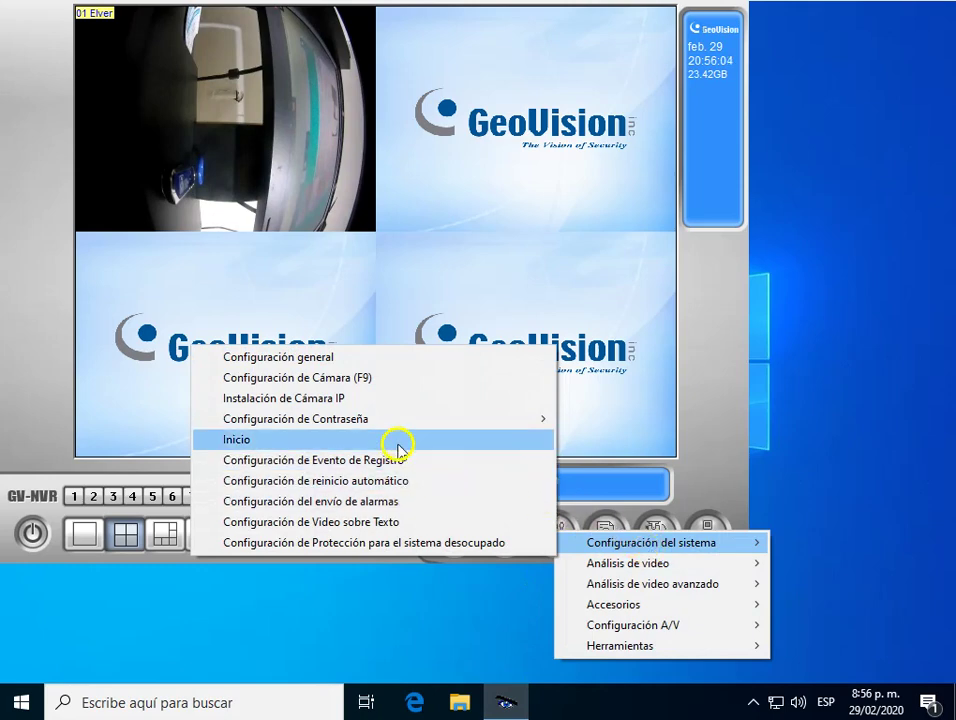
left_click(282, 358)
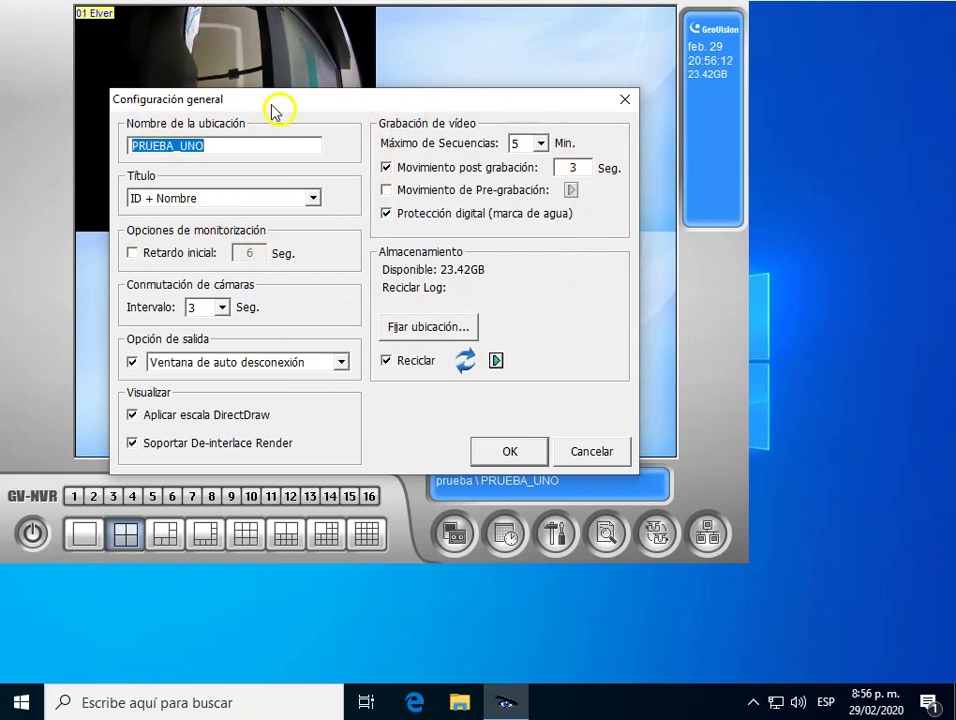
left_click(625, 99)
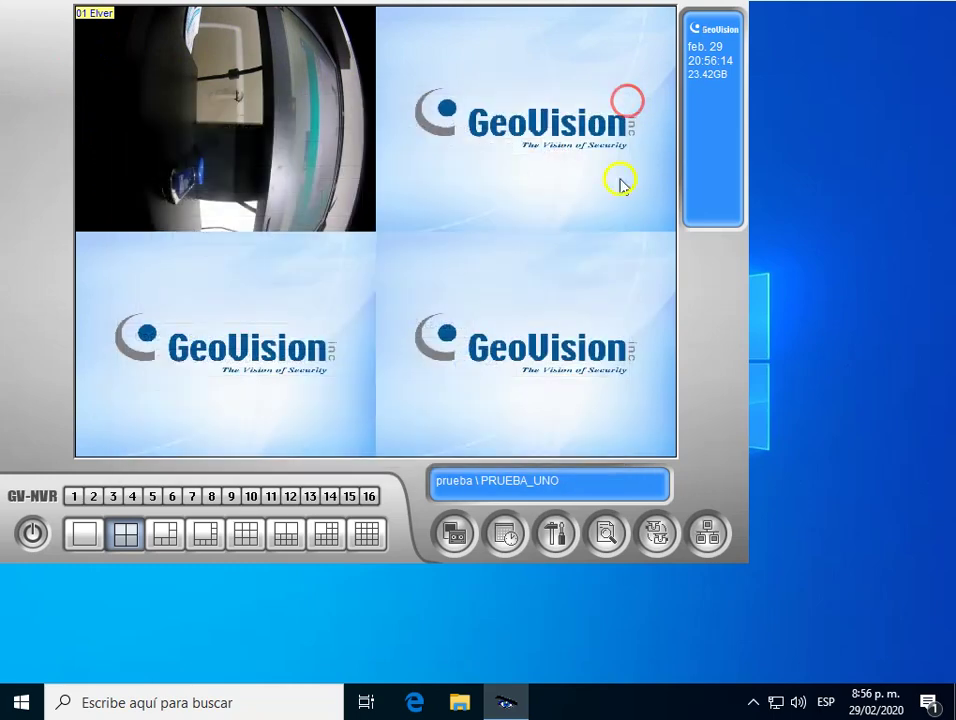
left_click(462, 534)
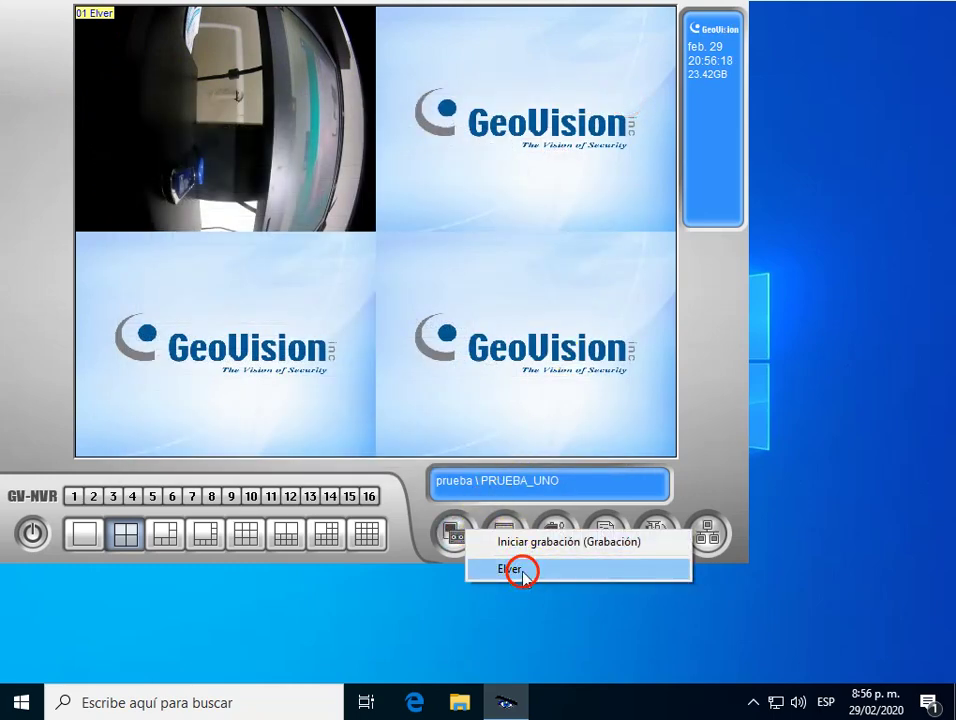
Start recording on the Elver camera and dismiss the storage-recycling error.
left_click(522, 576)
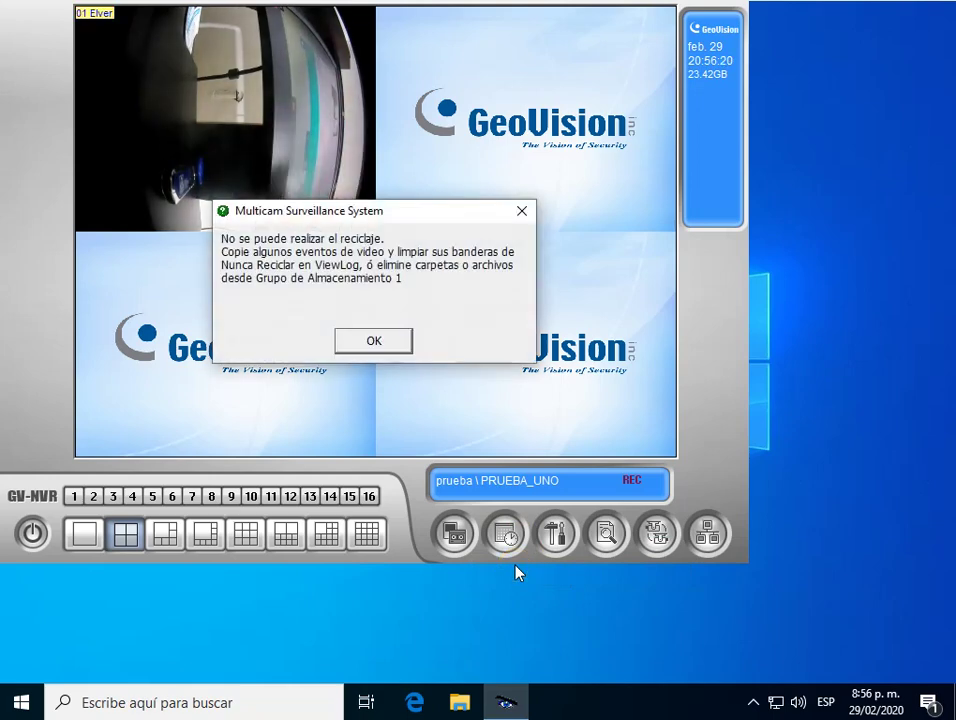
left_click(520, 213)
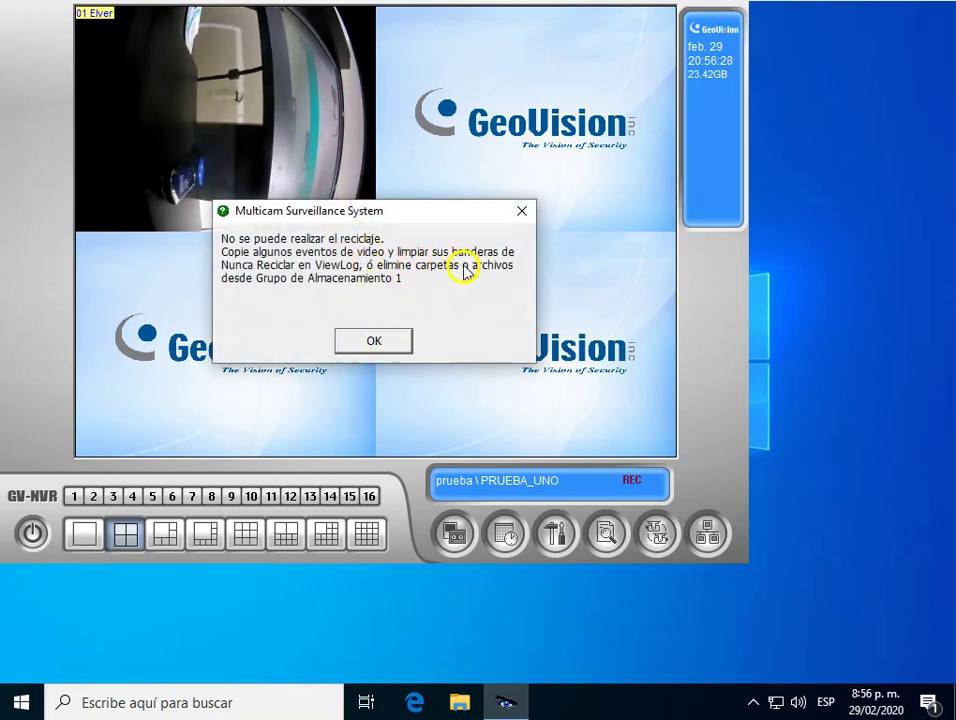
left_click(373, 342)
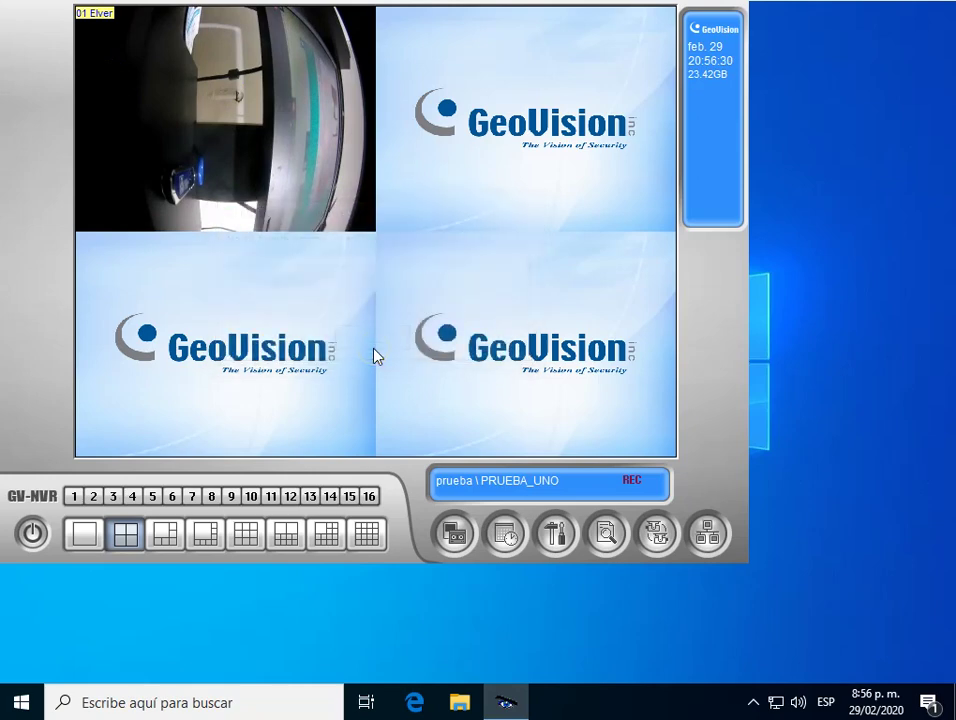
Stop all recording with Parar toda grabación and bring up the system configuration options.
left_click(455, 560)
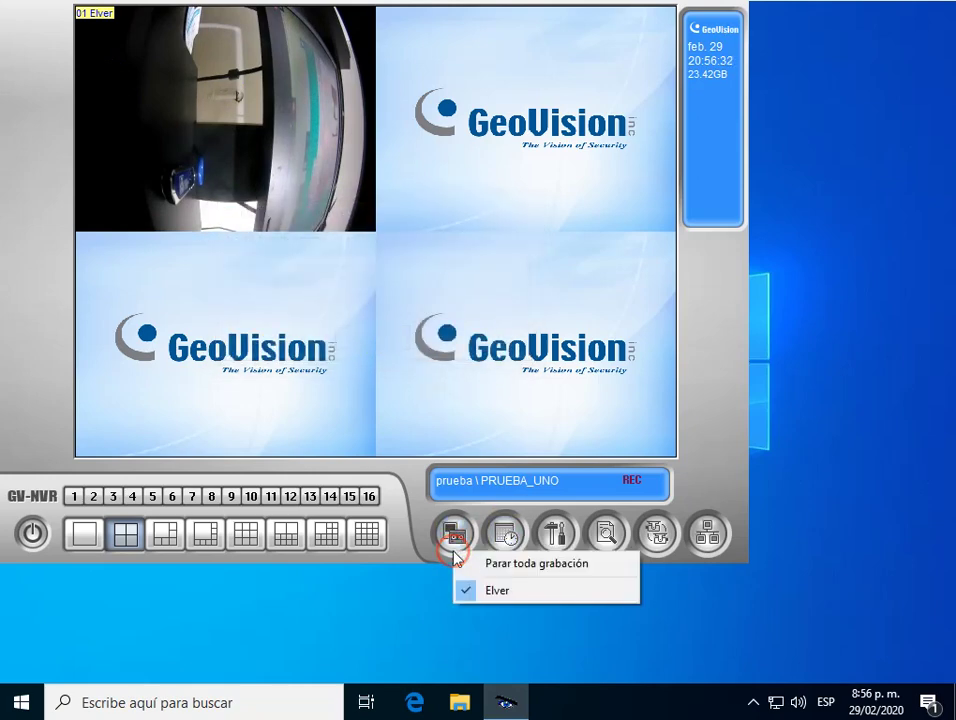
left_click(499, 567)
left_click(557, 531)
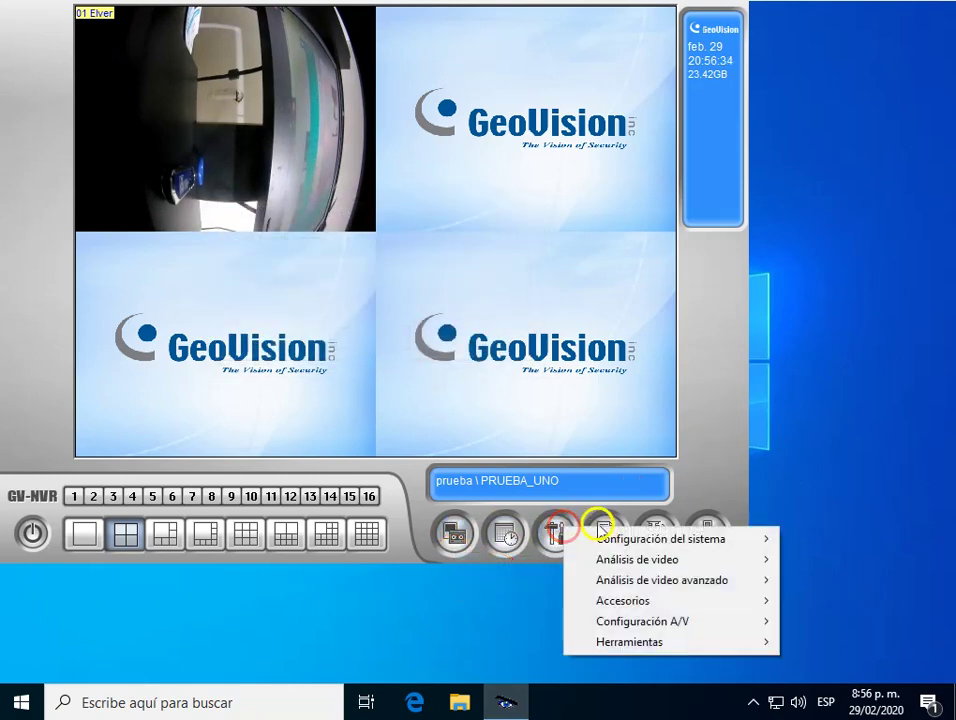
mouse_move(592, 535)
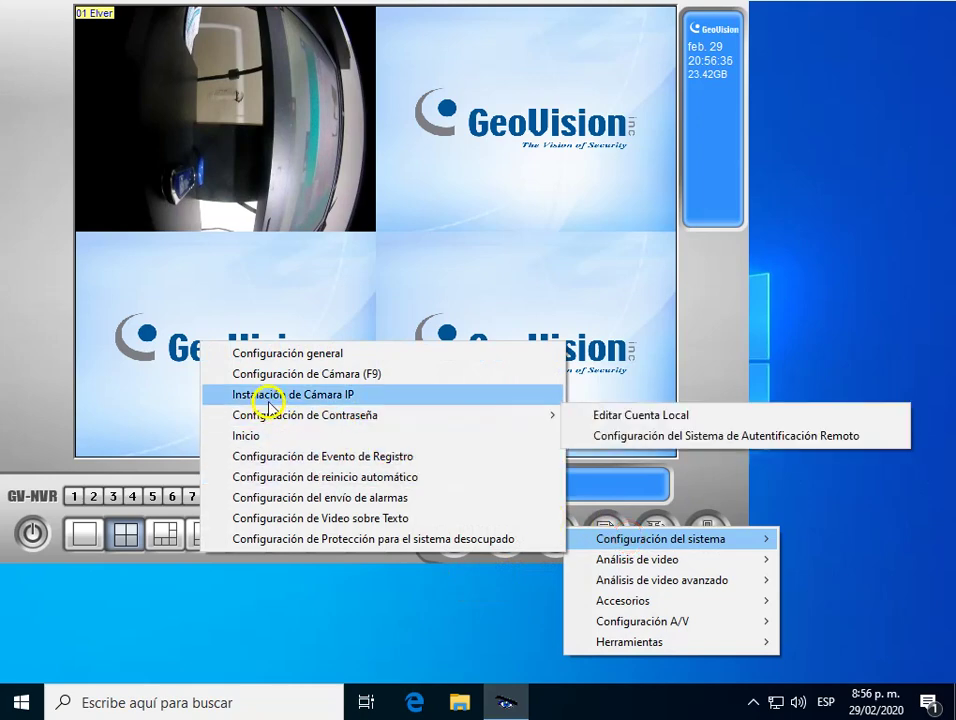
Go to Configuración general > Fijar ubicación > Carpeta Grupo almacenamiento and add Almacenamiento 2.
left_click(272, 354)
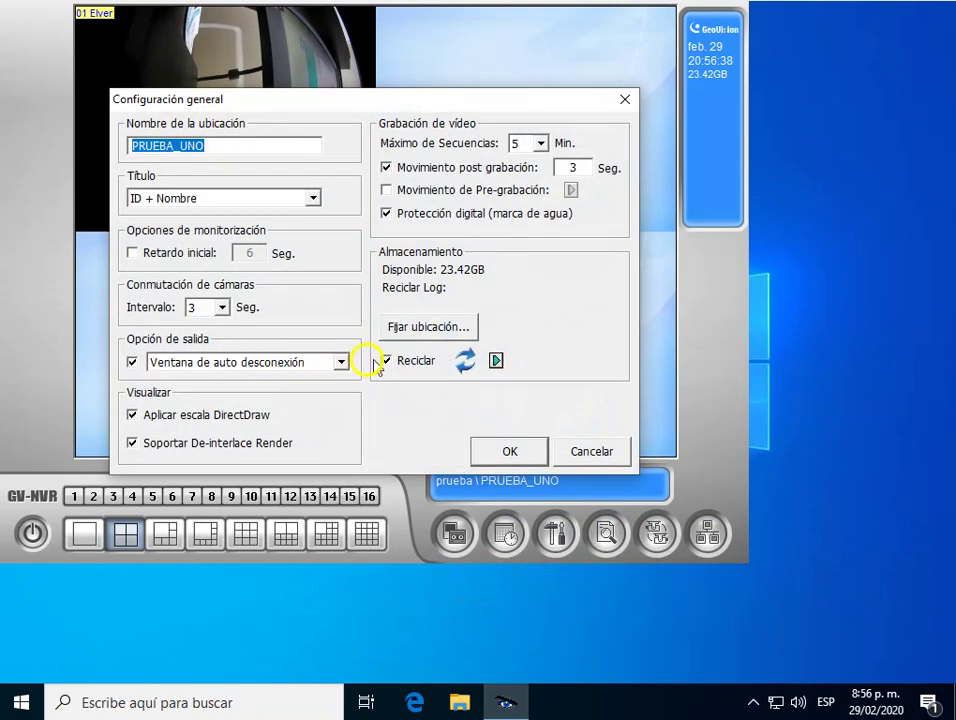
left_click(421, 328)
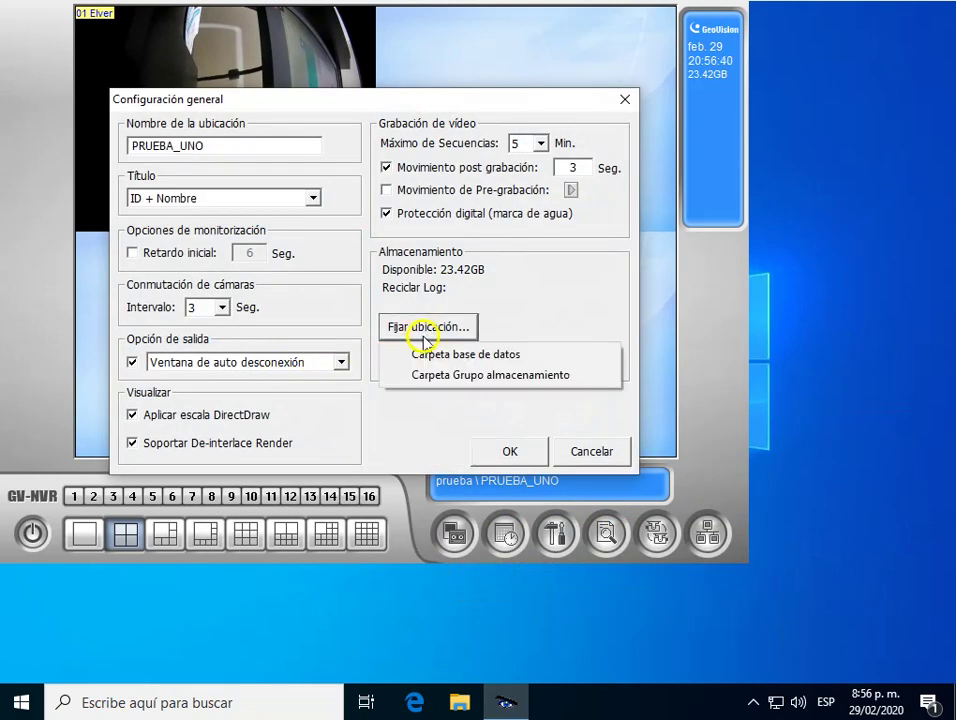
left_click(470, 376)
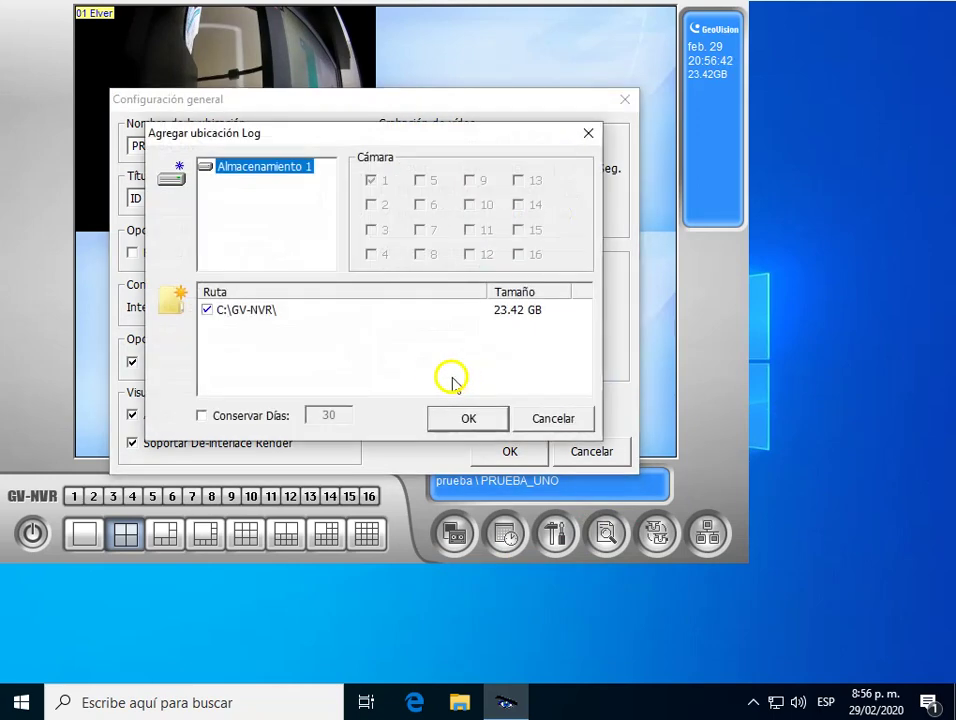
left_click(243, 316)
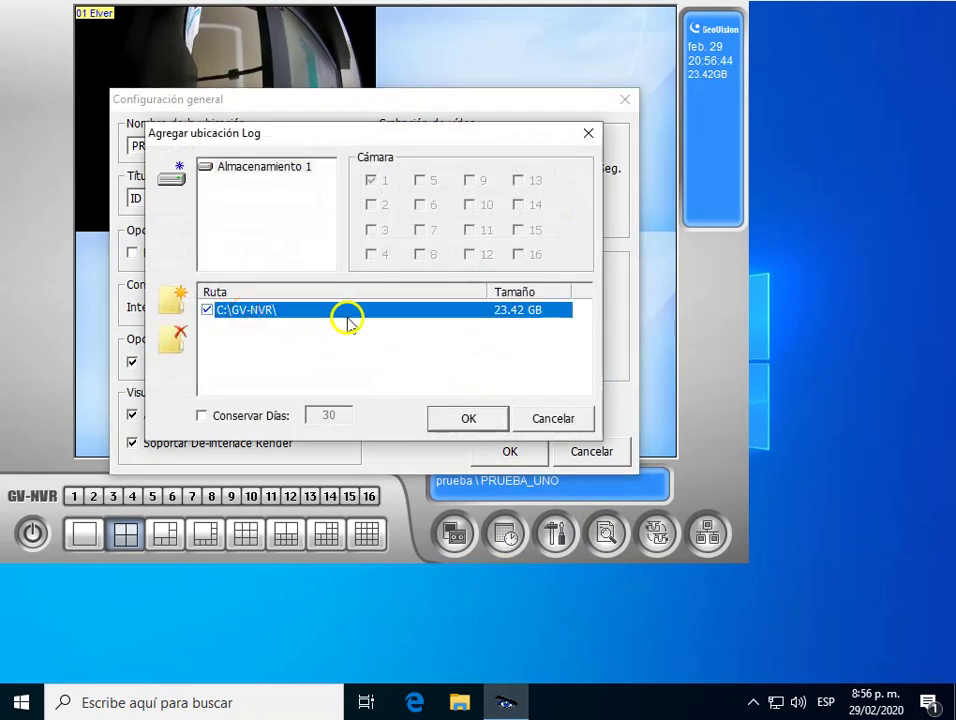
left_click(265, 320)
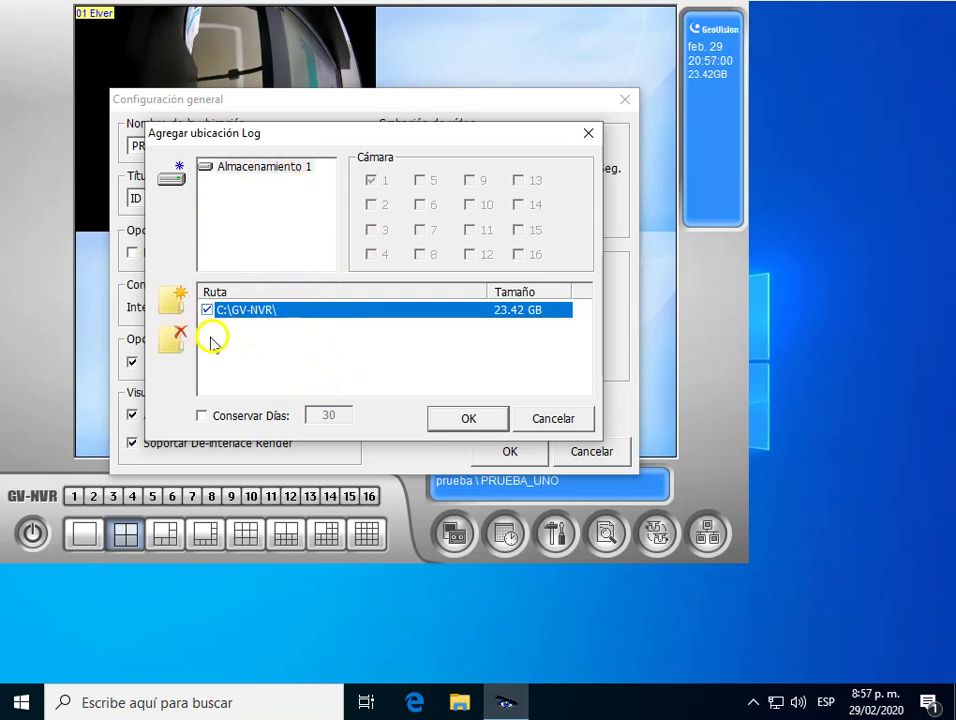
left_click(172, 182)
left_click(287, 185)
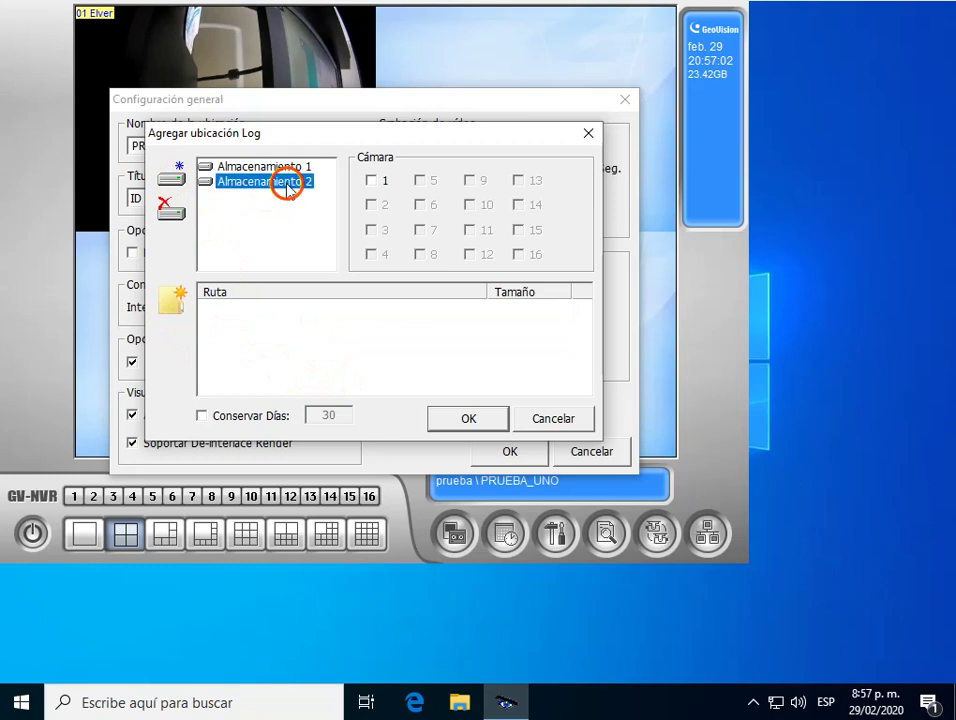
Try assigning the CARVIRTUAL folder to Almacenamiento 2 and dismiss the path-already-used error.
left_click(175, 300)
left_click_drag(504, 280, 504, 331)
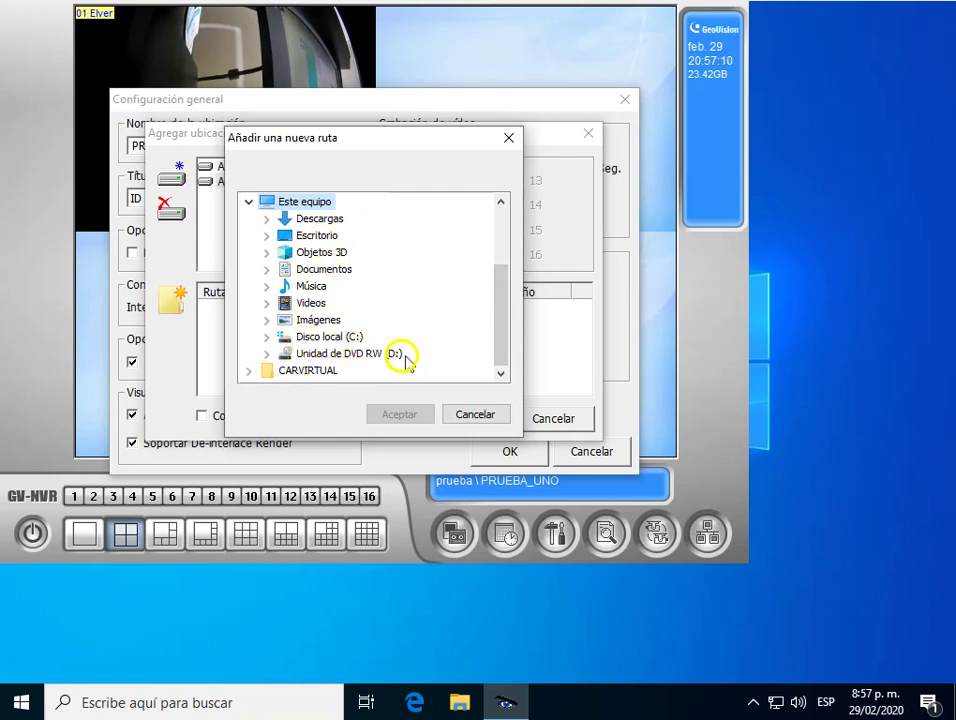
left_click(268, 338)
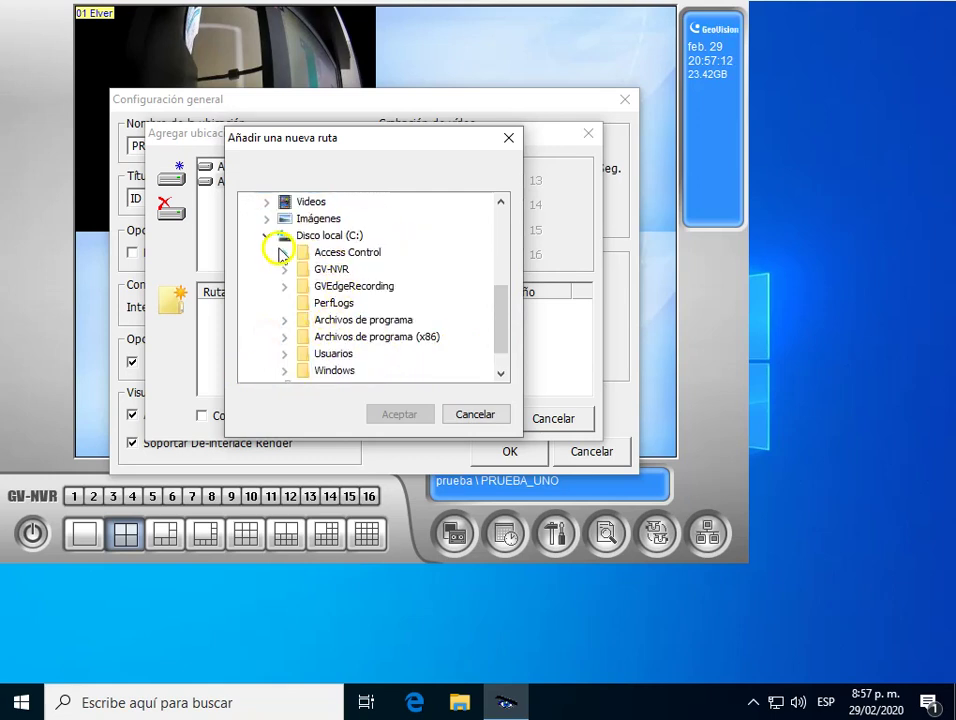
left_click(266, 239)
scroll(305, 290, "up", 2)
scroll(309, 241, "down", 2)
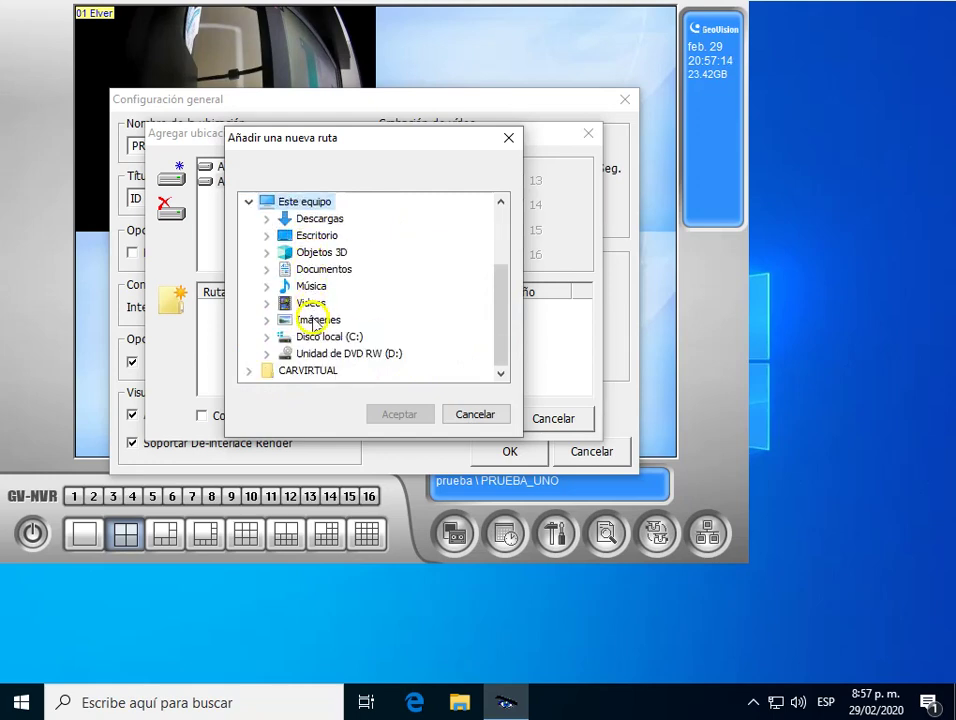
left_click(283, 372)
left_click(376, 412)
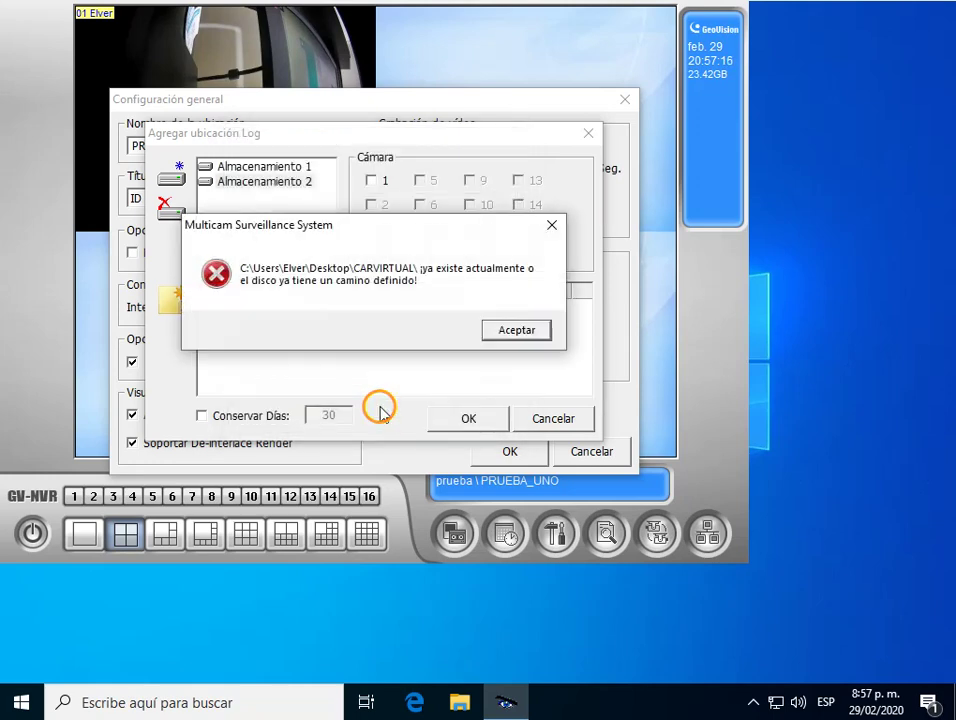
left_click(504, 333)
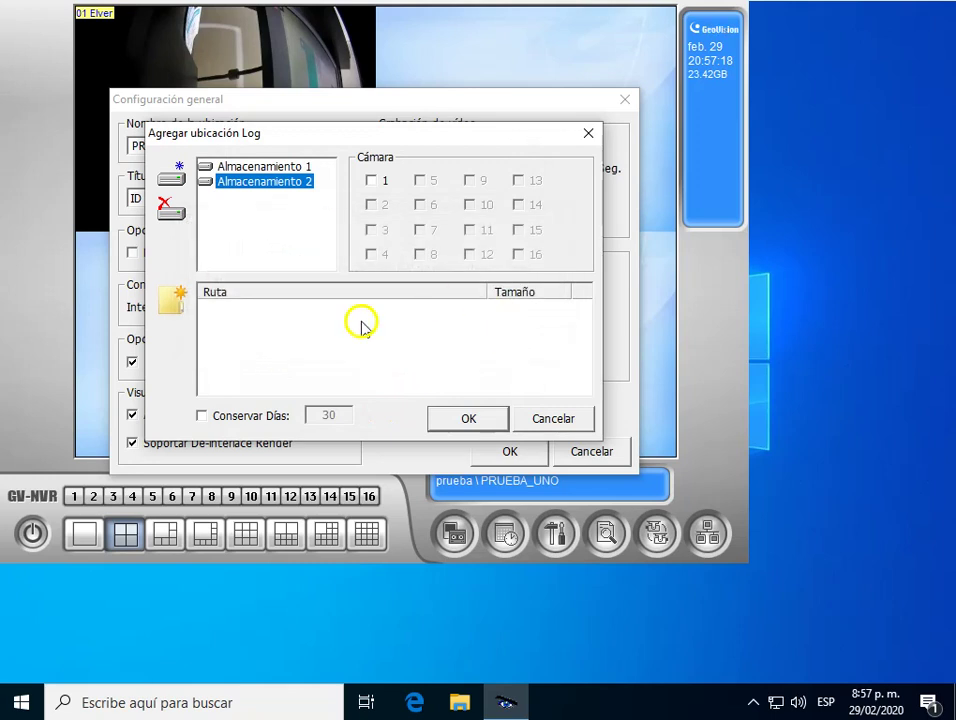
Remove Almacenamiento 2, confirming Sí, and add a storage group again.
left_click(172, 214)
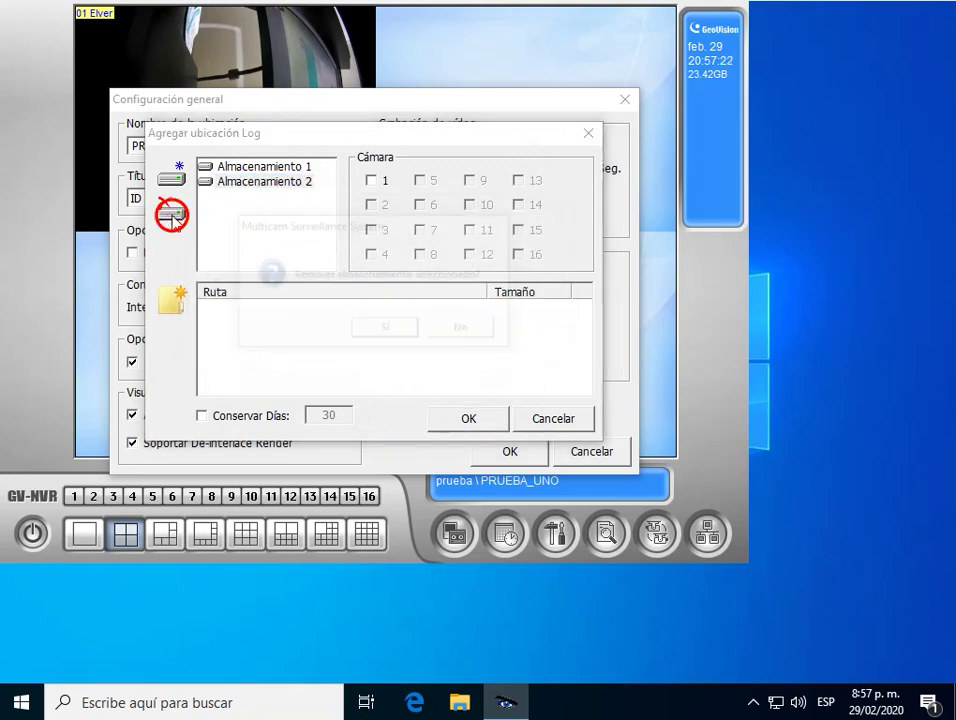
left_click(386, 330)
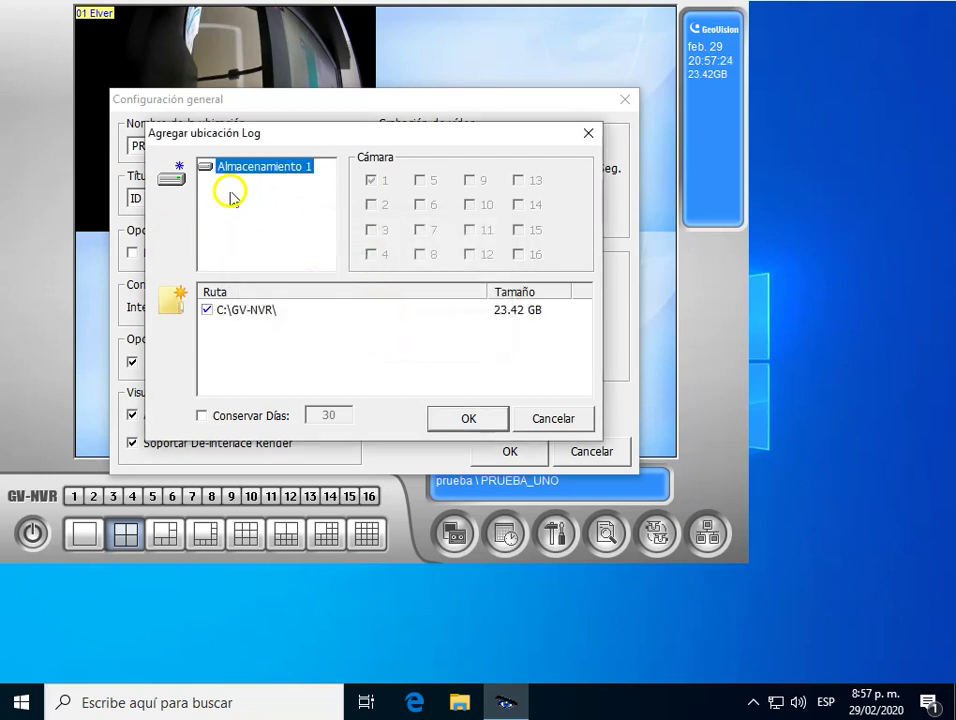
left_click(175, 178)
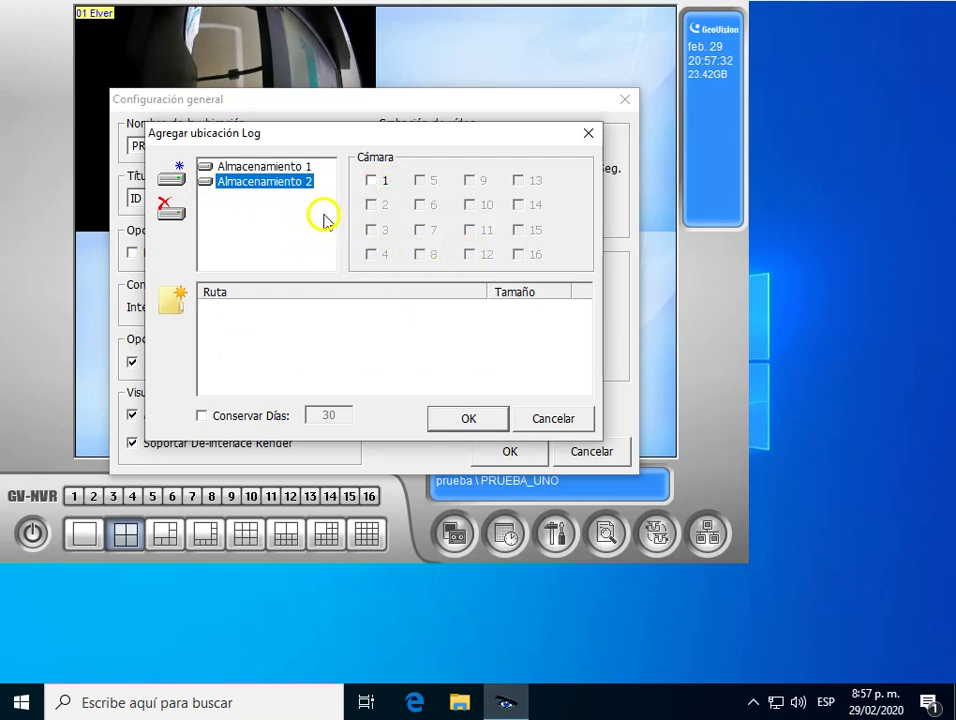
Compare the two storage groups and remove Almacenamiento 2, confirming Sí.
left_click(299, 168)
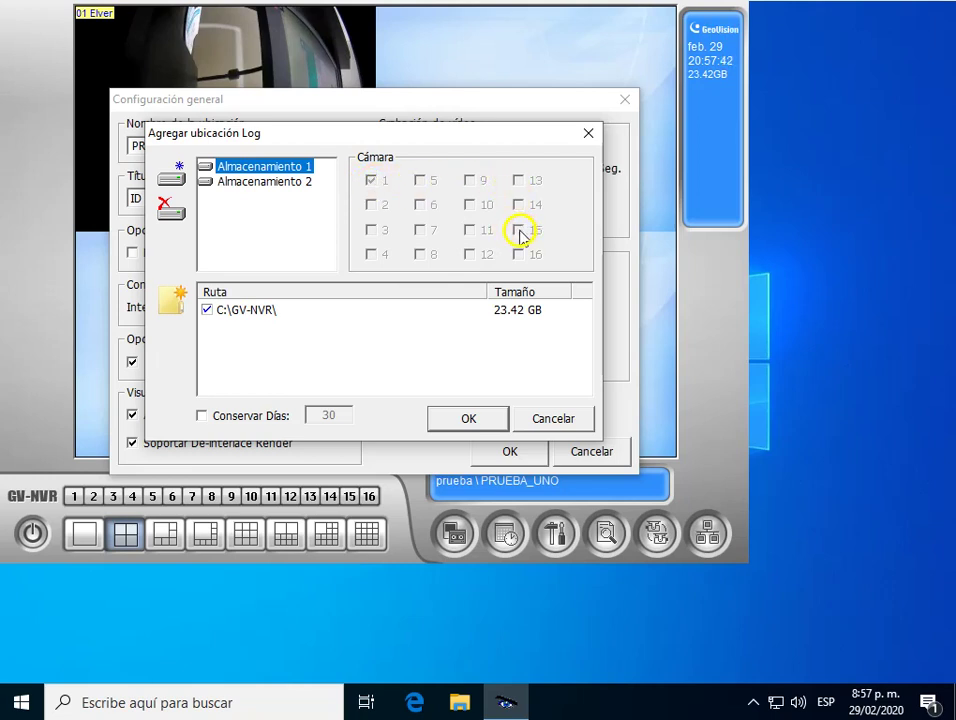
left_click(293, 182)
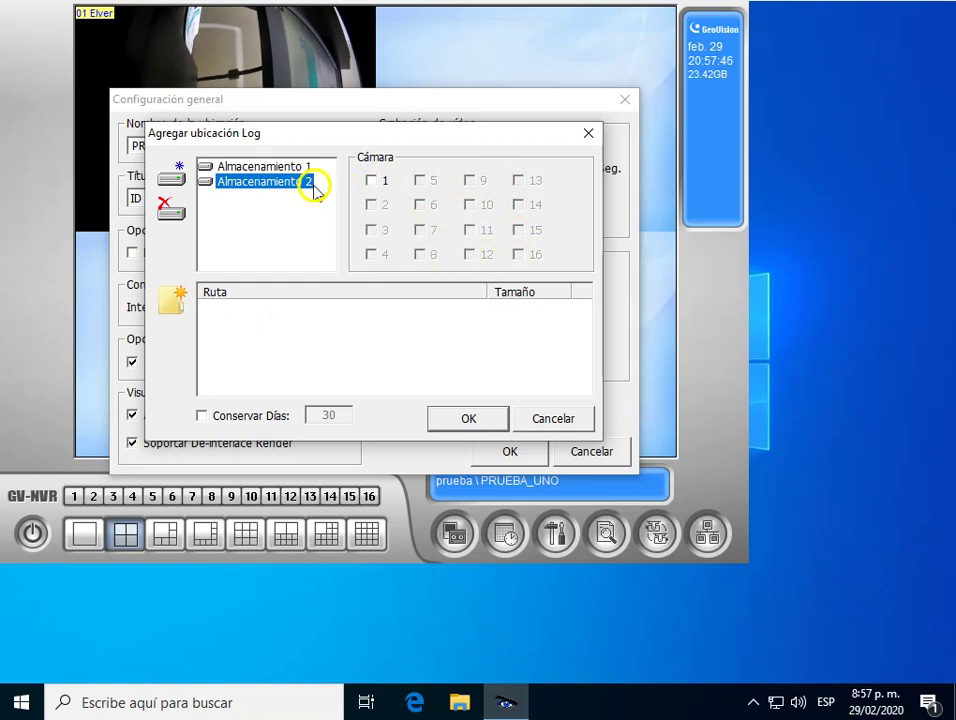
left_click(257, 165)
left_click(227, 193)
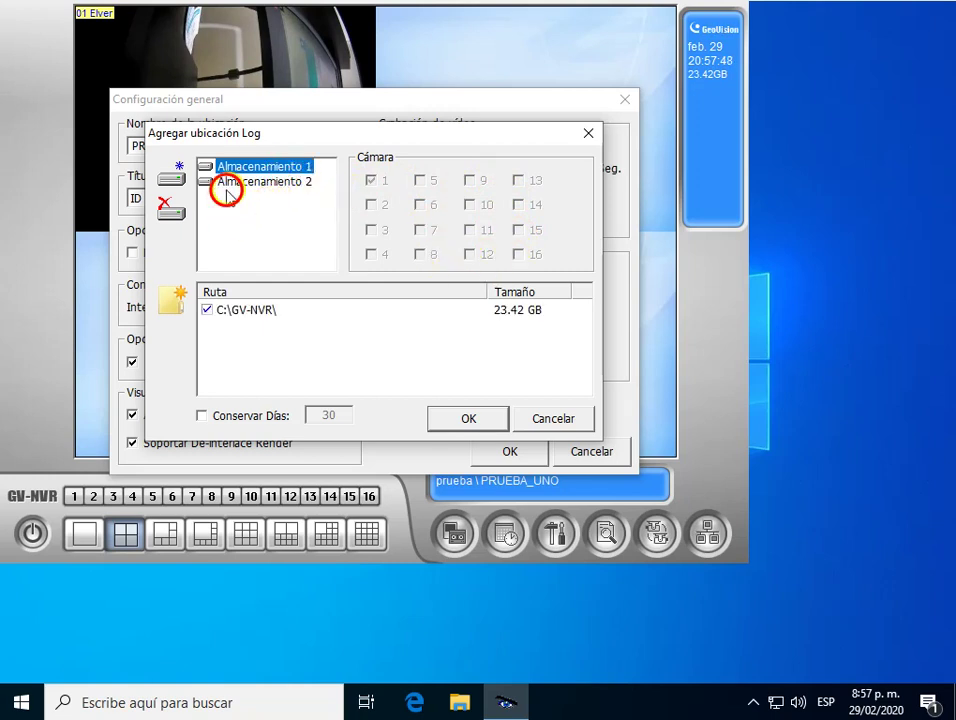
left_click(172, 208)
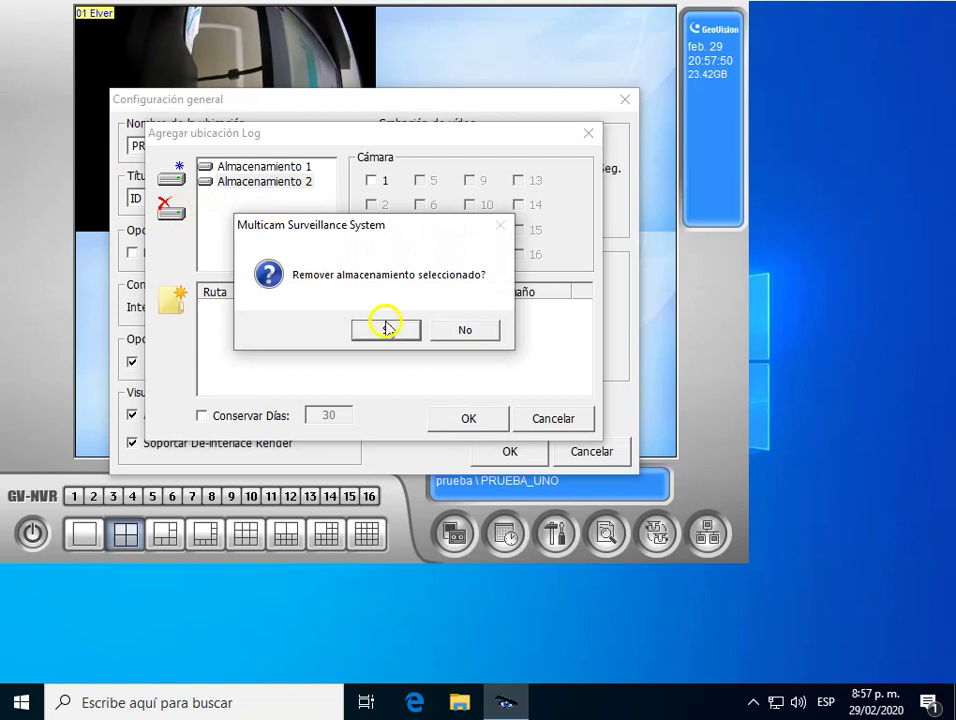
left_click(385, 328)
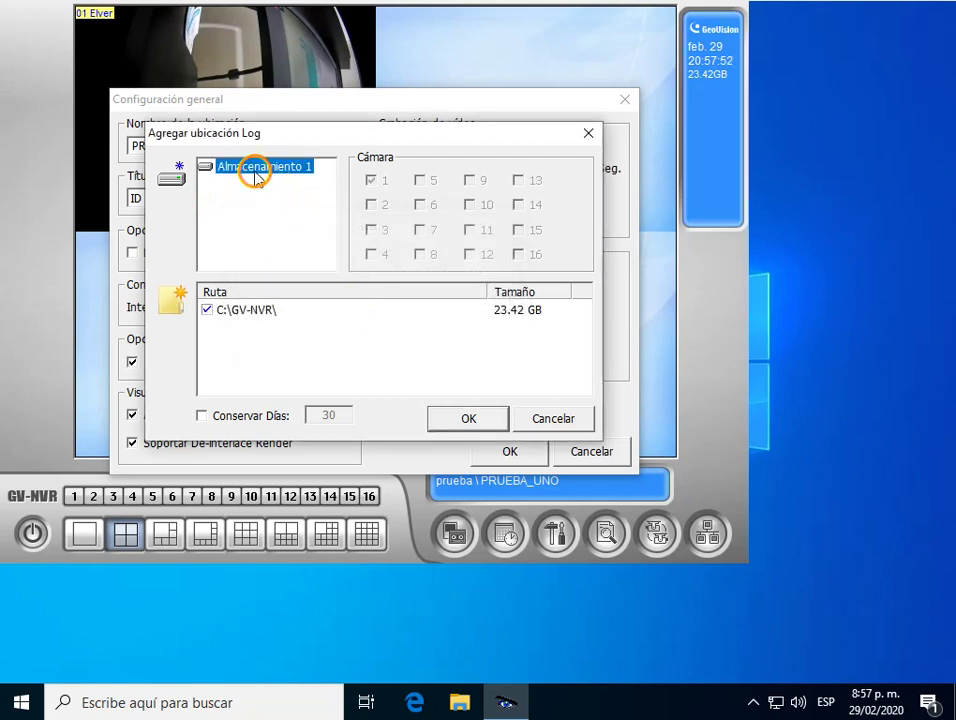
Close the 'Añadir una nueva ruta' browser without a path and accept 'Agregar ubicación Log' with OK.
left_click(170, 308)
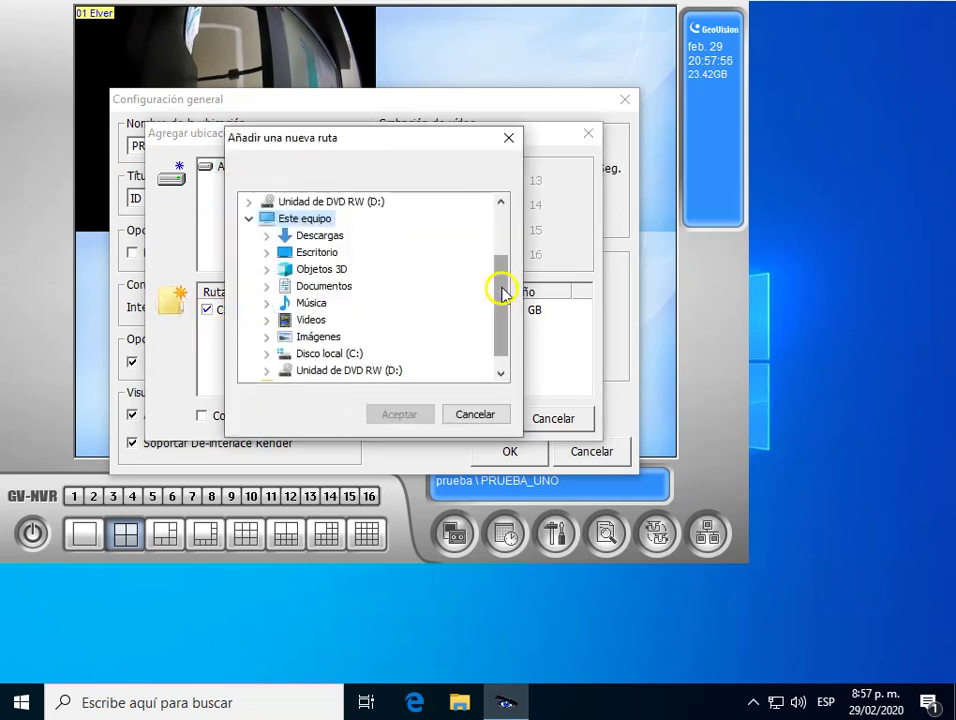
left_click_drag(497, 284, 503, 328)
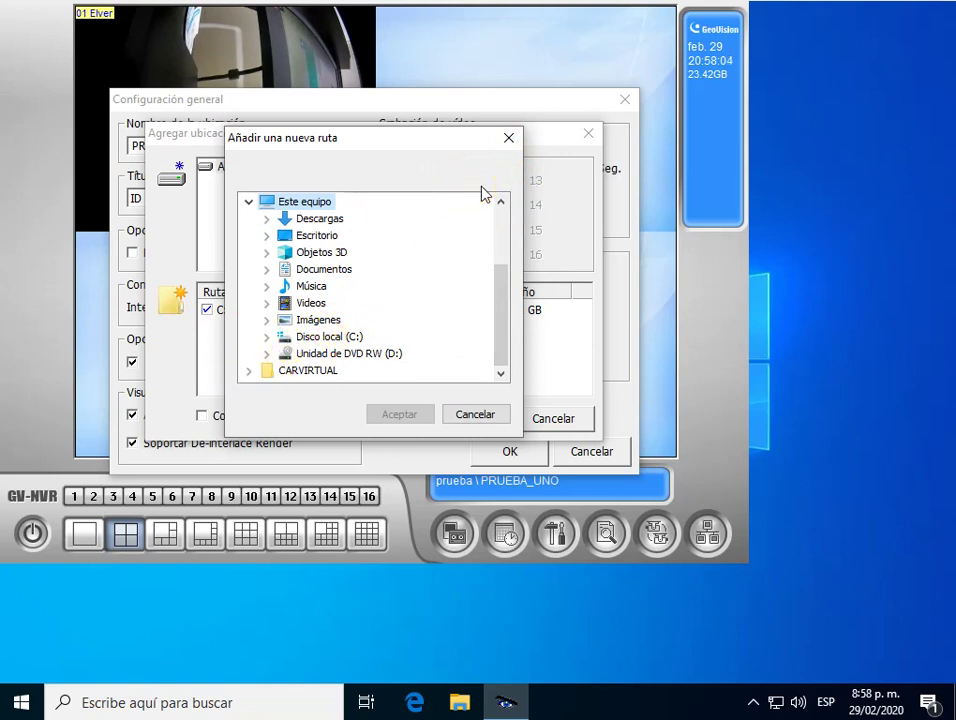
left_click(507, 139)
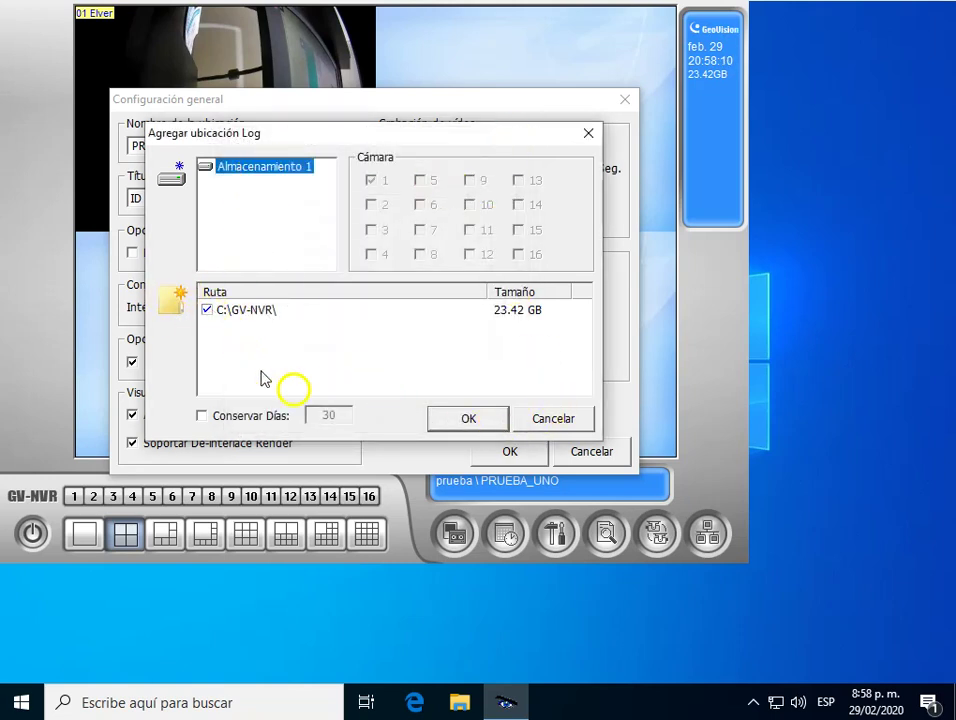
left_click(490, 419)
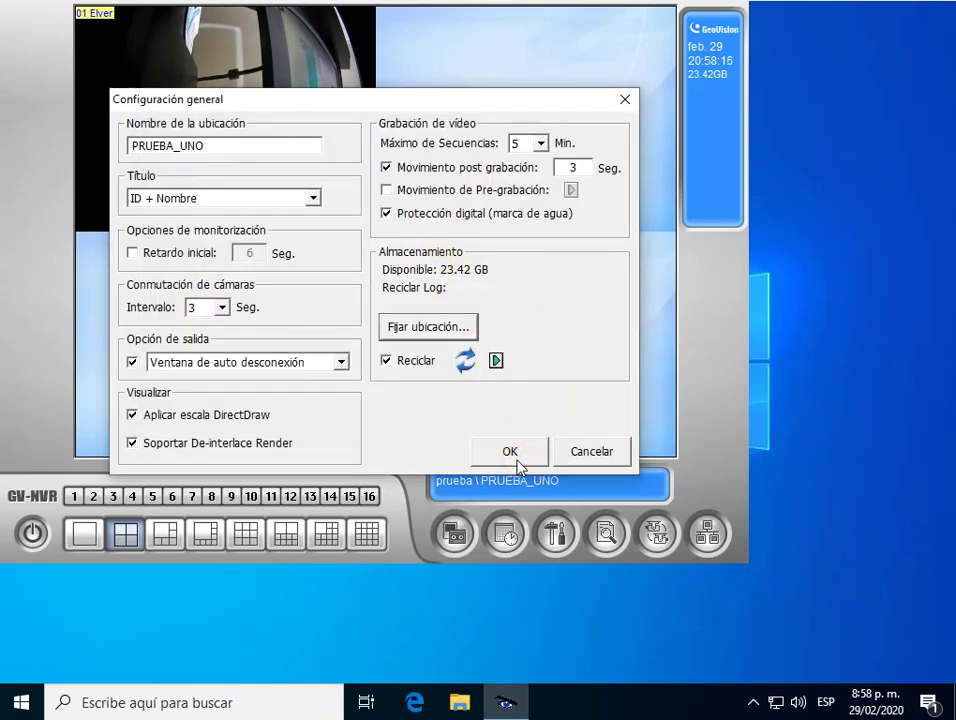
Close the general settings and start recording all cameras.
left_click(516, 459)
left_click(455, 534)
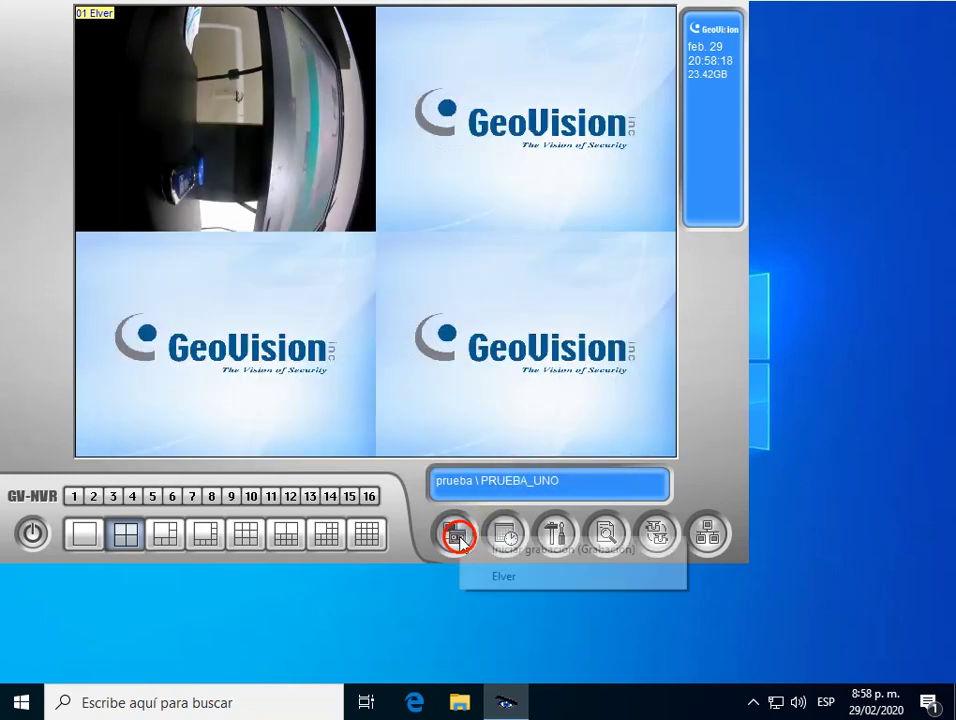
left_click(500, 551)
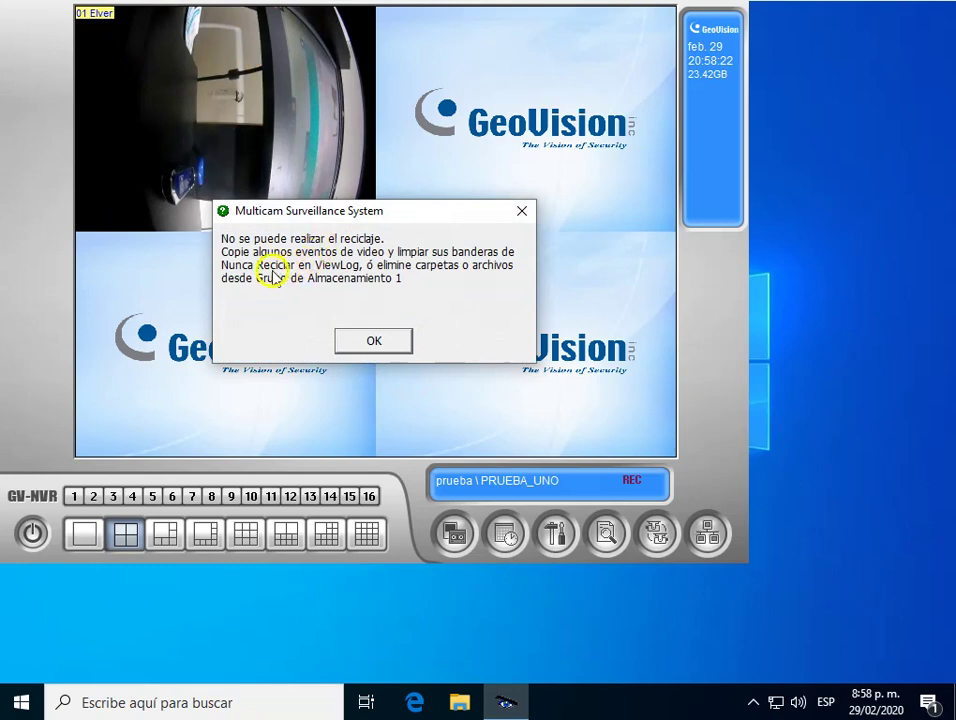
Dismiss the 'No se puede realizar el reciclaje' warning.
left_click(374, 339)
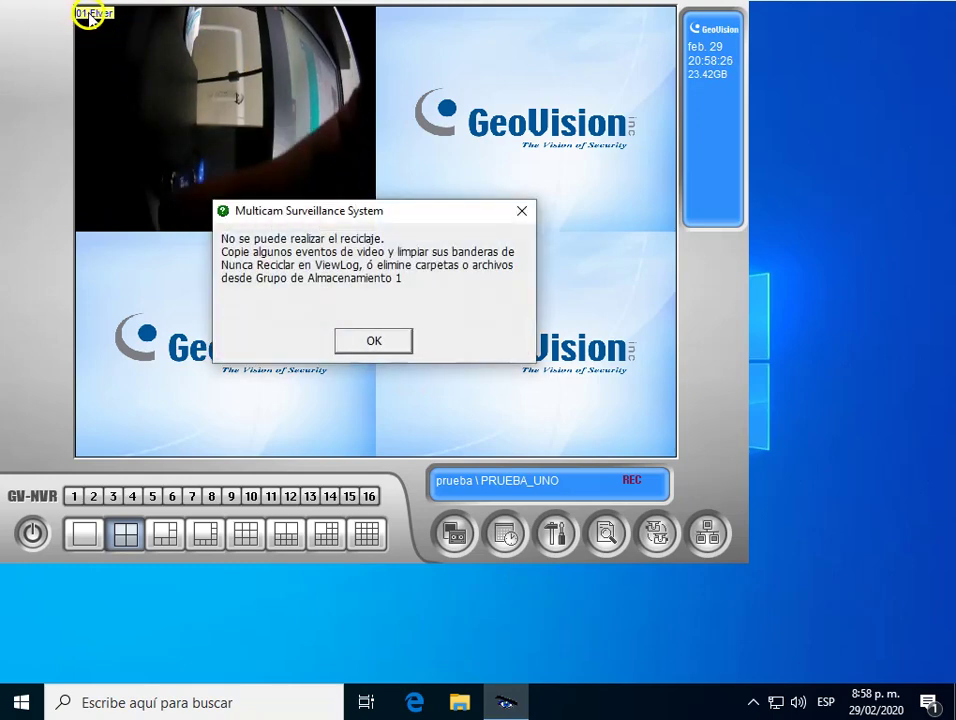
left_click(378, 340)
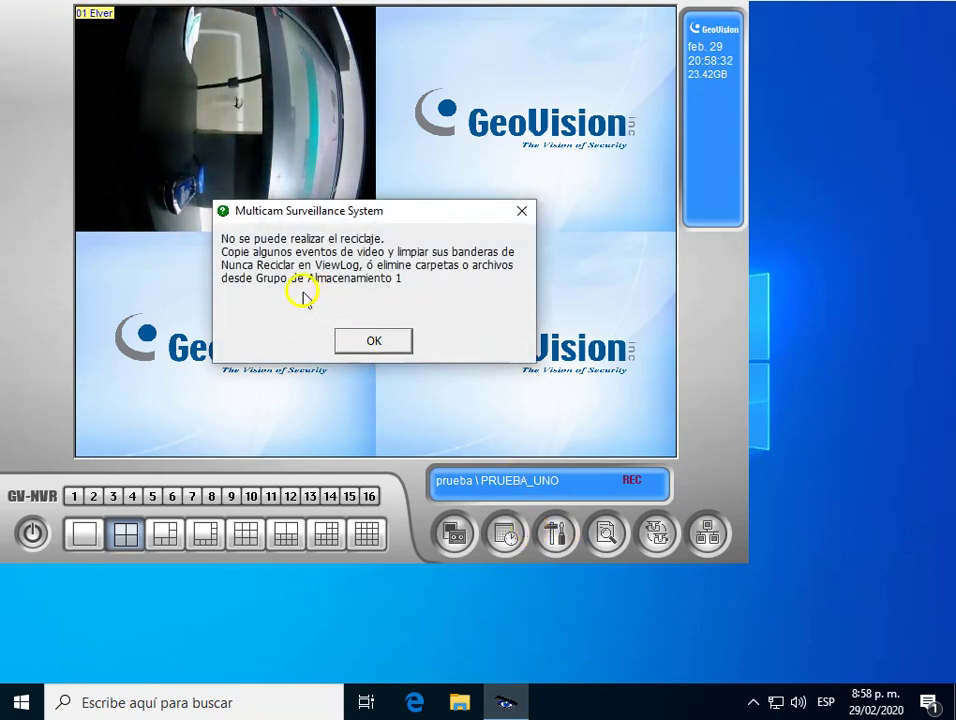
left_click(384, 338)
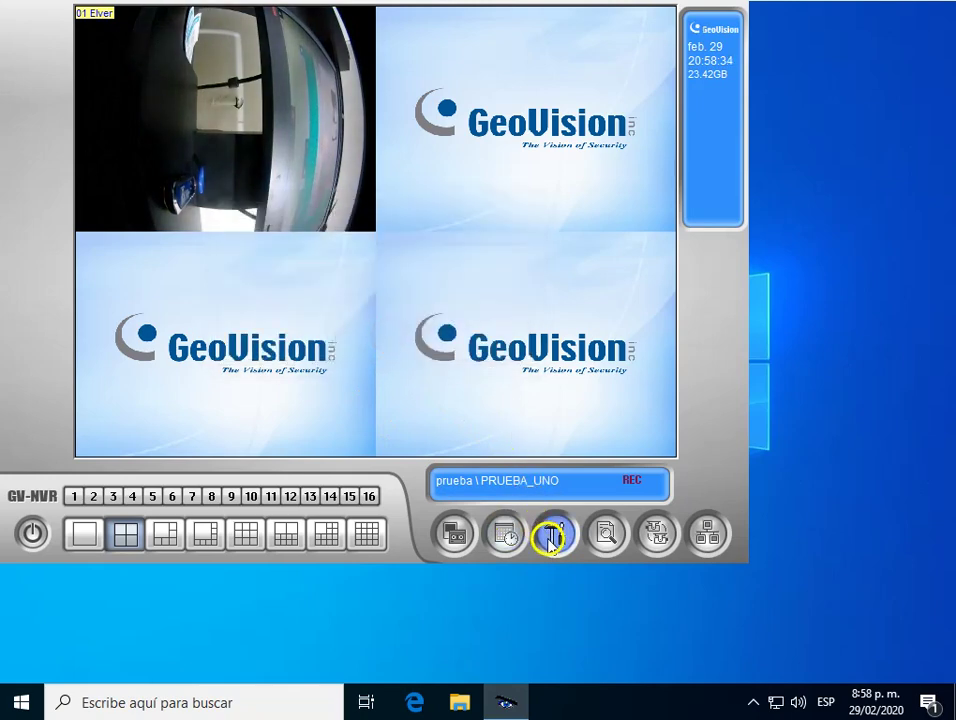
Close Configuración general without changes and stop all recording with Parar toda grabación.
left_click(551, 534)
left_click(604, 551)
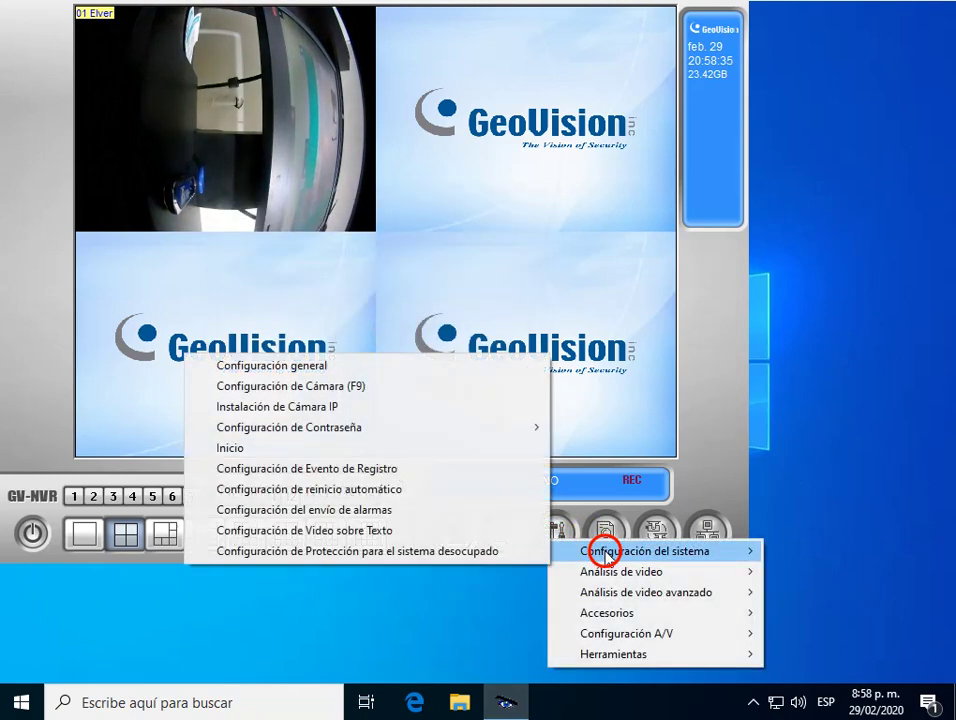
left_click(291, 367)
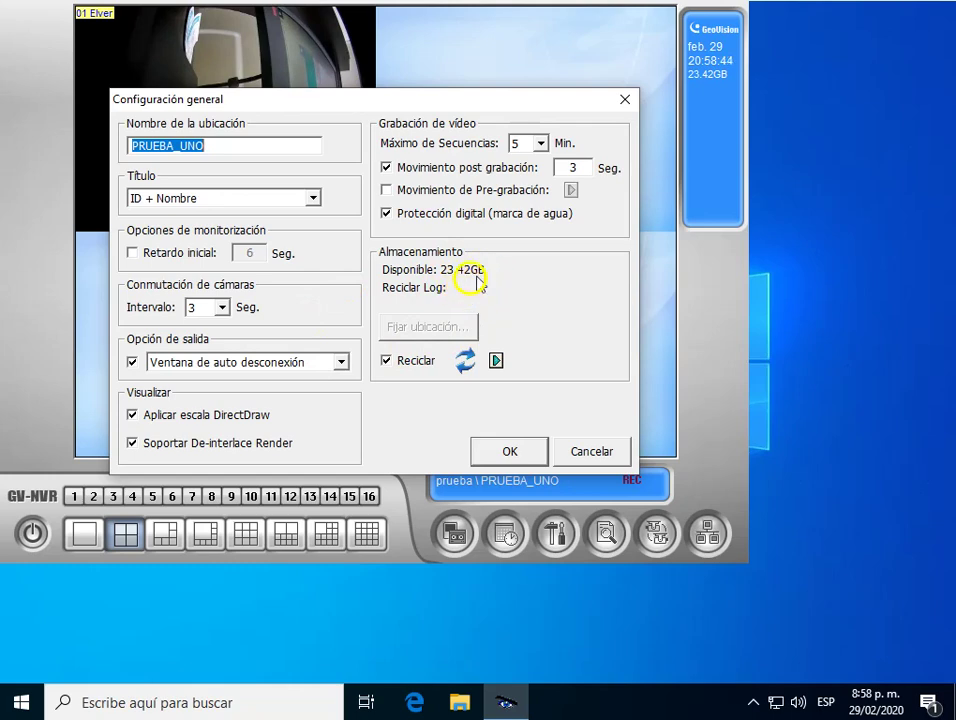
left_click(622, 100)
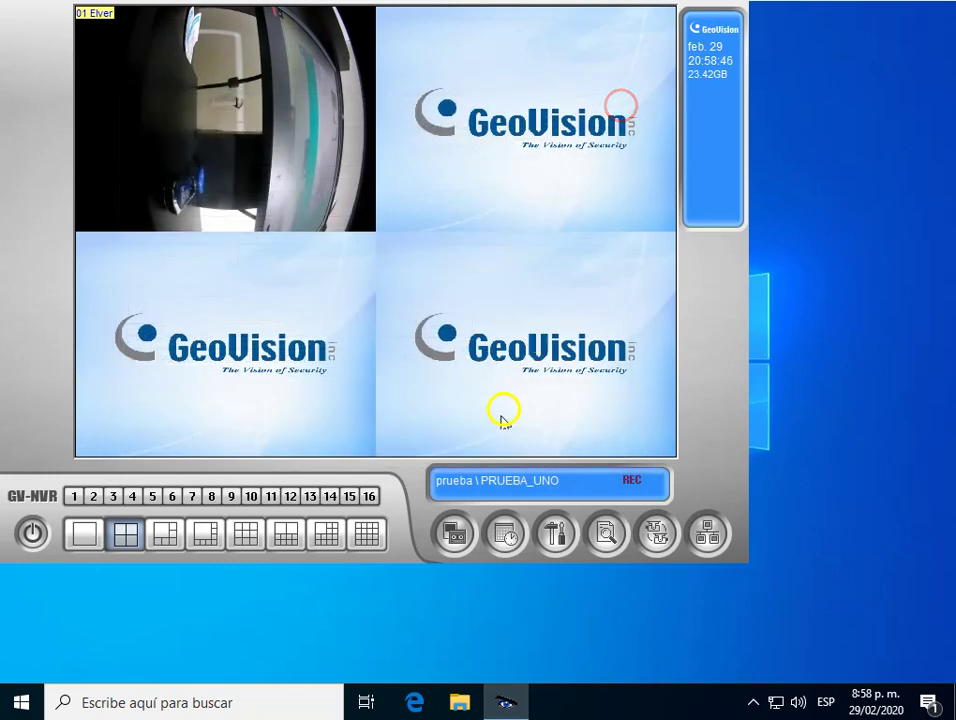
left_click(453, 531)
left_click(506, 548)
Open Configuración general > Fijar ubicación > Carpeta Grupo almacenamiento and select the C:\GV-NVR\ path.
left_click(551, 536)
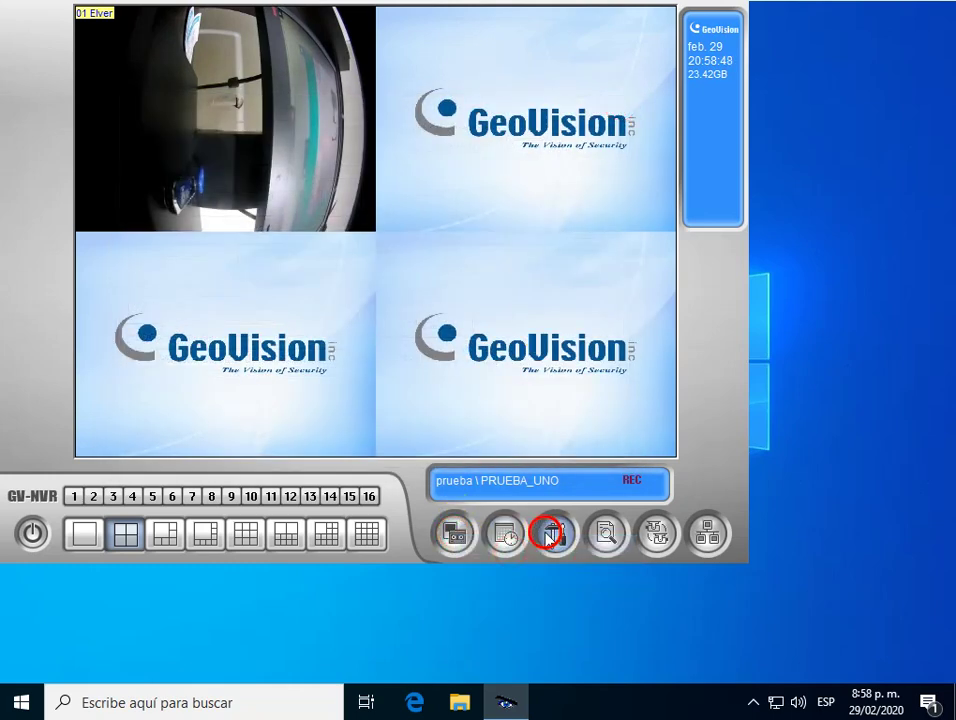
left_click(588, 546)
left_click(309, 358)
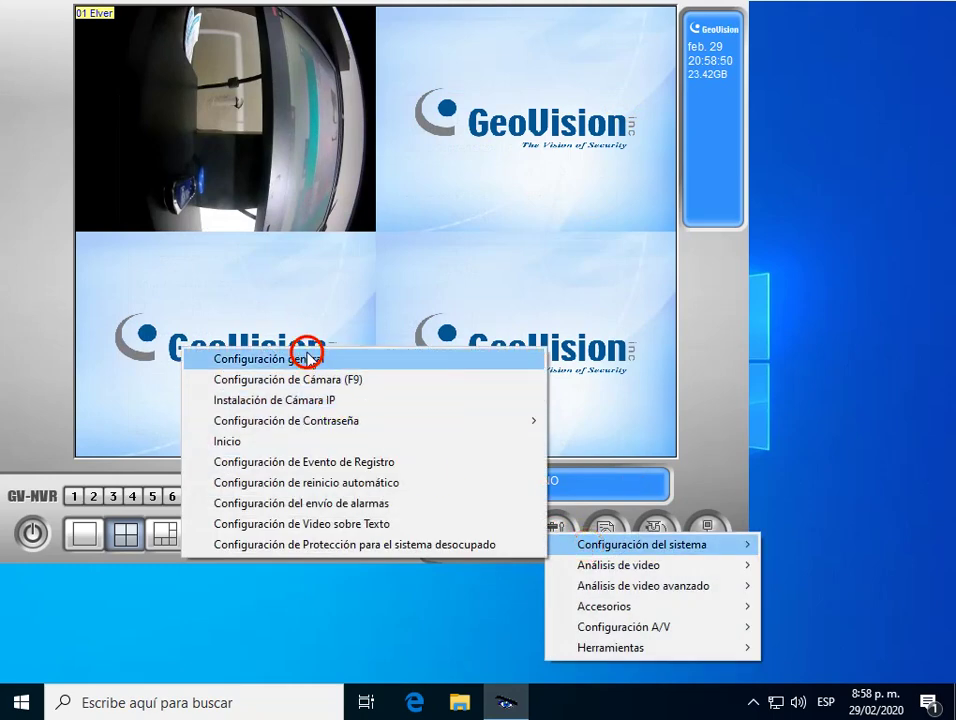
left_click(436, 326)
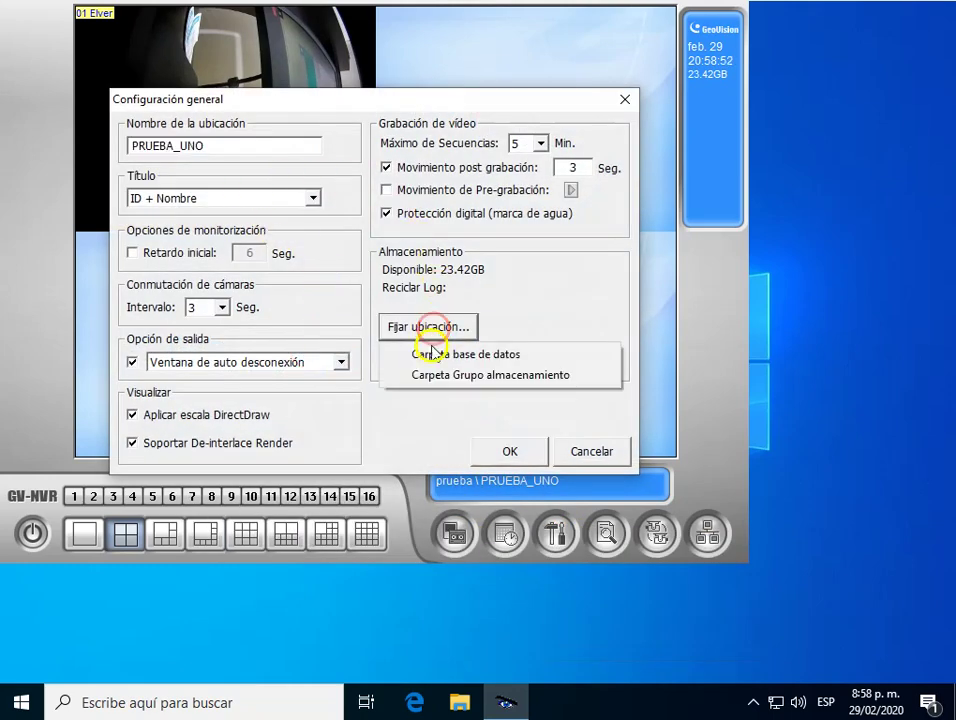
left_click(448, 380)
left_click(240, 310)
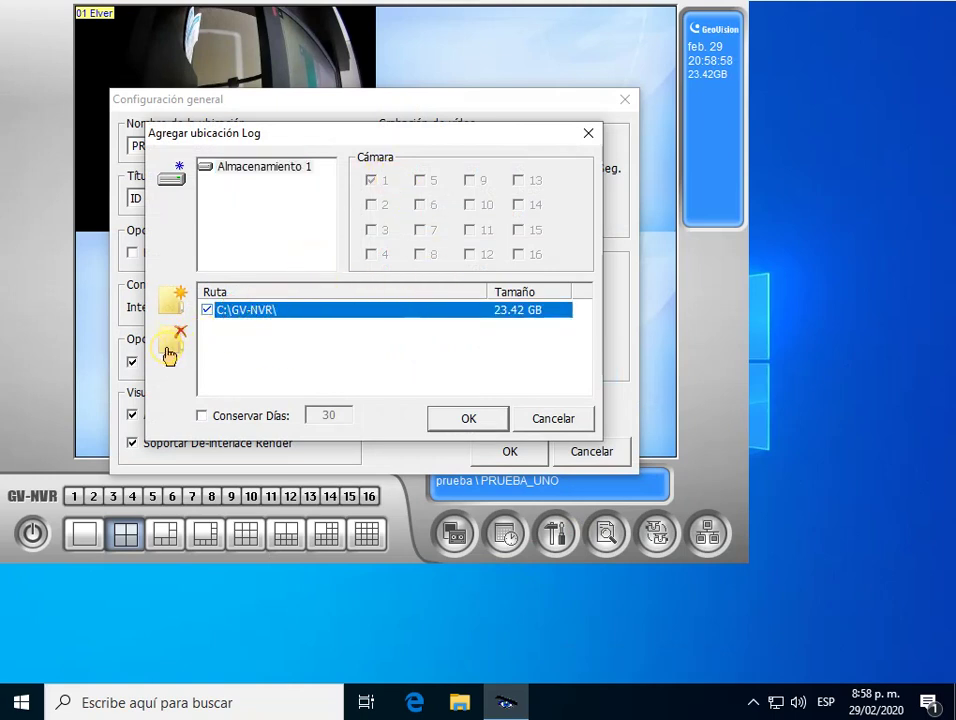
Create a VIDEO folder on Disco local (C:), close Explorer, and remove the C:\GV-NVR\ storage path.
left_click(457, 702)
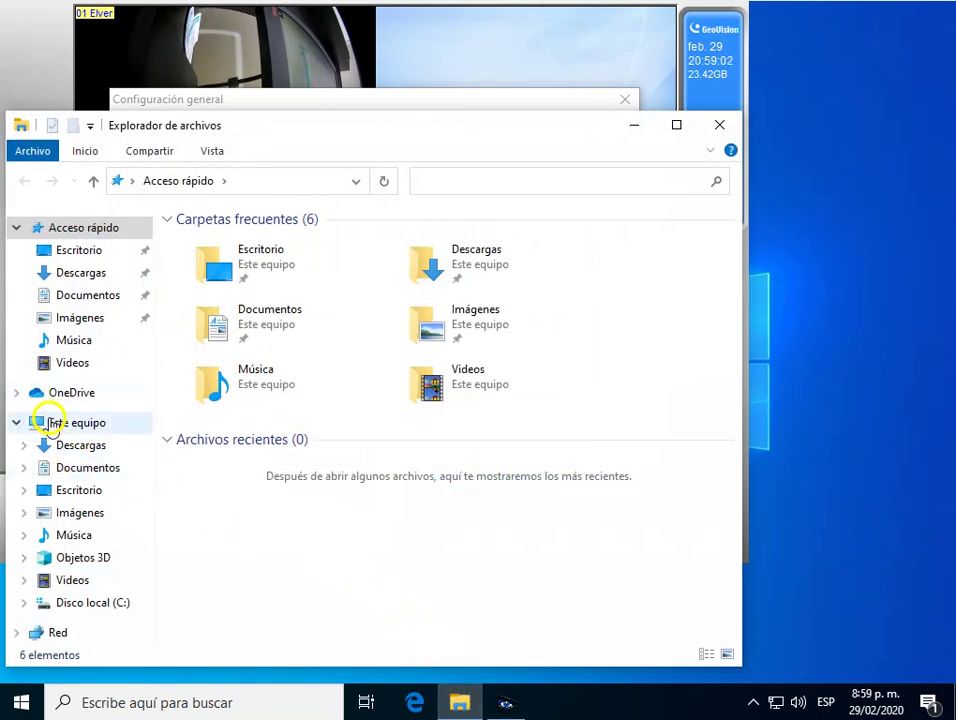
left_click(52, 421)
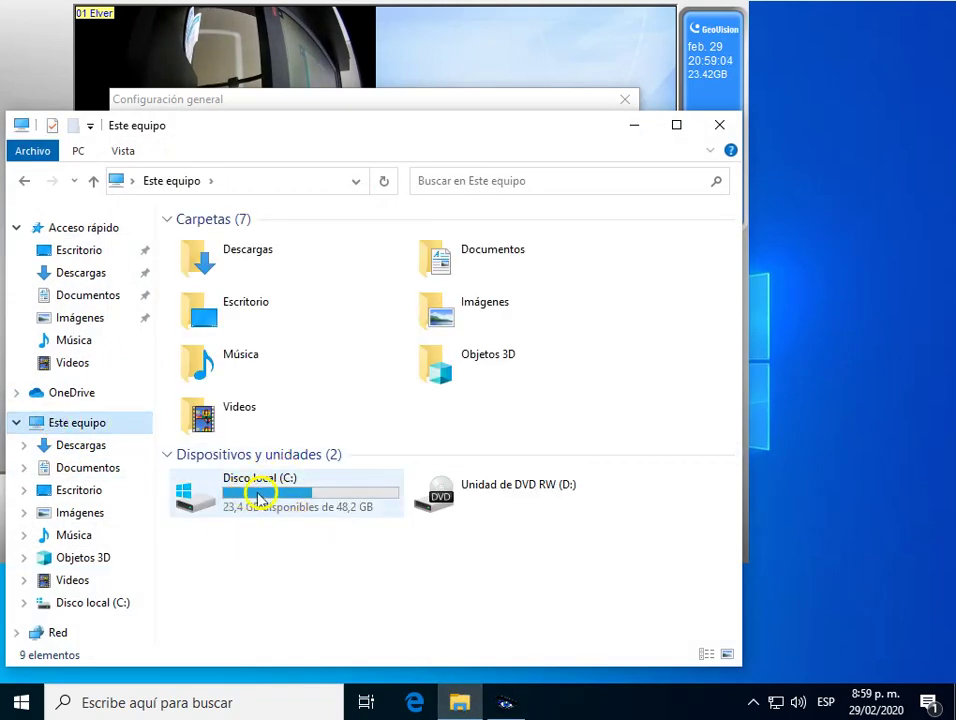
double_click(292, 492)
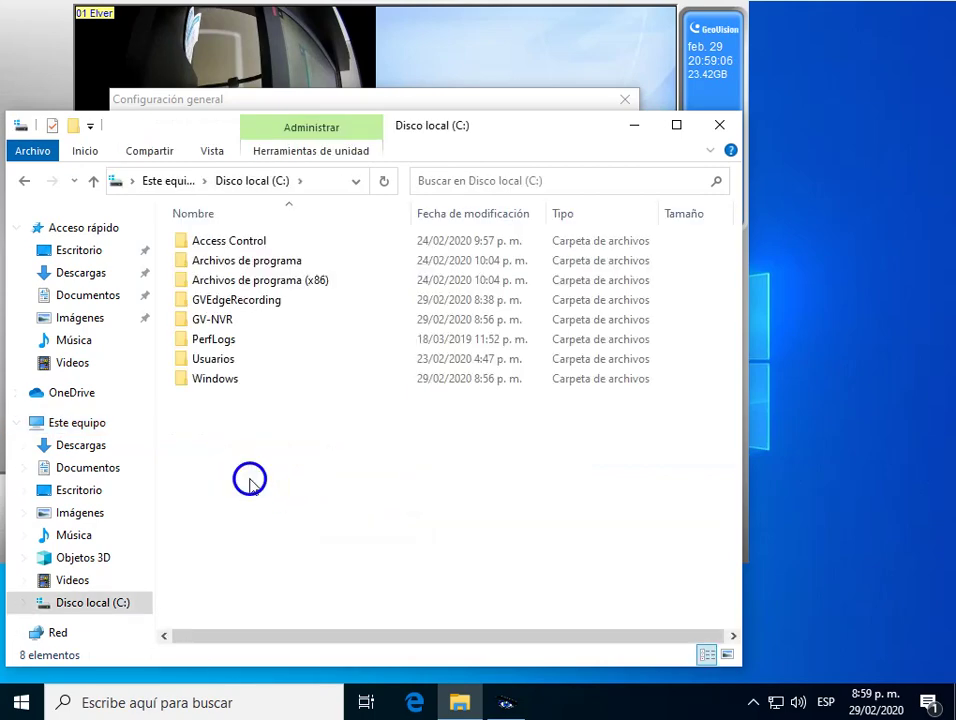
right_click(250, 482)
left_click(320, 437)
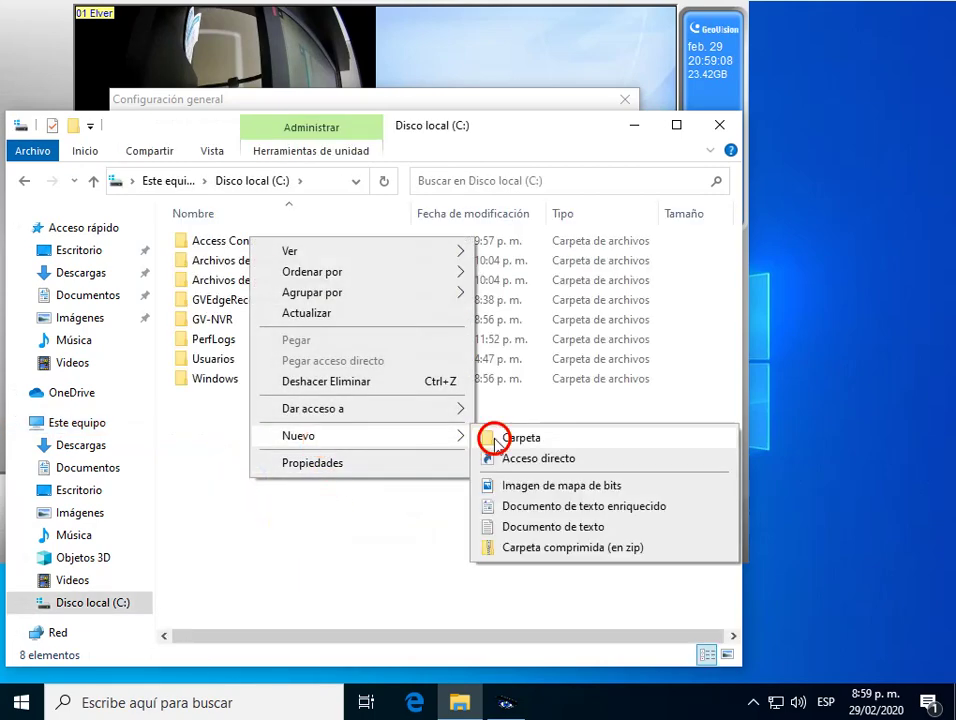
left_click(510, 438)
type("VIDEO")
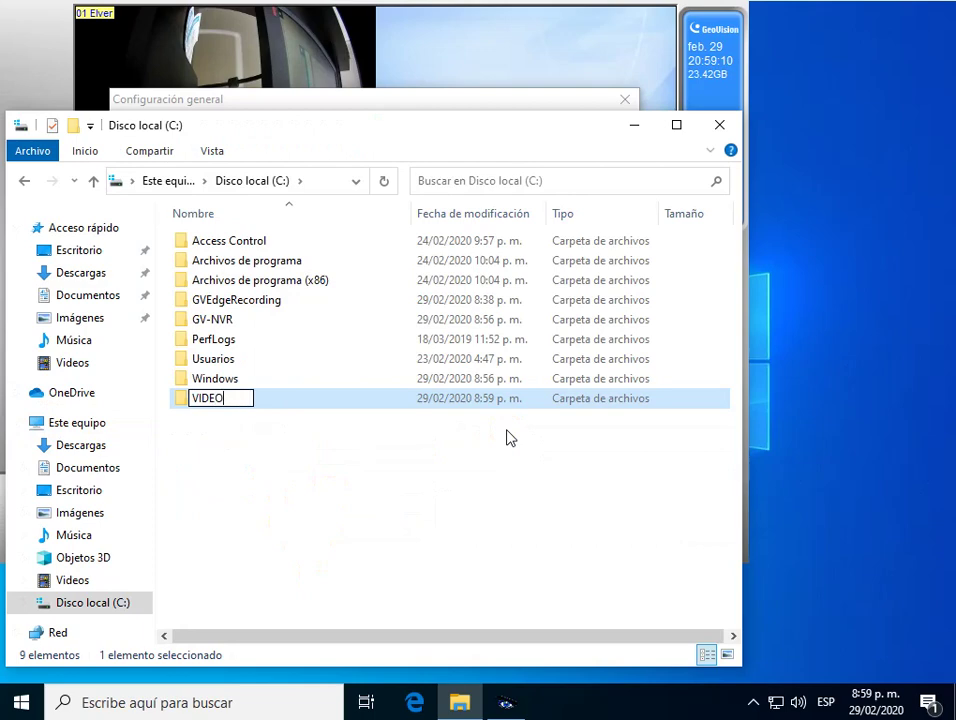
left_click(500, 493)
left_click(718, 125)
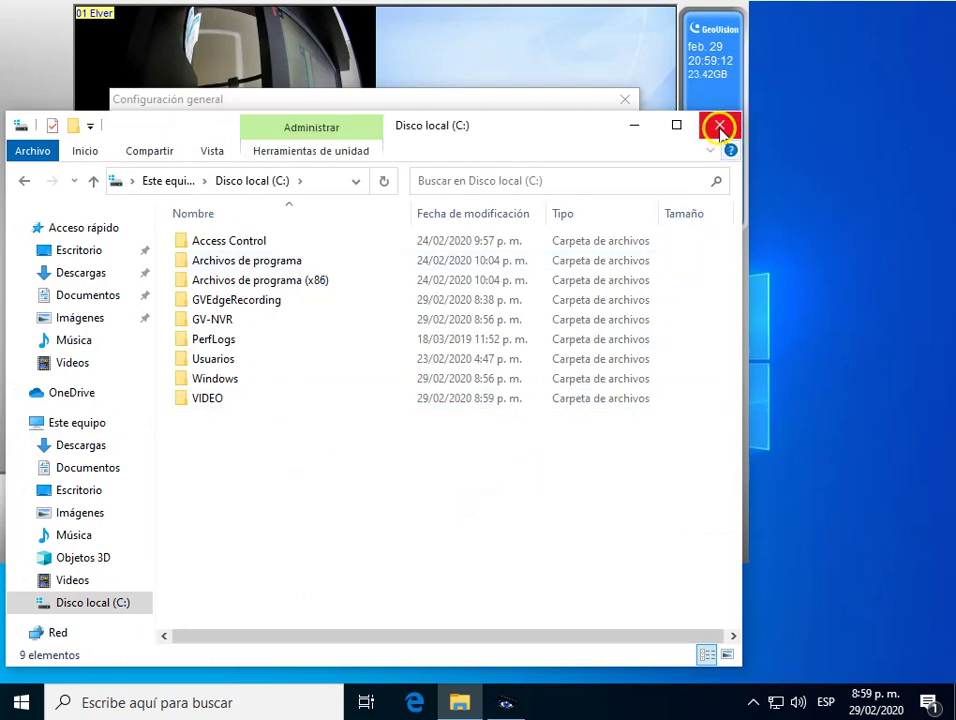
left_click(175, 336)
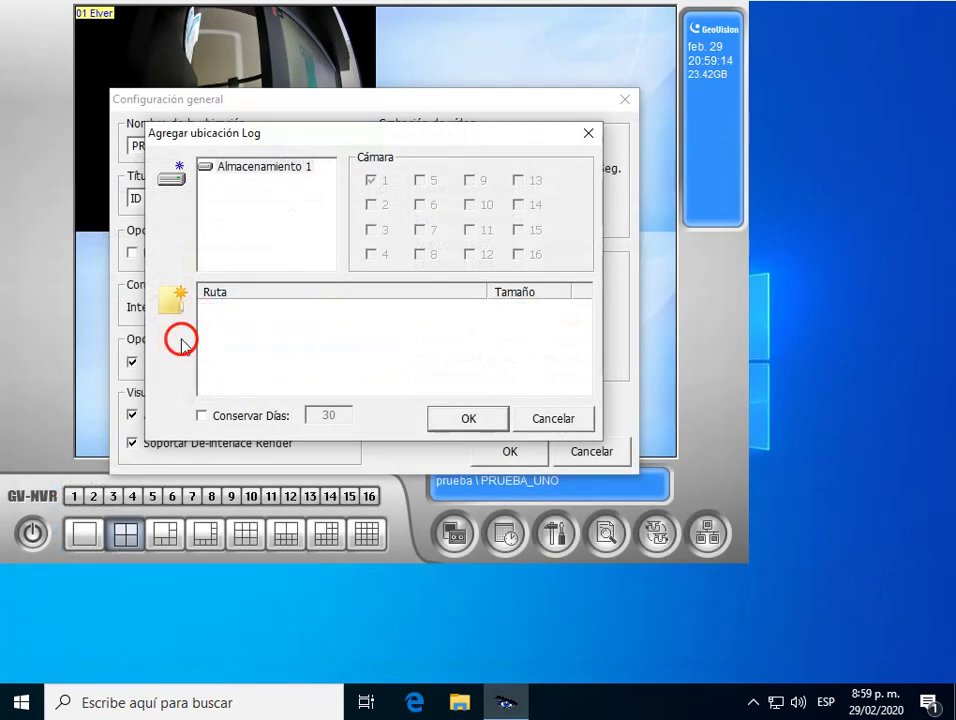
Point storage group Almacenamiento 1 at C:\VIDEO\ instead of C:\GV-NVR\ and save the general settings.
left_click(179, 304)
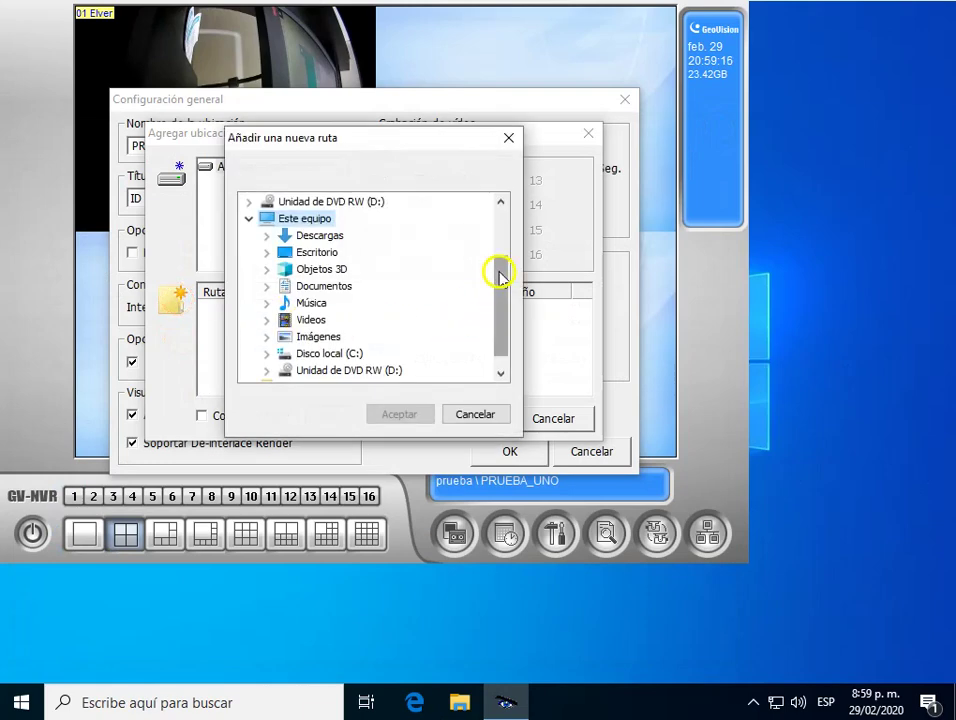
left_click_drag(497, 273, 501, 310)
left_click(267, 336)
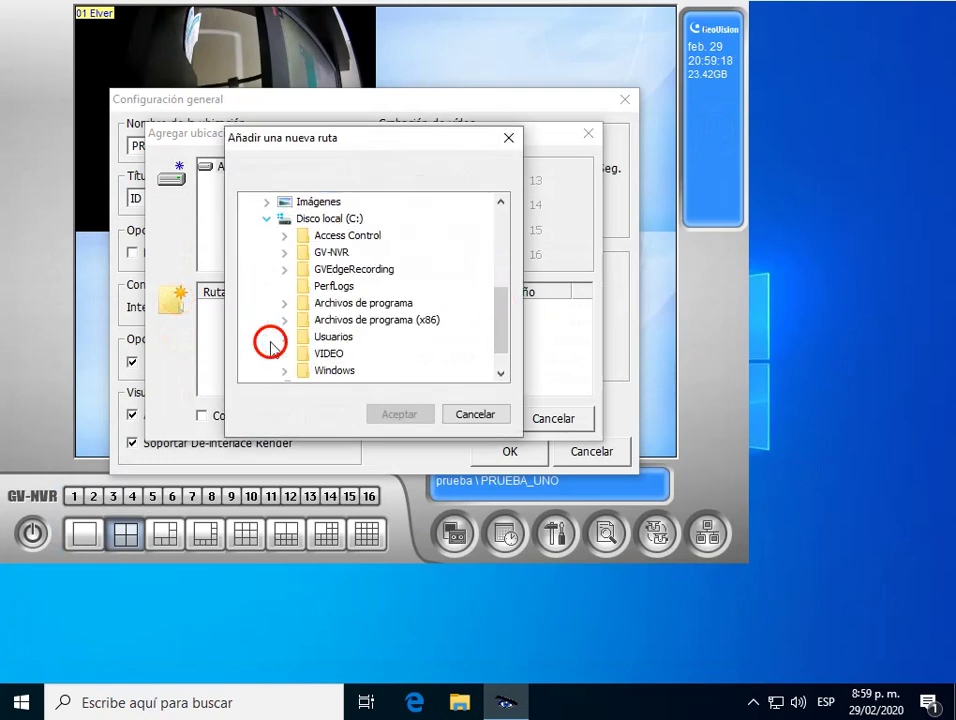
left_click(341, 355)
left_click(392, 413)
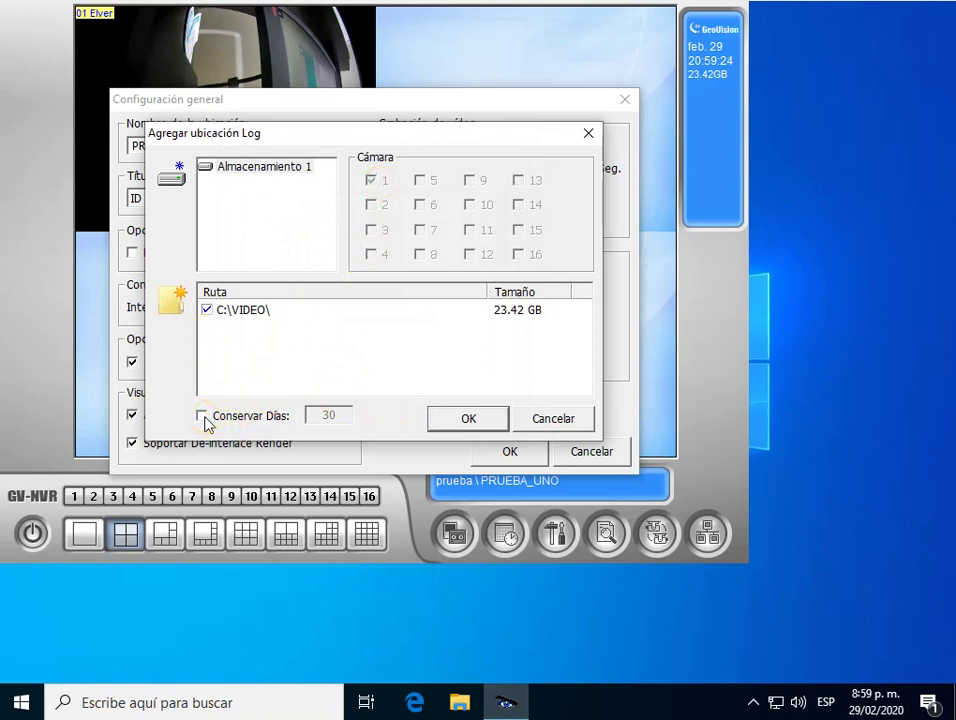
left_click(467, 420)
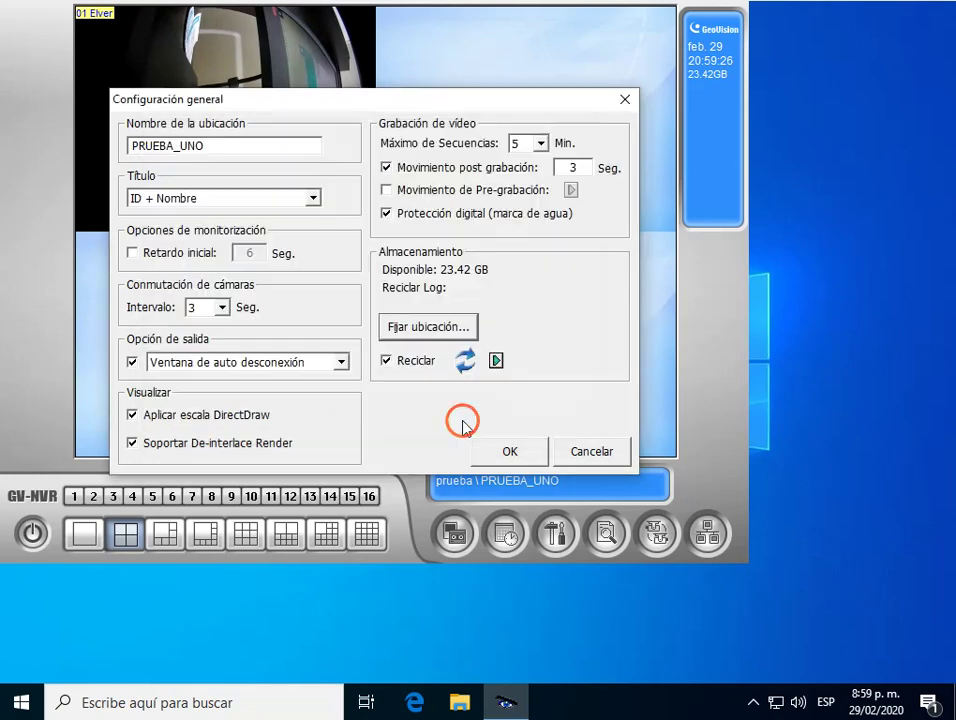
left_click(508, 448)
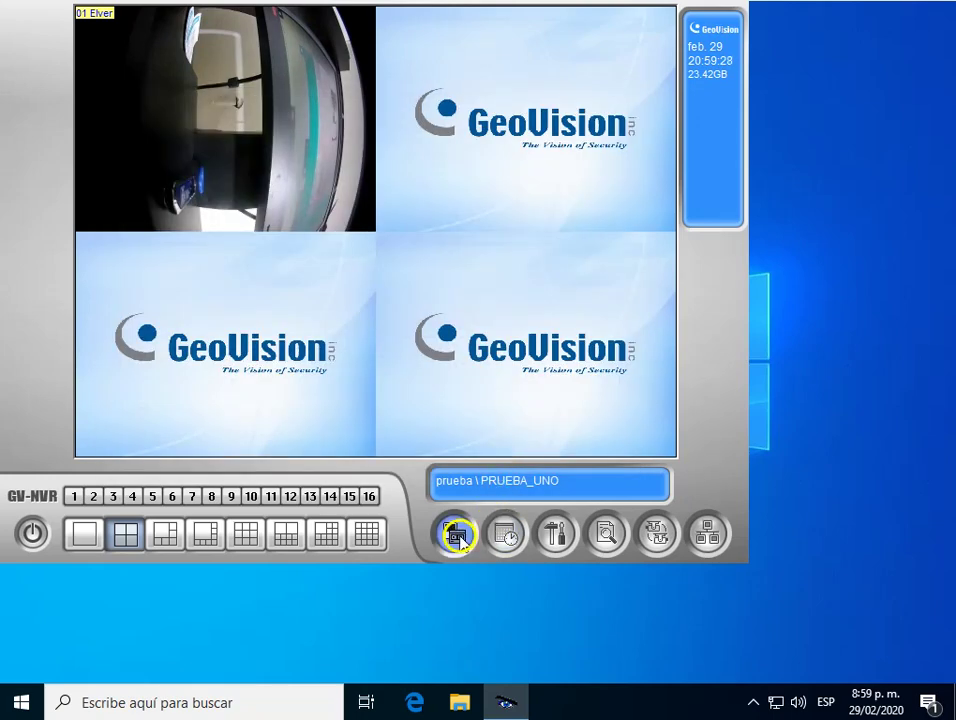
Resume recording on camera 1 and dismiss the reappearing storage-recycling warning.
left_click(455, 531)
left_click(495, 573)
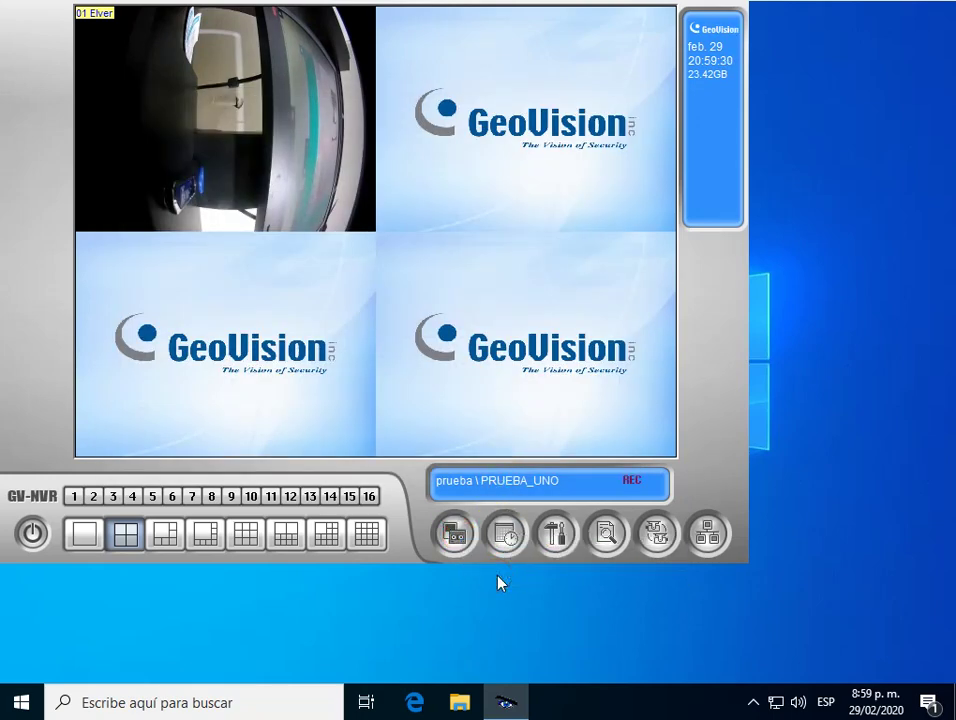
left_click(466, 535)
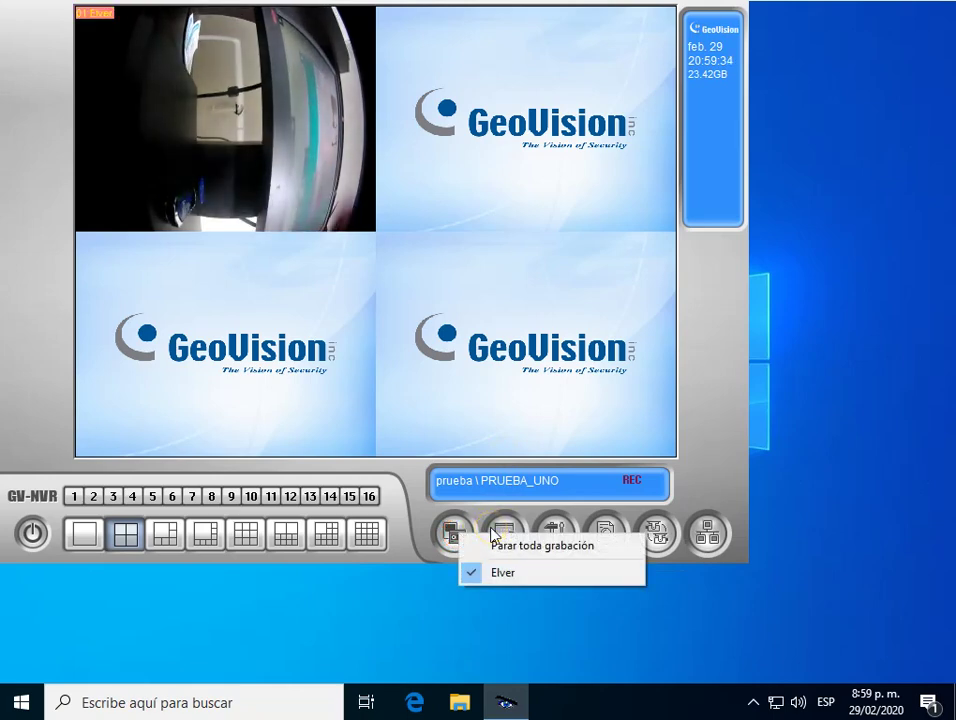
left_click(493, 545)
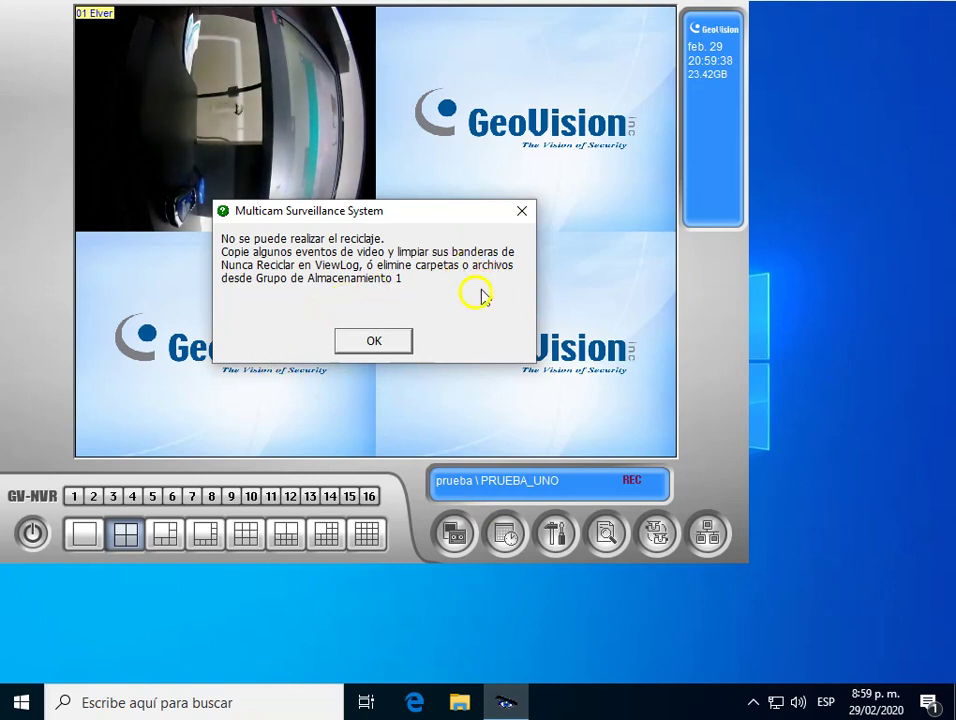
key("Return")
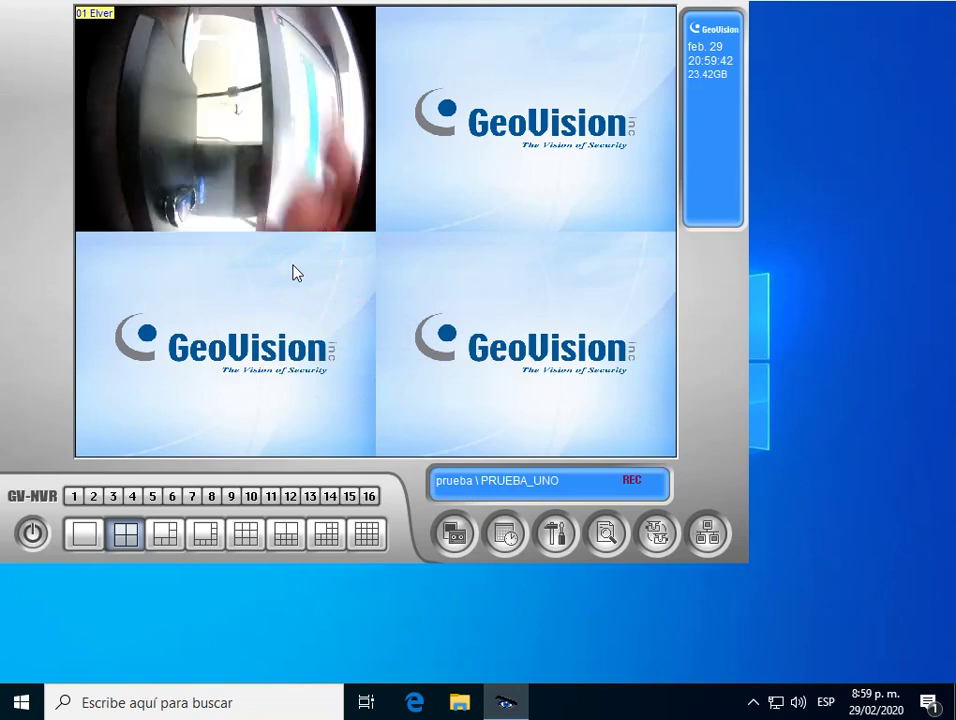
left_click(191, 192)
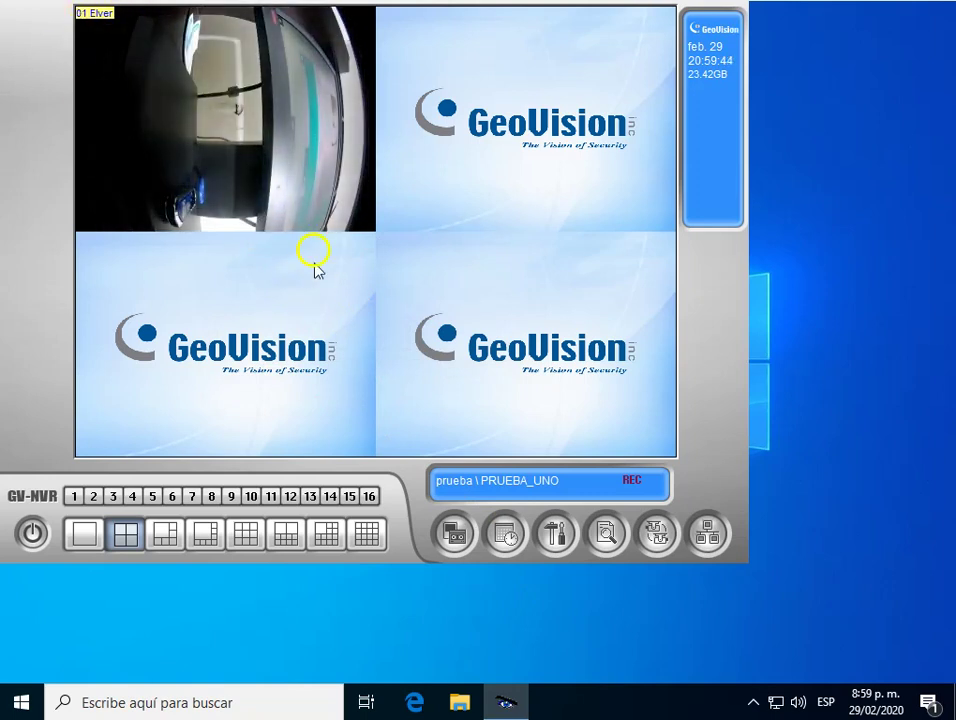
left_click(553, 540)
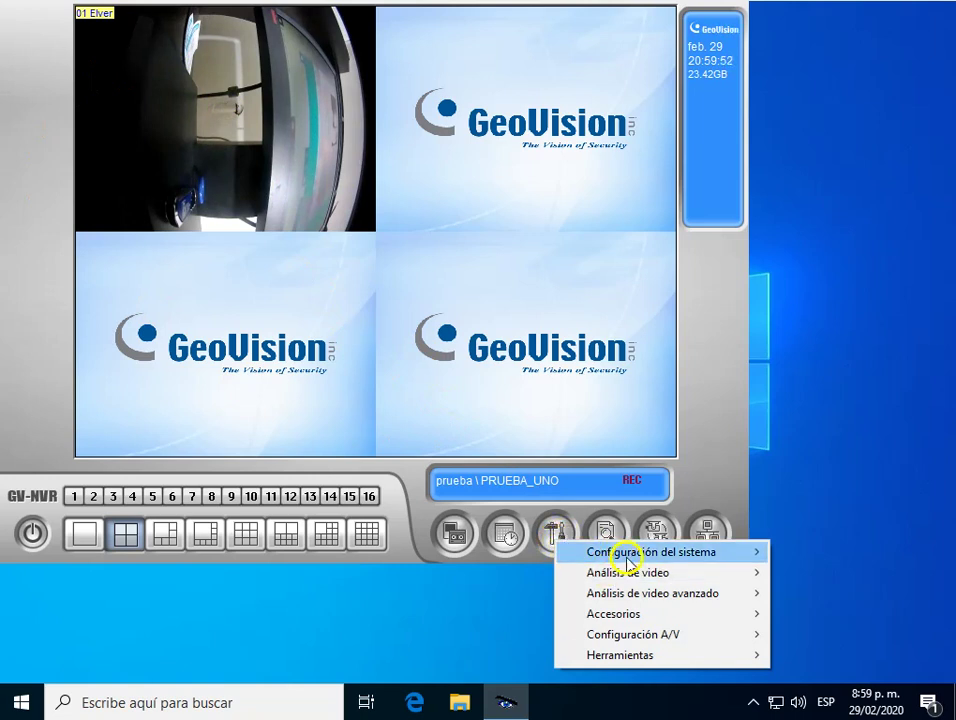
Go to Configuración del sistema > Configuración de Contraseña > Editar Cuenta Local to see the prueba account.
mouse_move(655, 558)
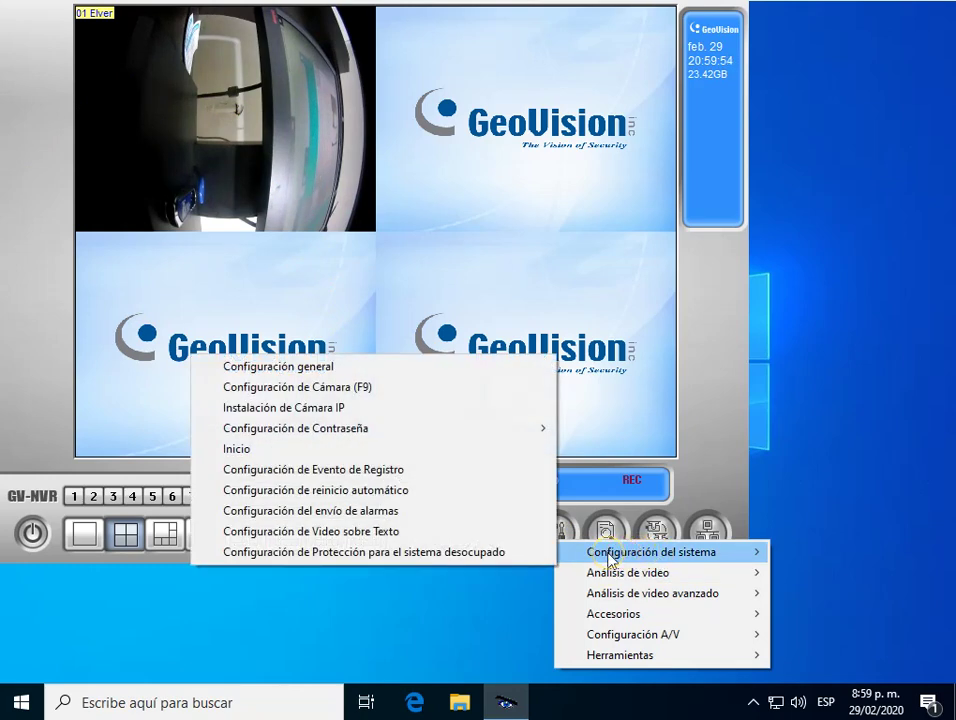
left_click(692, 478)
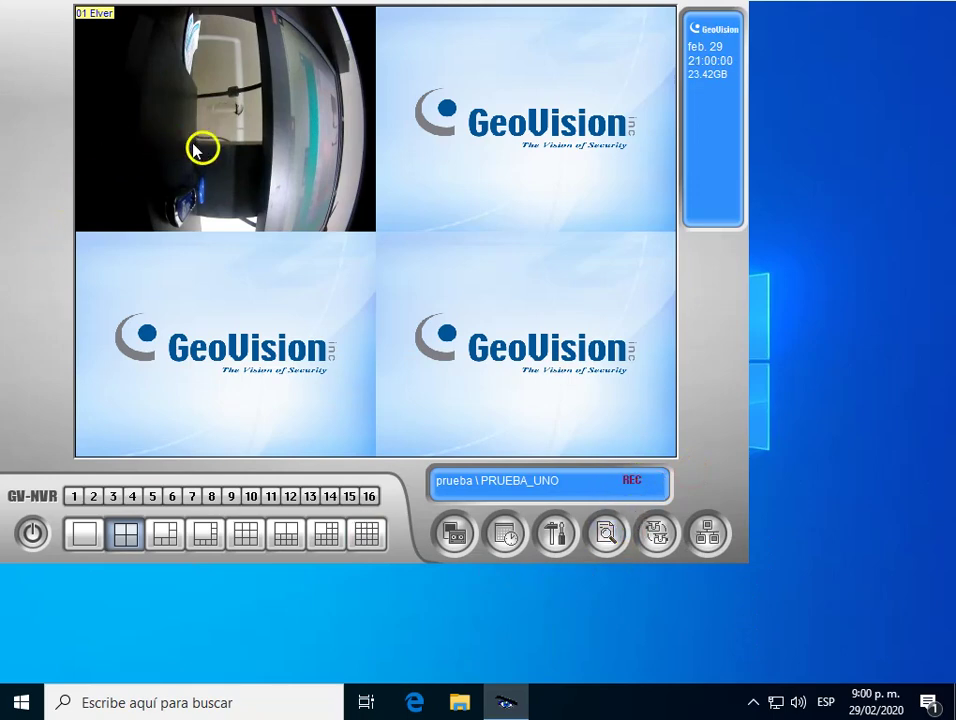
left_click(555, 536)
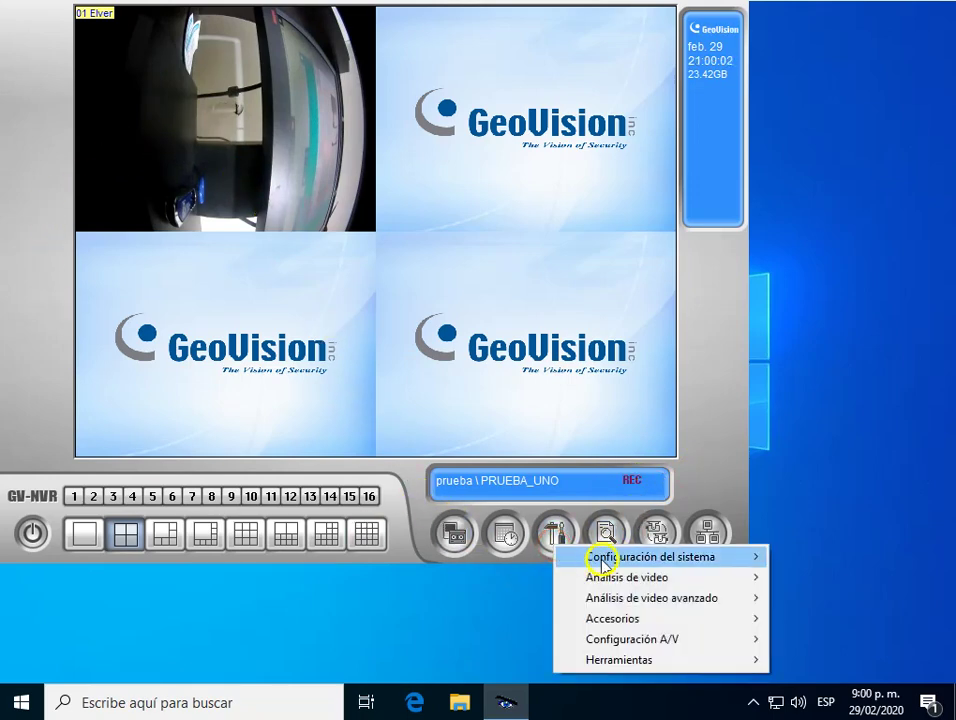
left_click(608, 558)
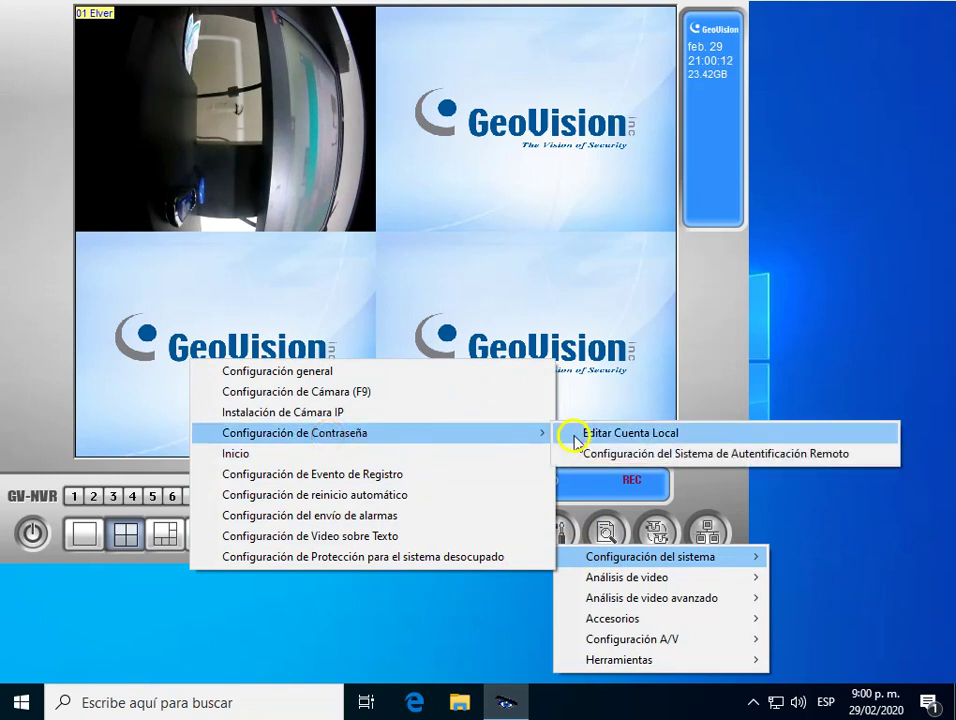
left_click(660, 437)
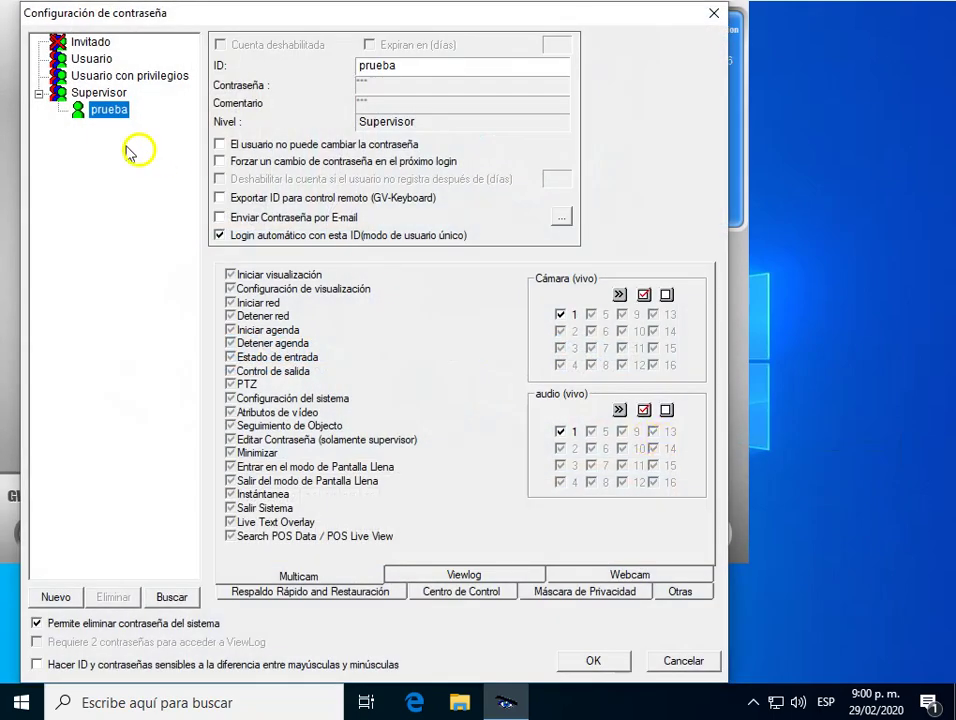
Select the prueba supervisor account, then start a new account with Nuevo.
left_click(85, 111)
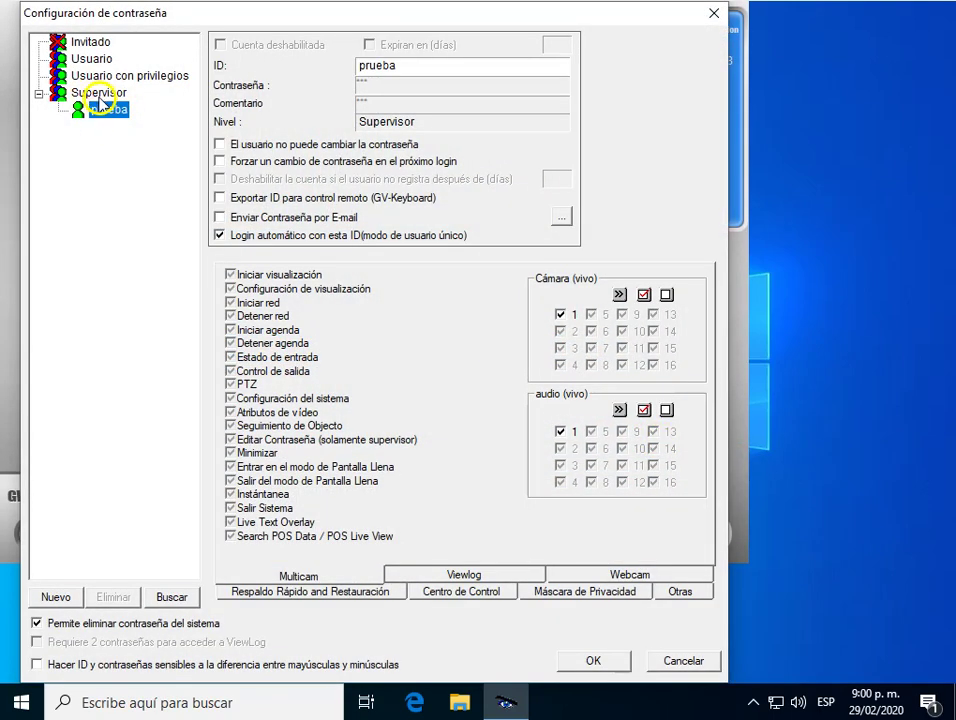
left_click(100, 113)
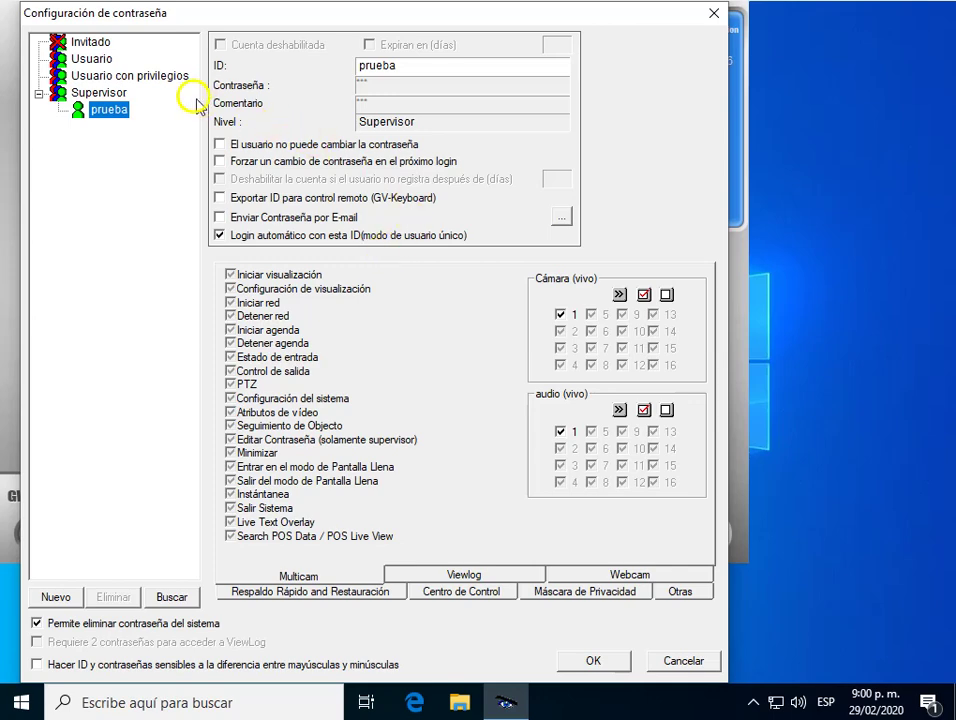
left_click(57, 598)
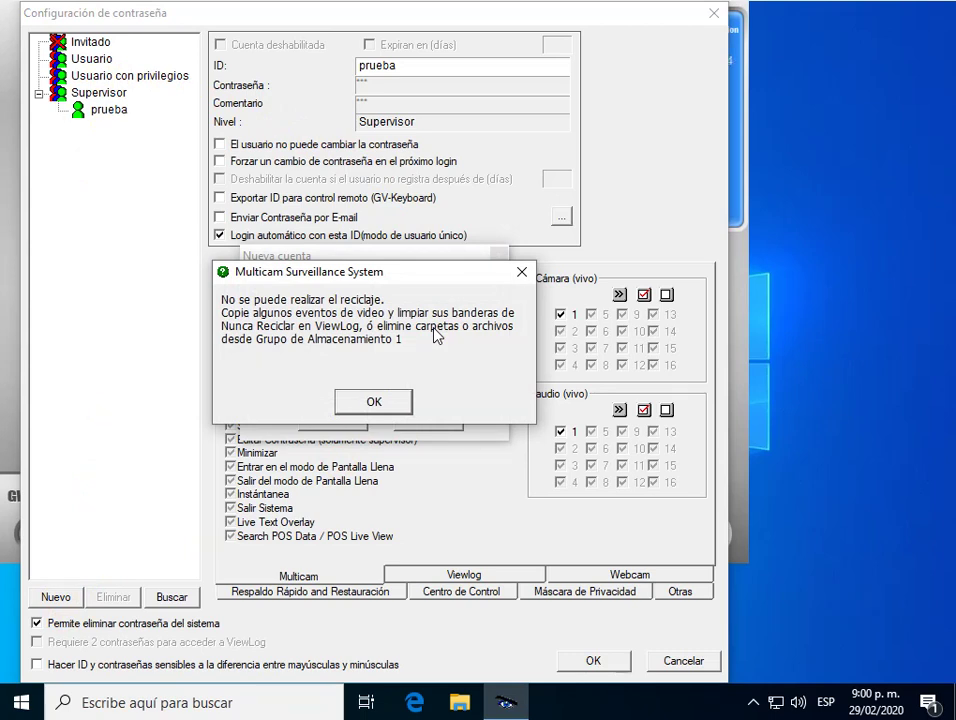
Create a Usuario-level account with ID 123 and its password, then select it in the tree.
key("Return")
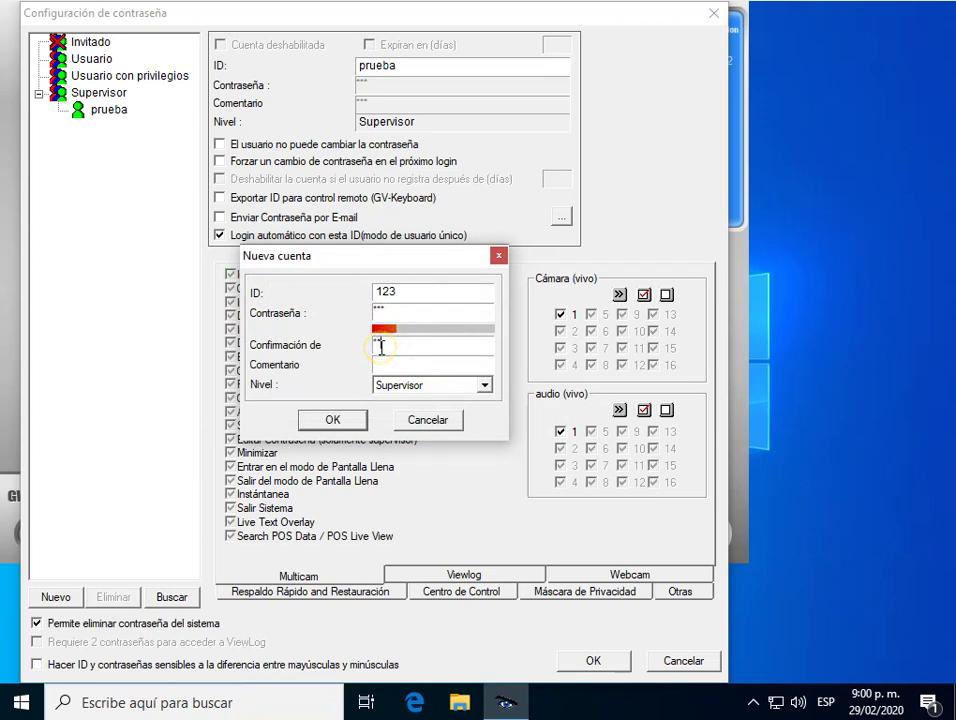
left_click(483, 385)
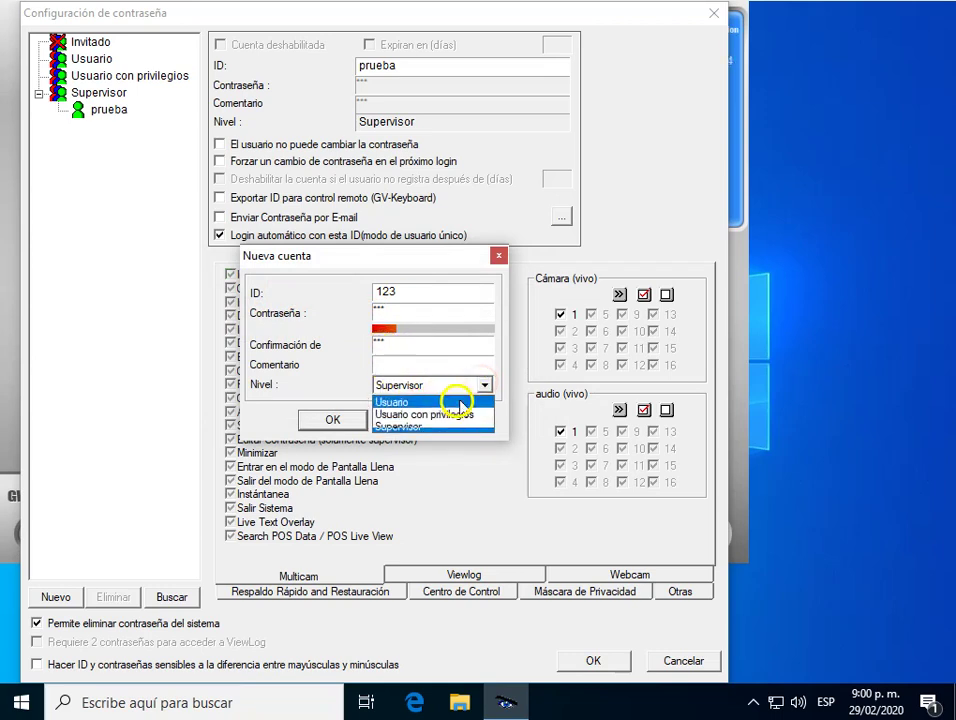
left_click(427, 404)
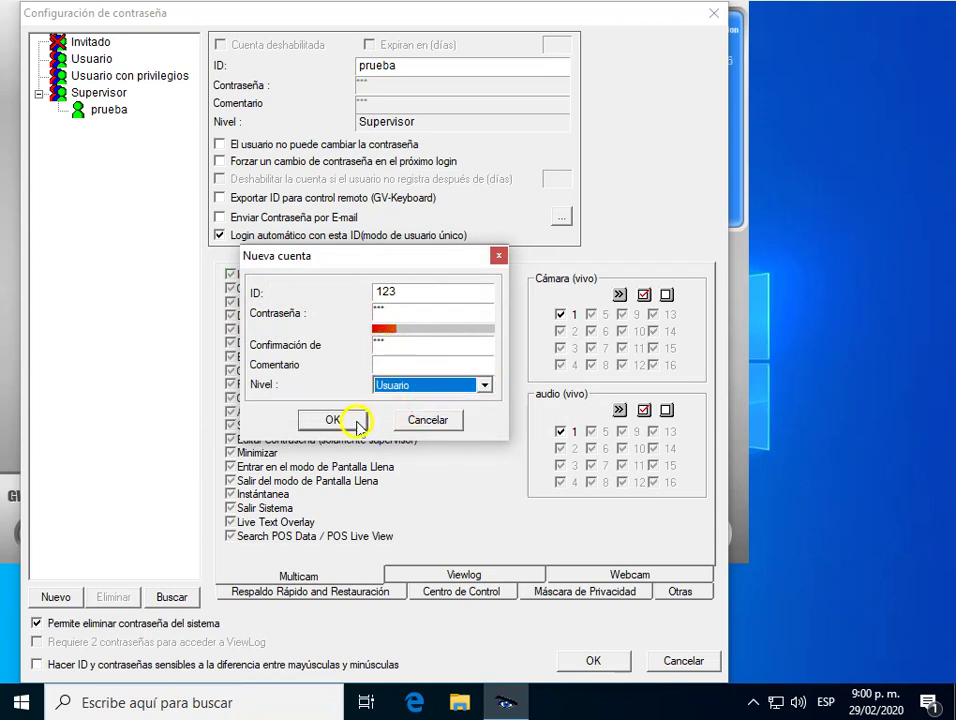
left_click(333, 420)
left_click(84, 80)
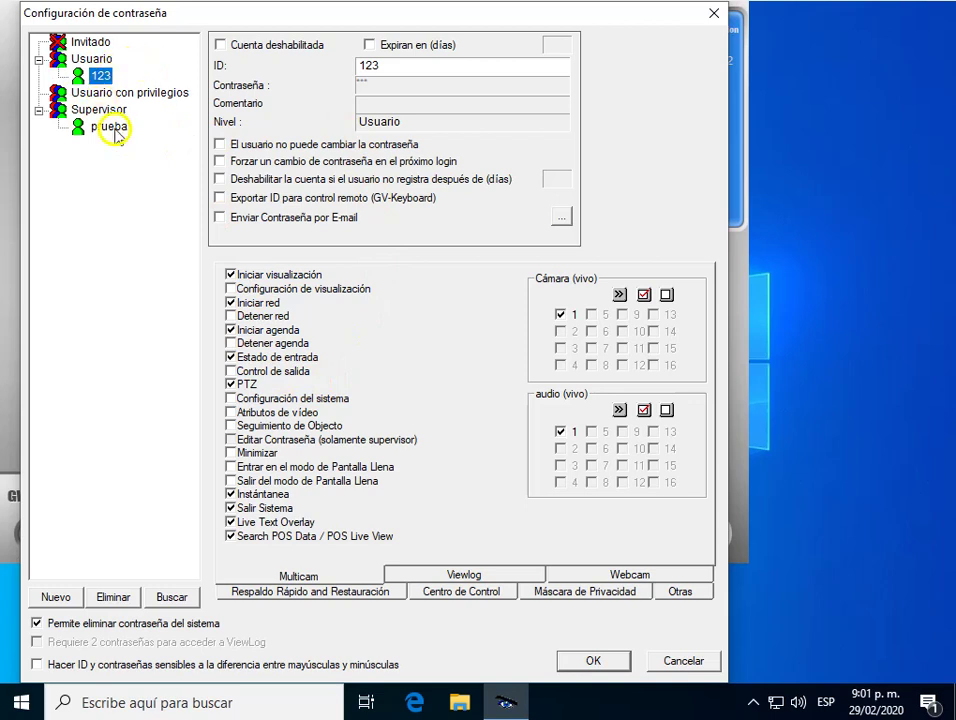
Browse prueba's Multicam, Viewlog, Webcam, backup and privacy mask permission pages.
left_click(110, 127)
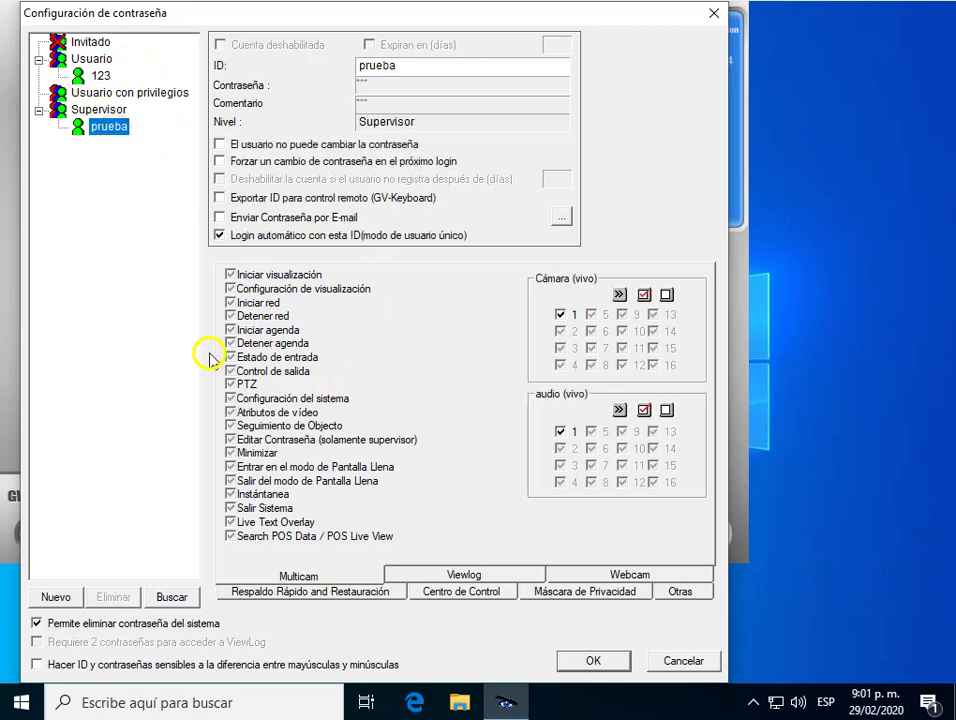
left_click(287, 578)
left_click(467, 577)
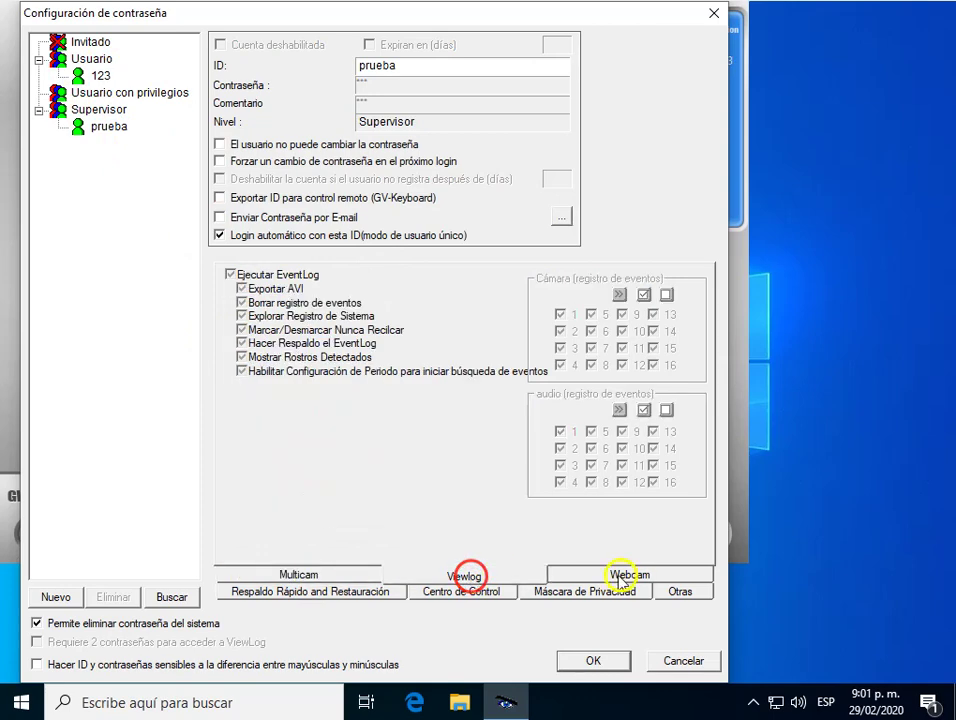
left_click(637, 578)
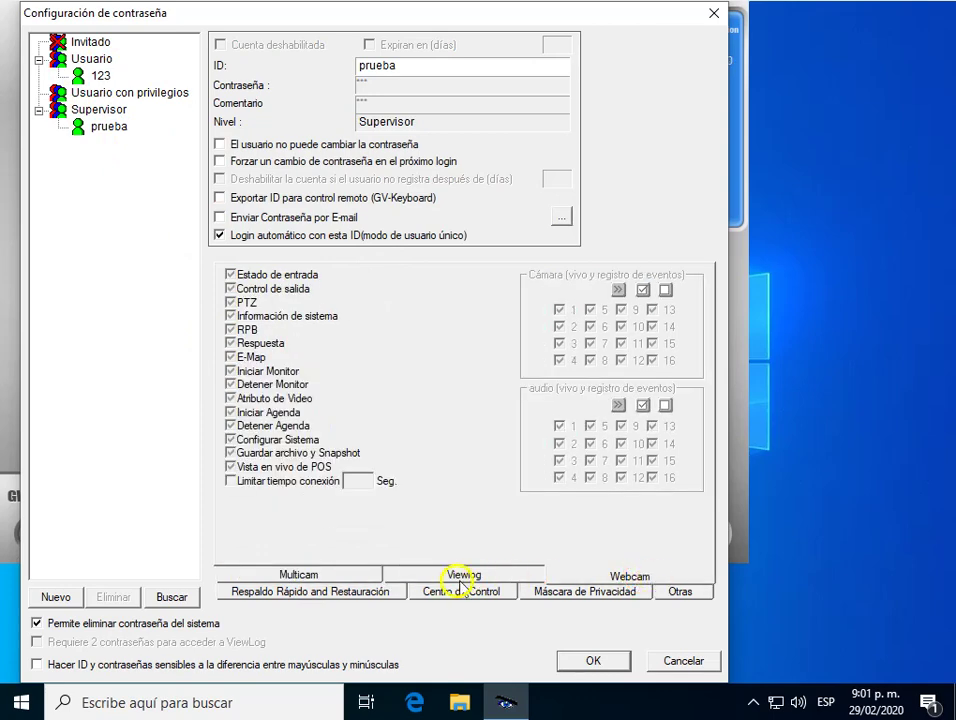
left_click(280, 586)
left_click(458, 592)
left_click(580, 592)
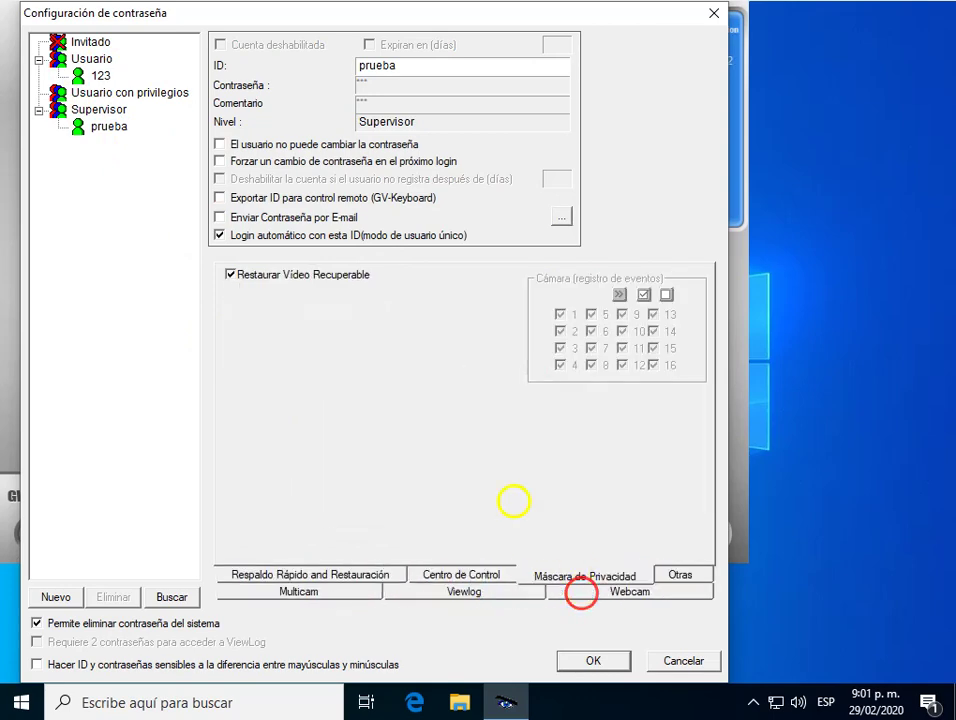
Review 123's Multicam, Centro de Control, Webcam, Otras and backup permissions, then save with OK.
left_click(101, 76)
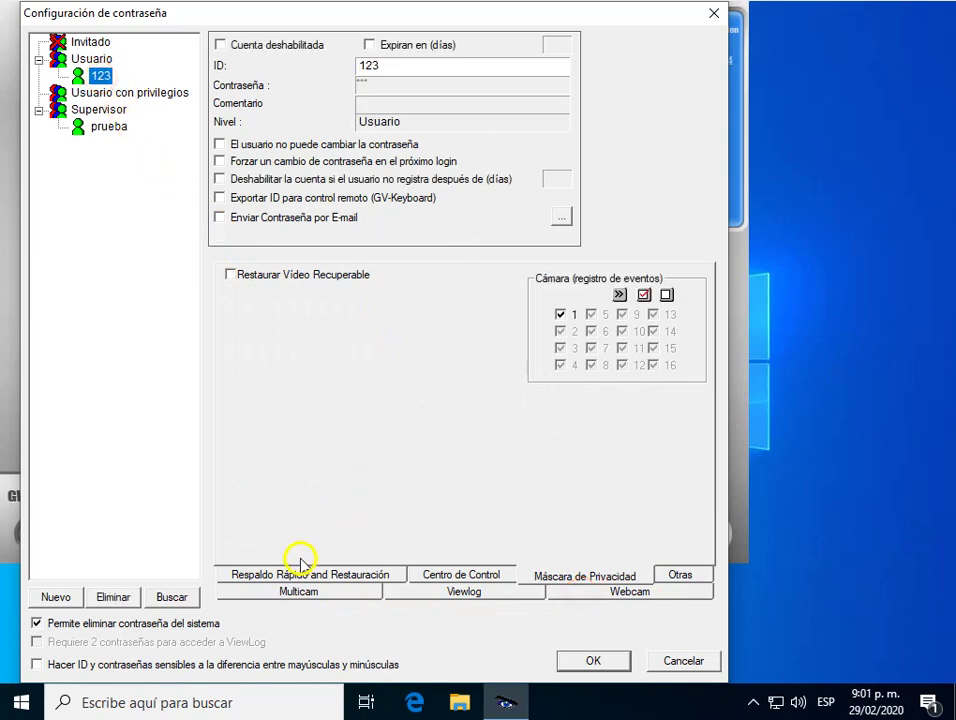
left_click(346, 596)
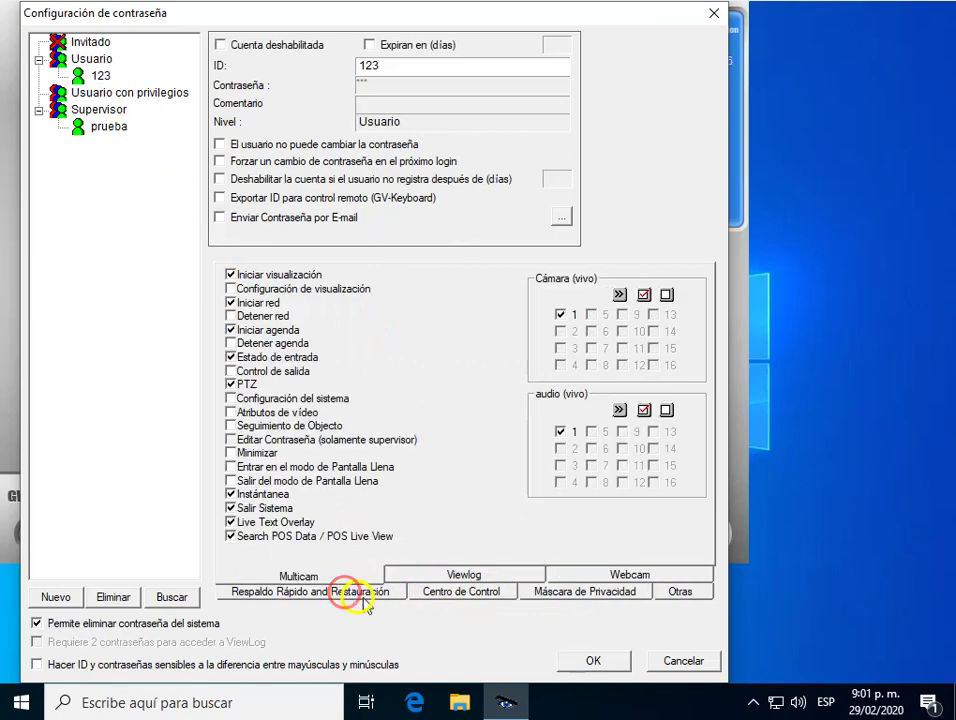
left_click(444, 596)
left_click(617, 592)
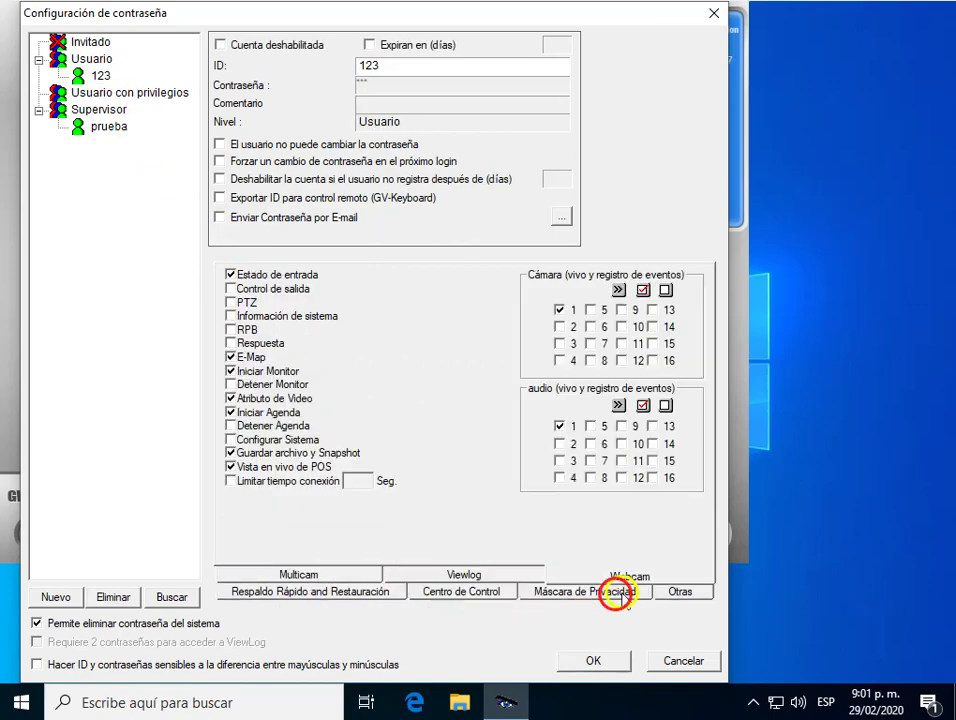
left_click(686, 592)
left_click(324, 574)
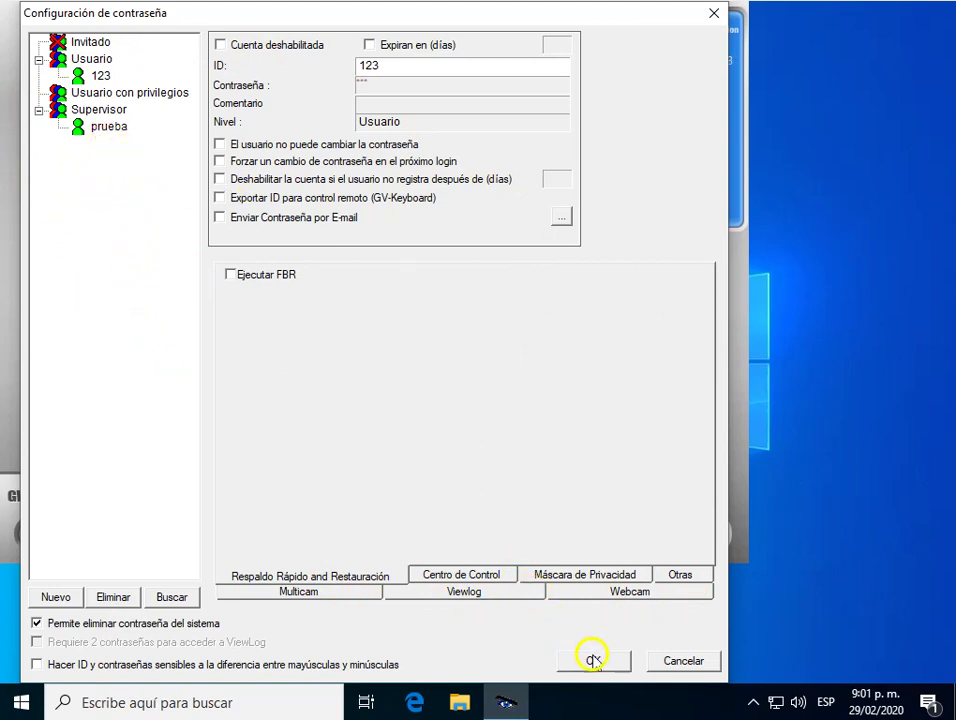
left_click(80, 76)
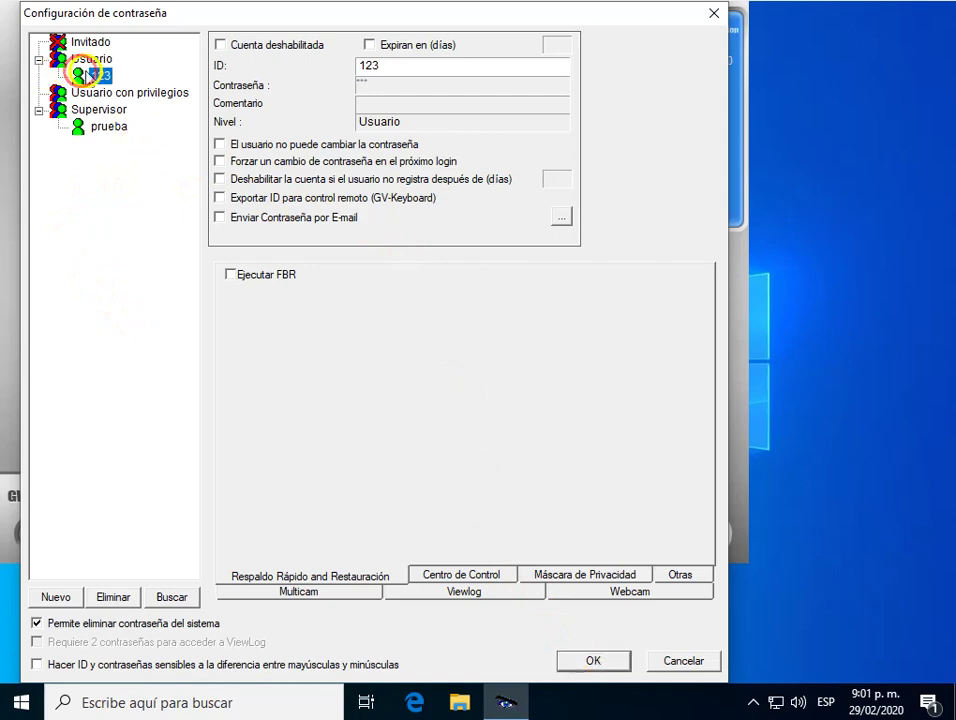
left_click(593, 662)
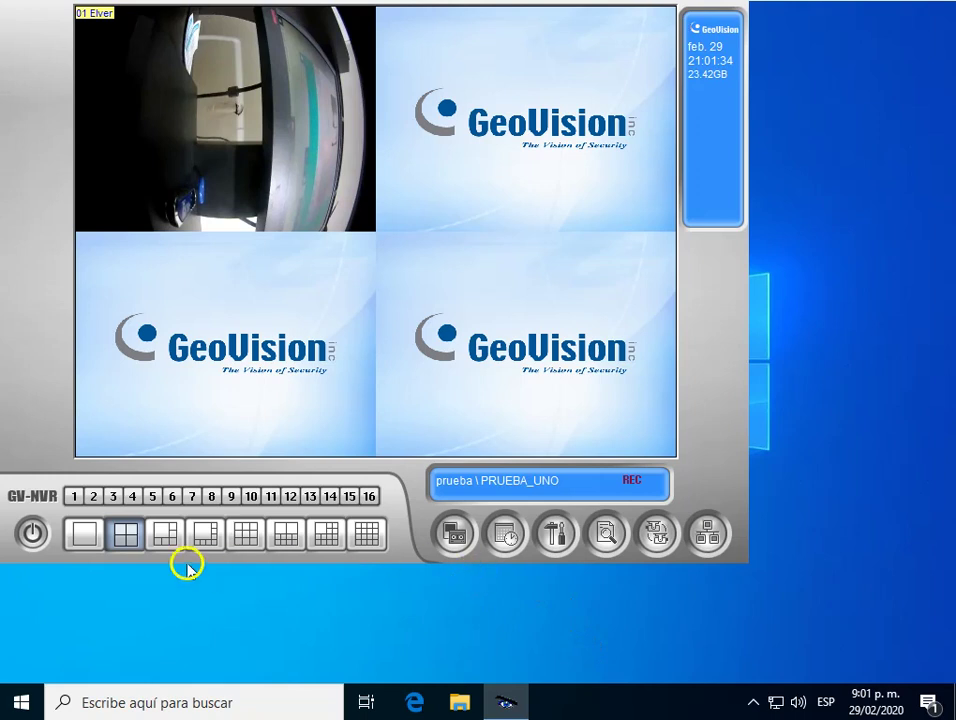
Switch the user to 123 in the Login dialog, entering its password after clearing the recycling warning.
left_click(33, 532)
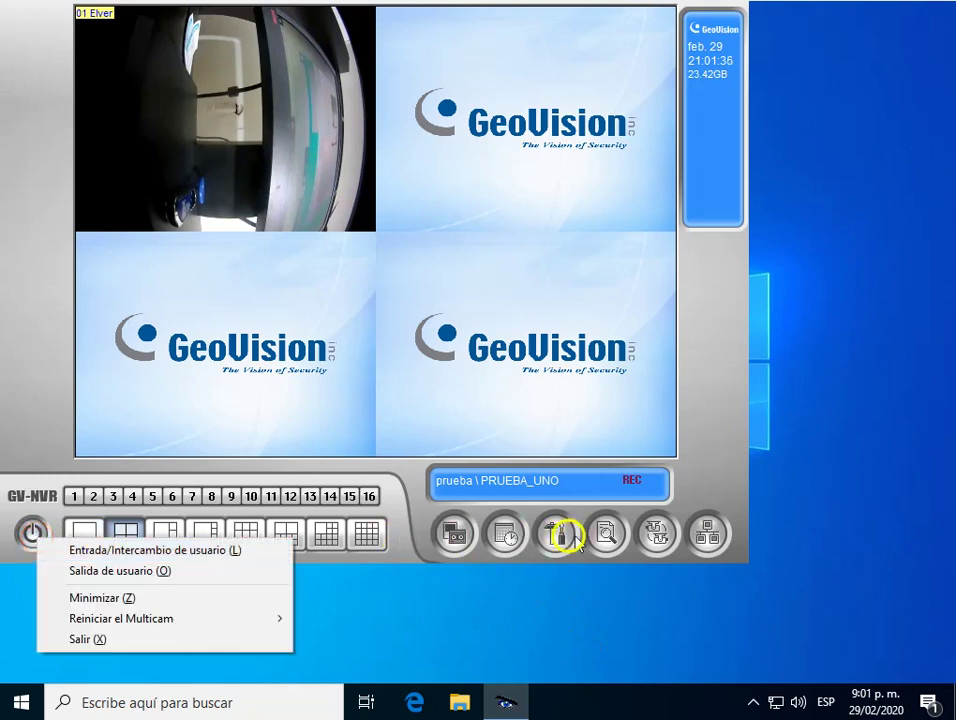
left_click(560, 535)
left_click(30, 530)
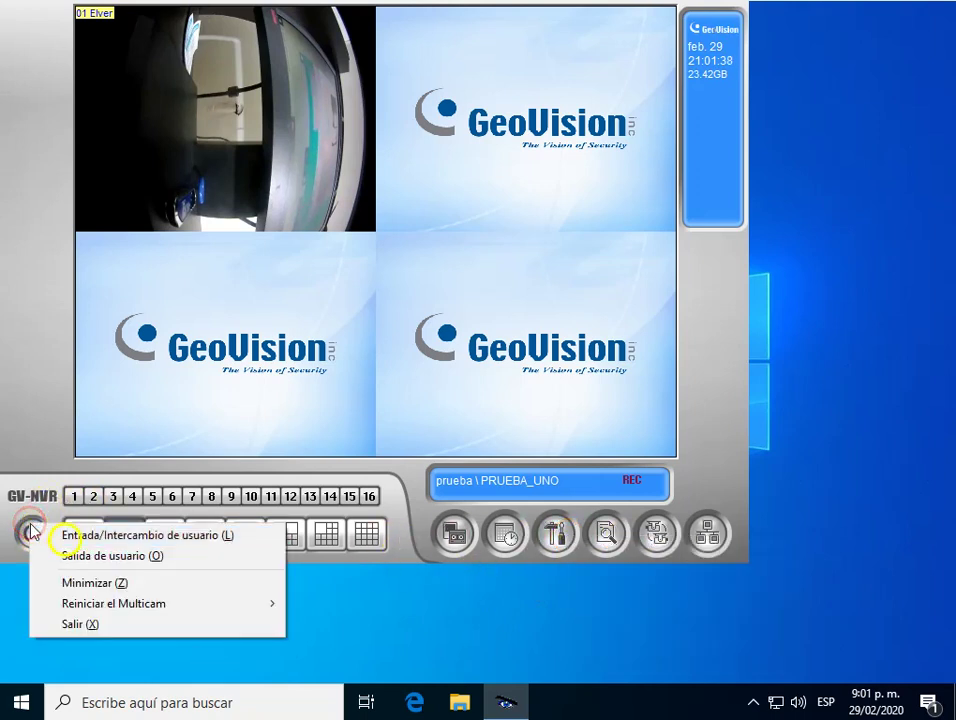
left_click(143, 535)
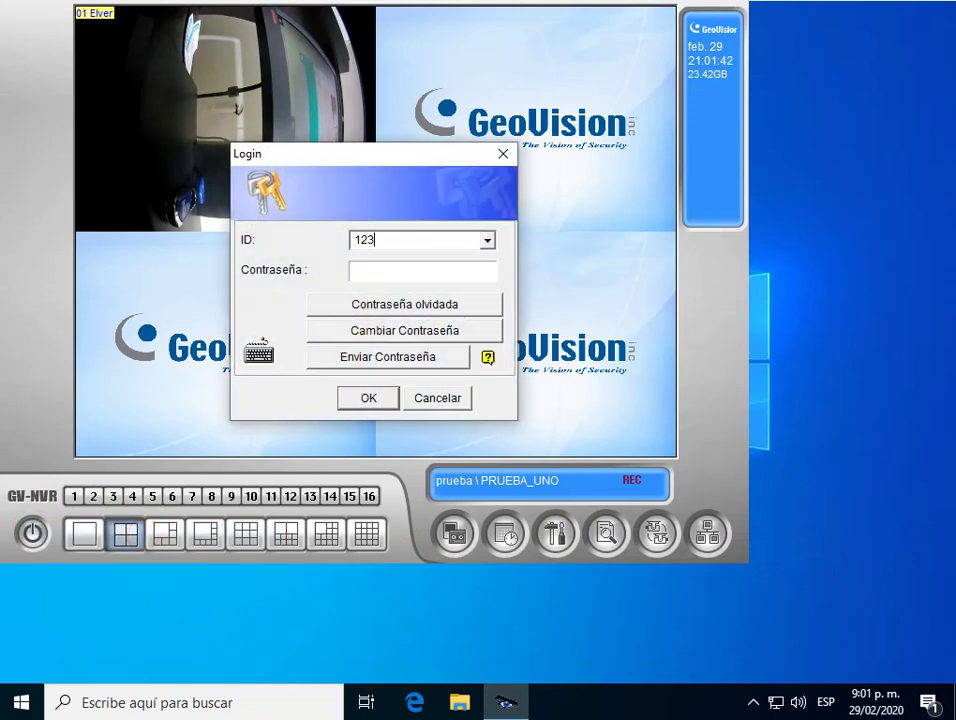
left_click(379, 270)
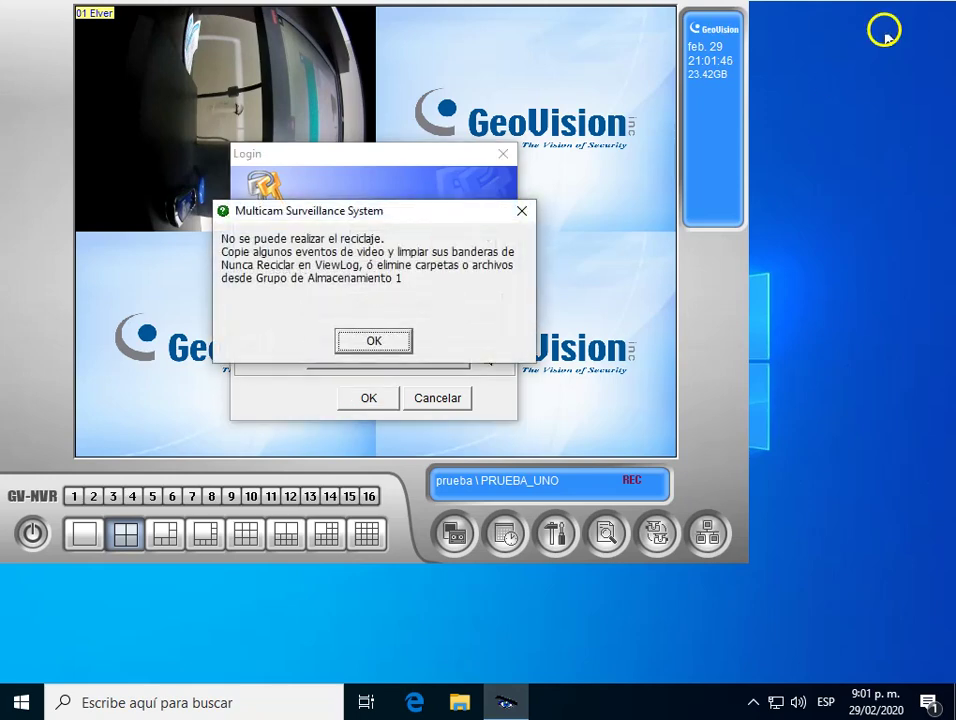
left_click(373, 340)
type("1")
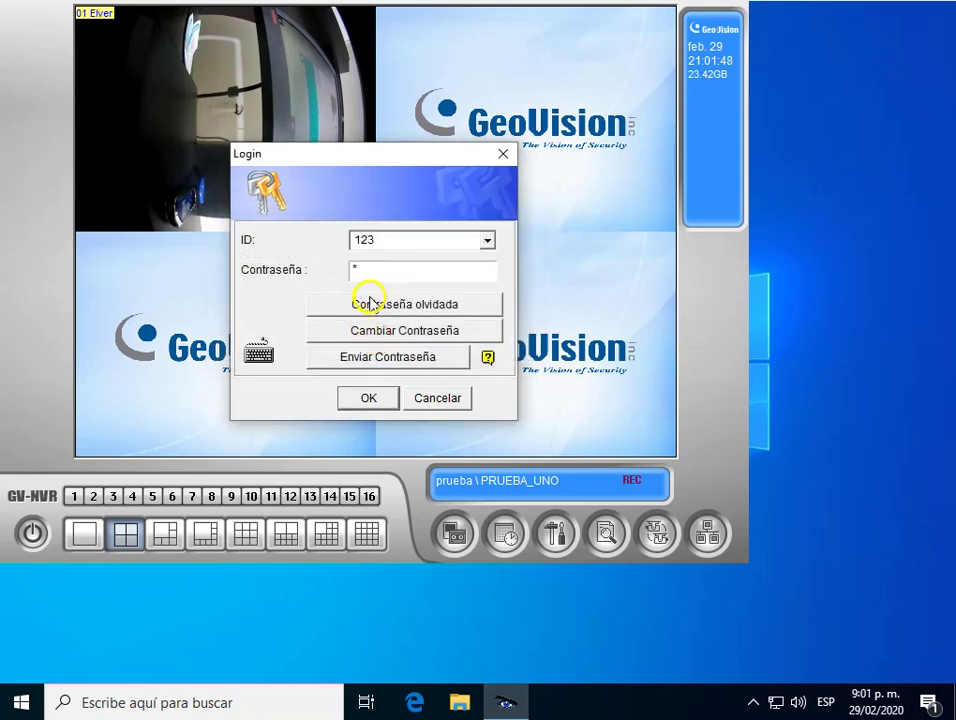
type("23")
left_click(369, 396)
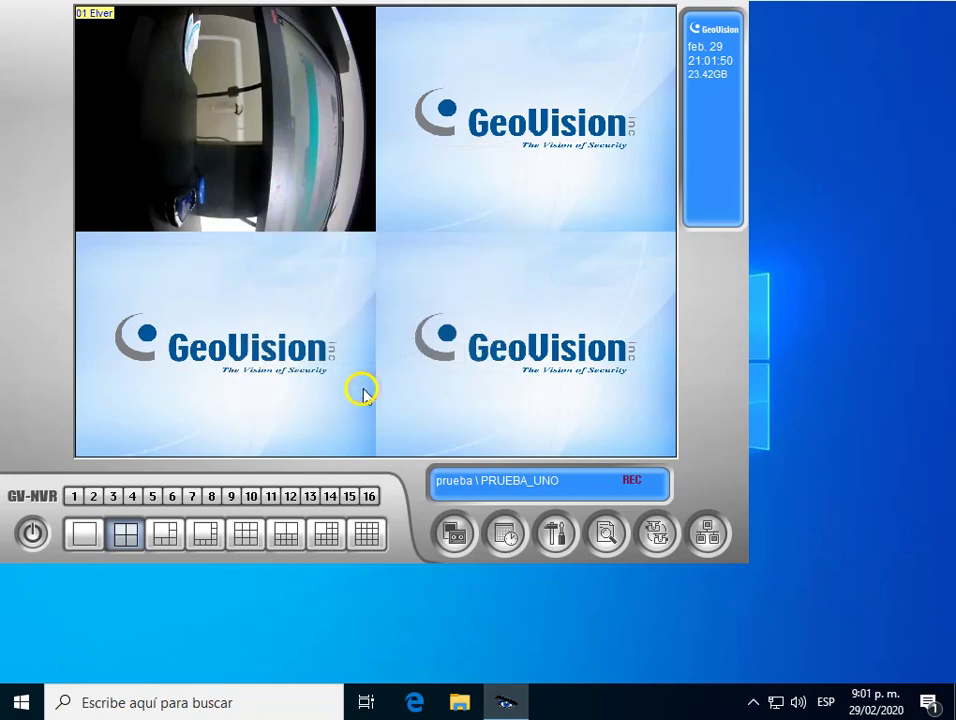
Check which tools user 123 can access, then log in as 123 again.
left_click(557, 535)
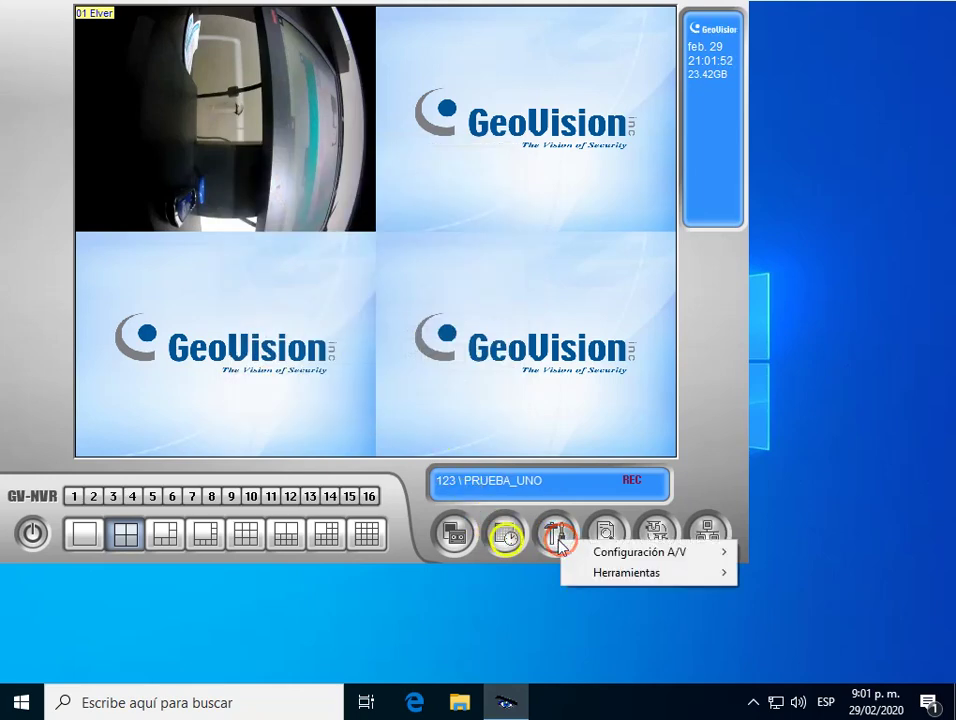
left_click(33, 533)
left_click(100, 547)
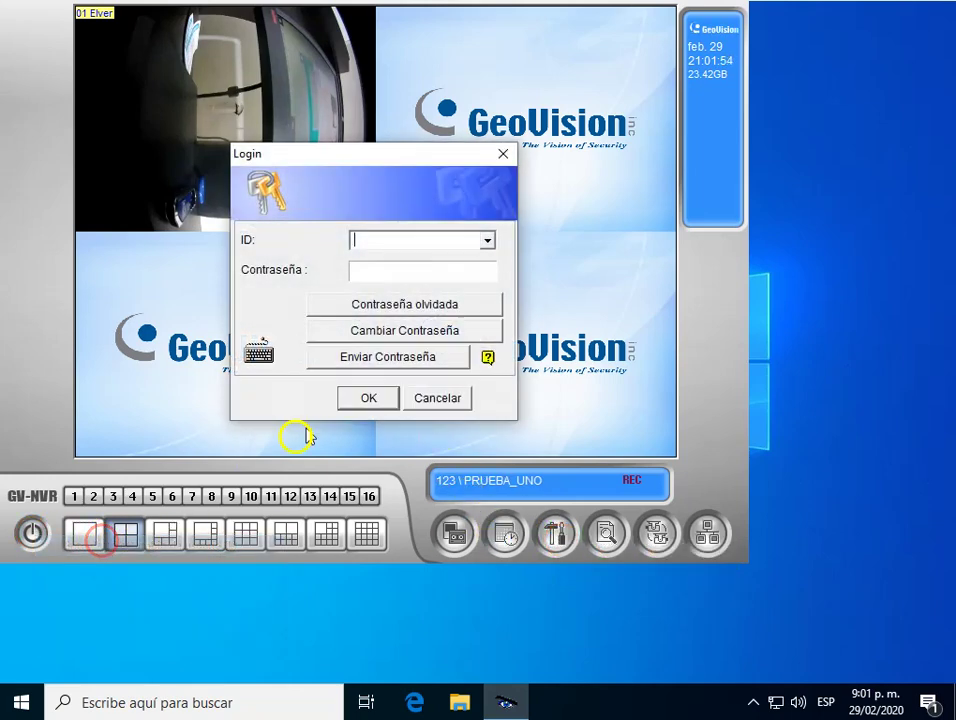
type("123")
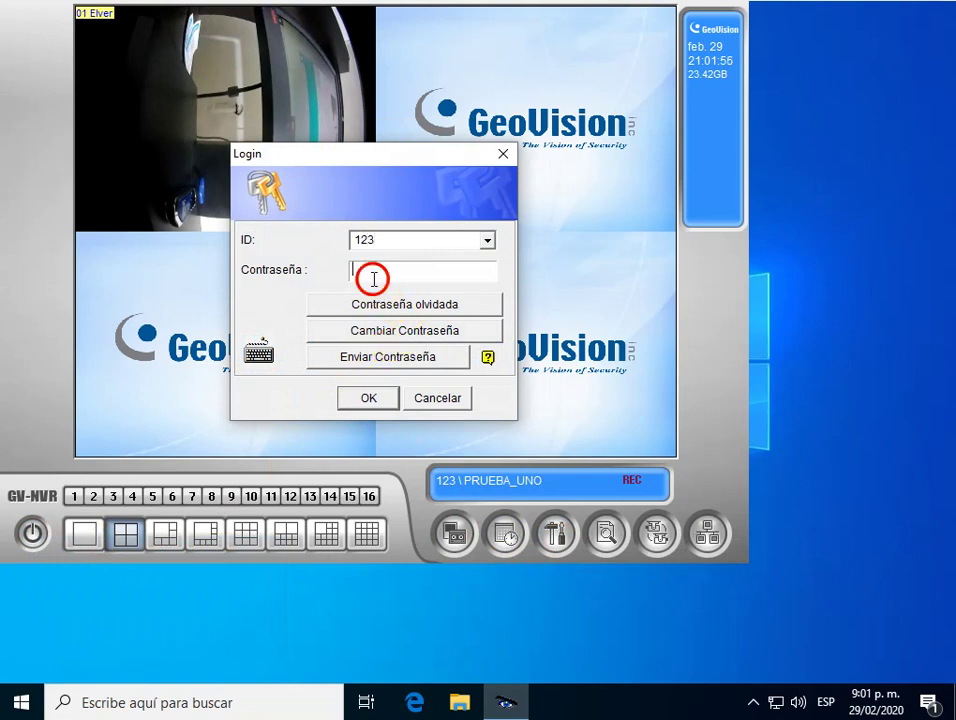
left_click(375, 398)
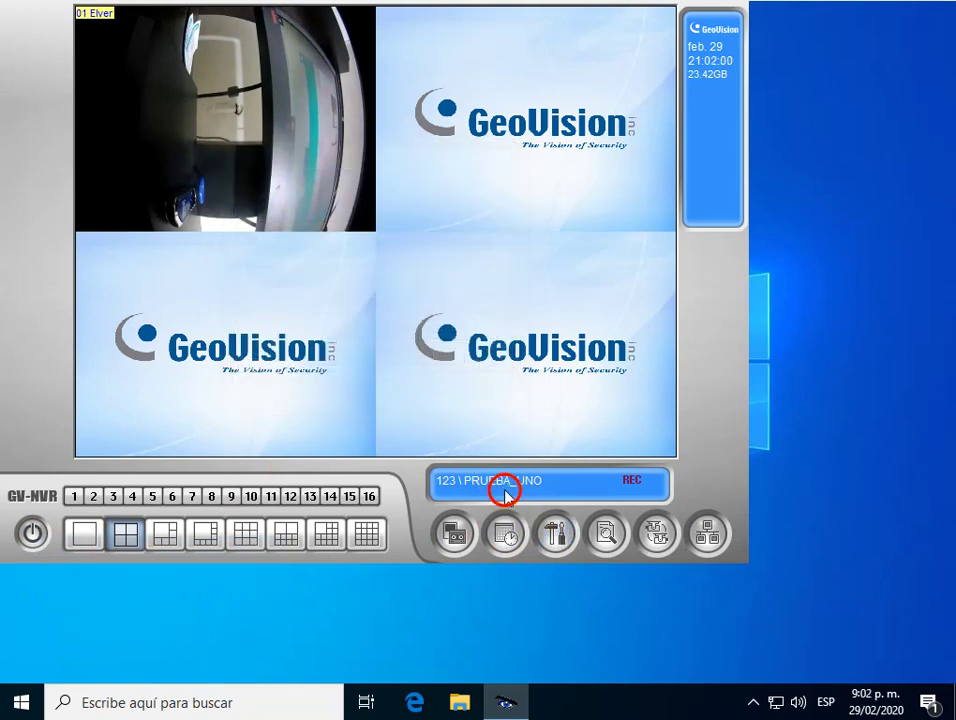
Switch the logged-in user to PRUEBA with its password.
left_click(560, 536)
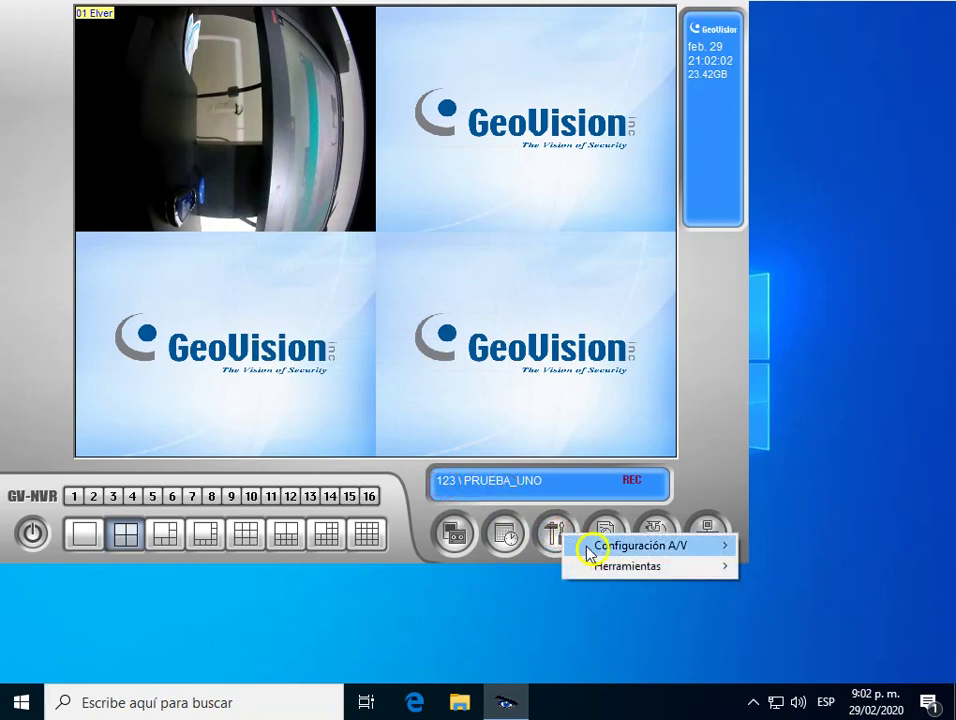
mouse_move(590, 546)
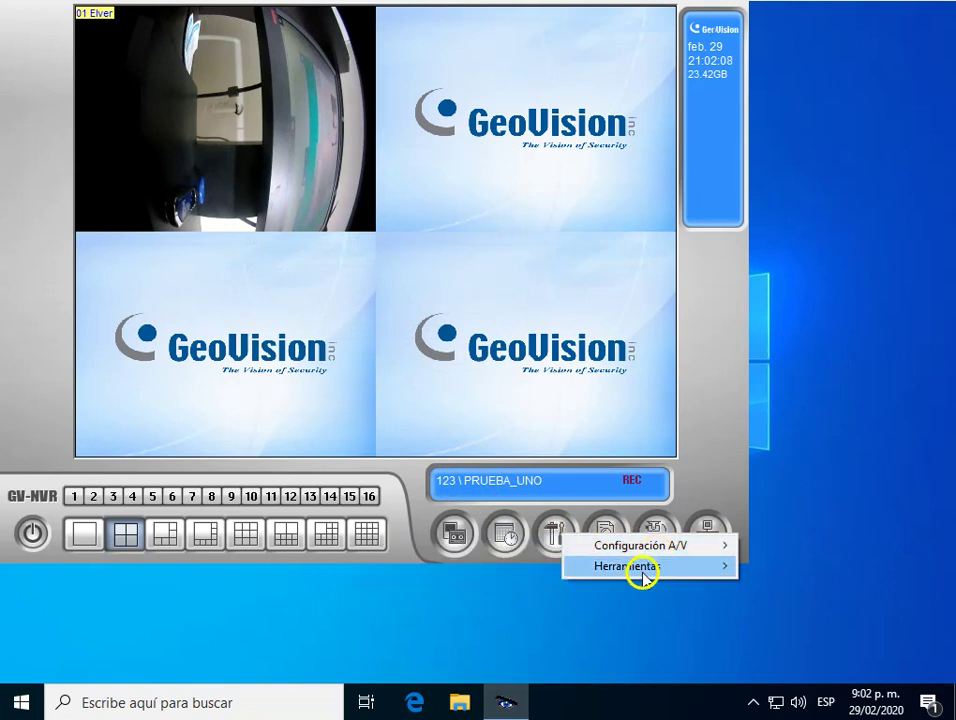
left_click(683, 478)
left_click(56, 535)
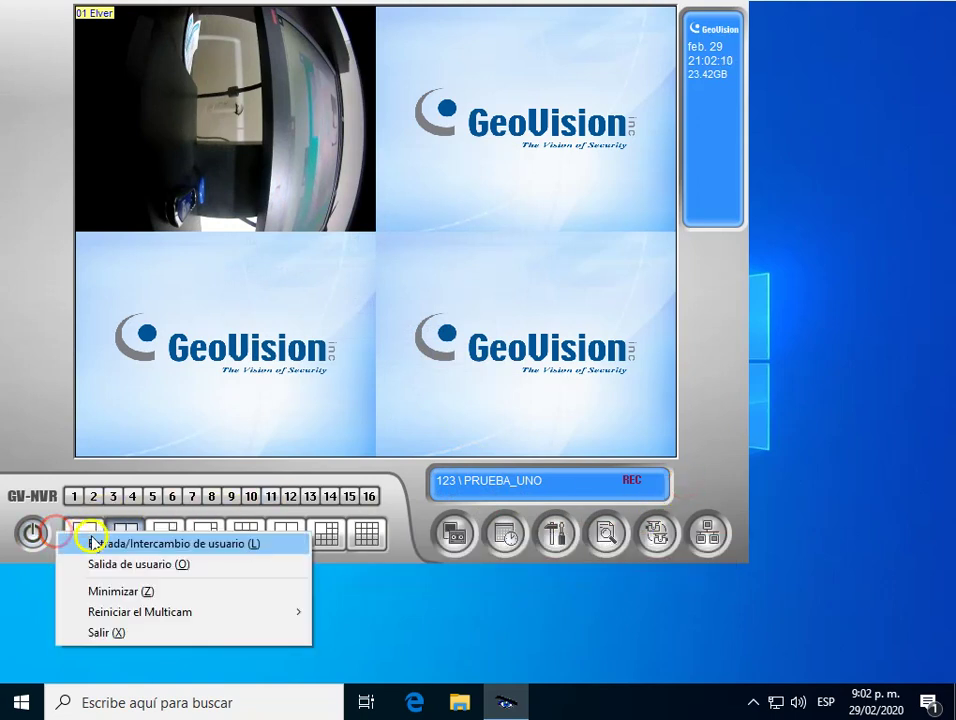
left_click(132, 538)
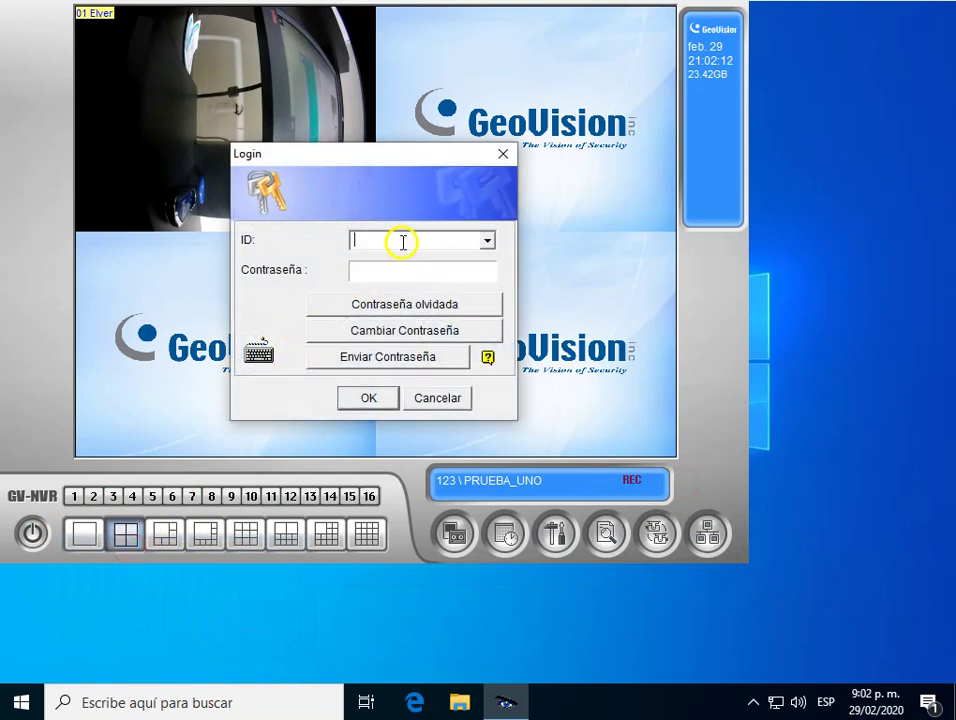
left_click(403, 242)
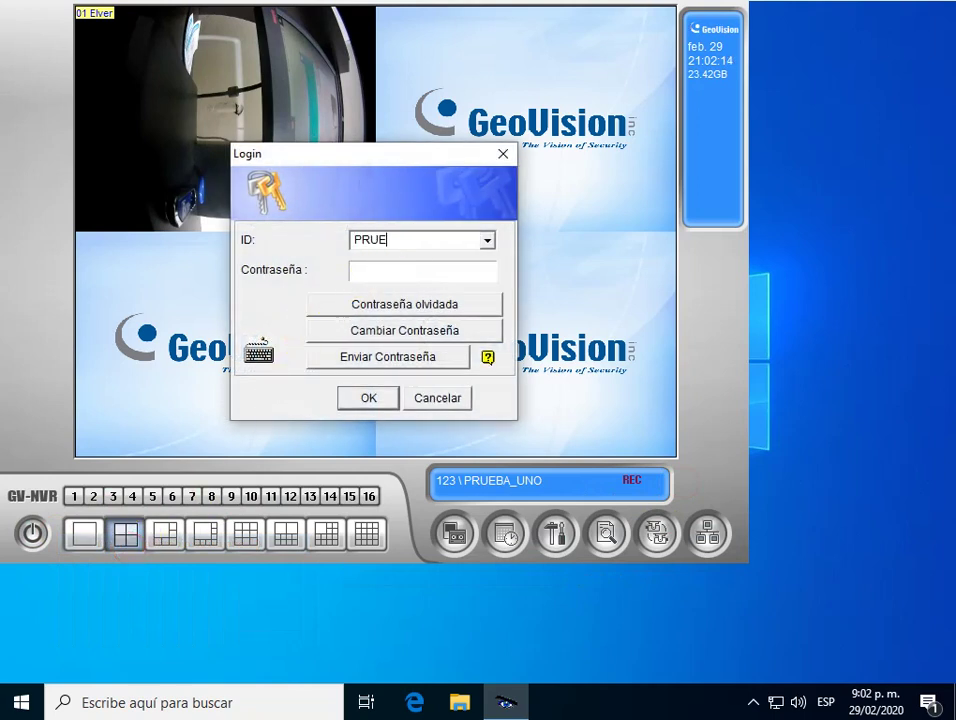
left_click(410, 269)
type("***")
left_click(368, 398)
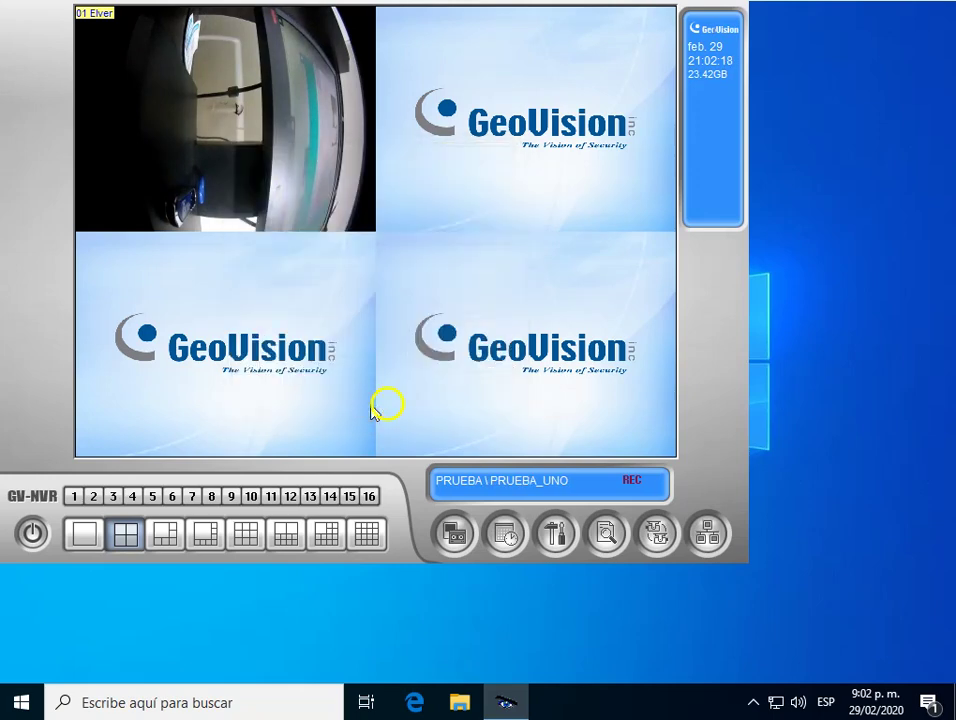
Reopen the Tools menu and show the Configuración del sistema choices.
left_click(557, 534)
mouse_move(634, 553)
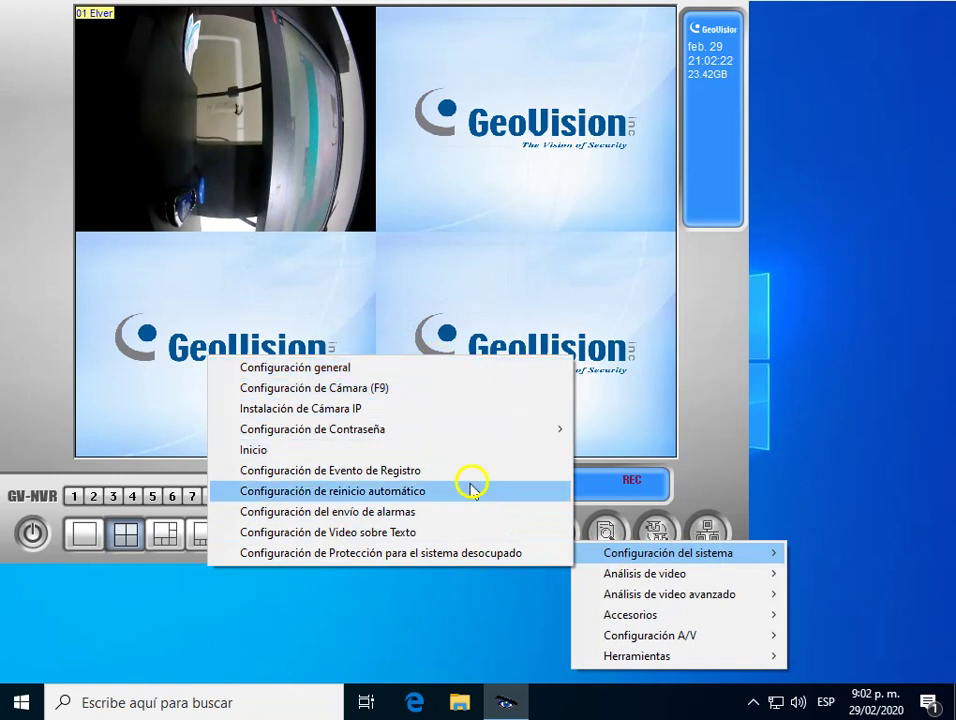
left_click(685, 487)
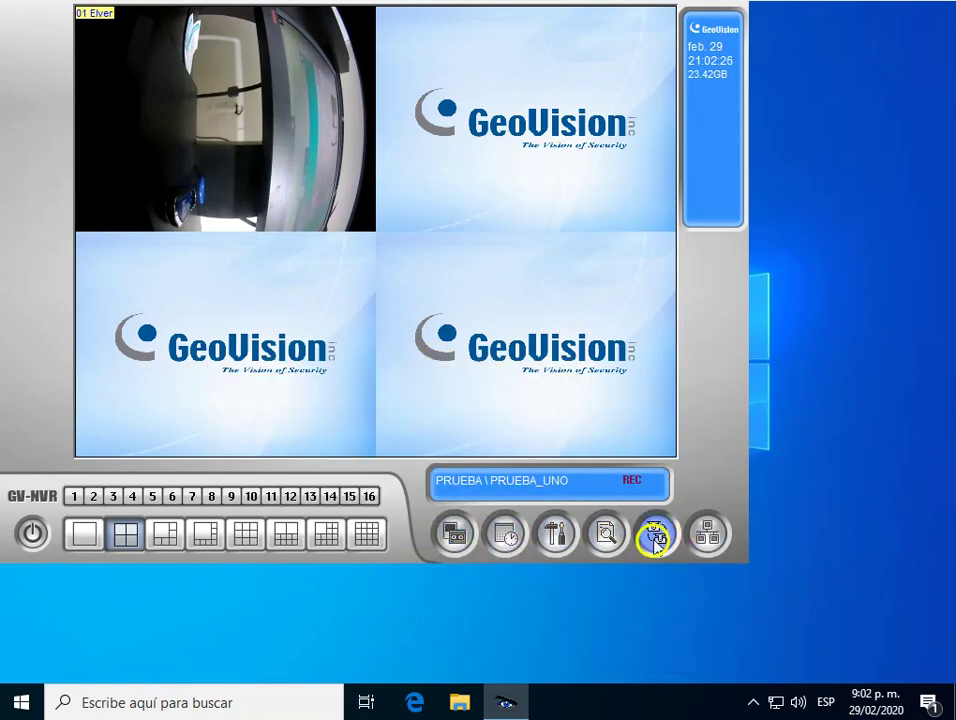
left_click(708, 536)
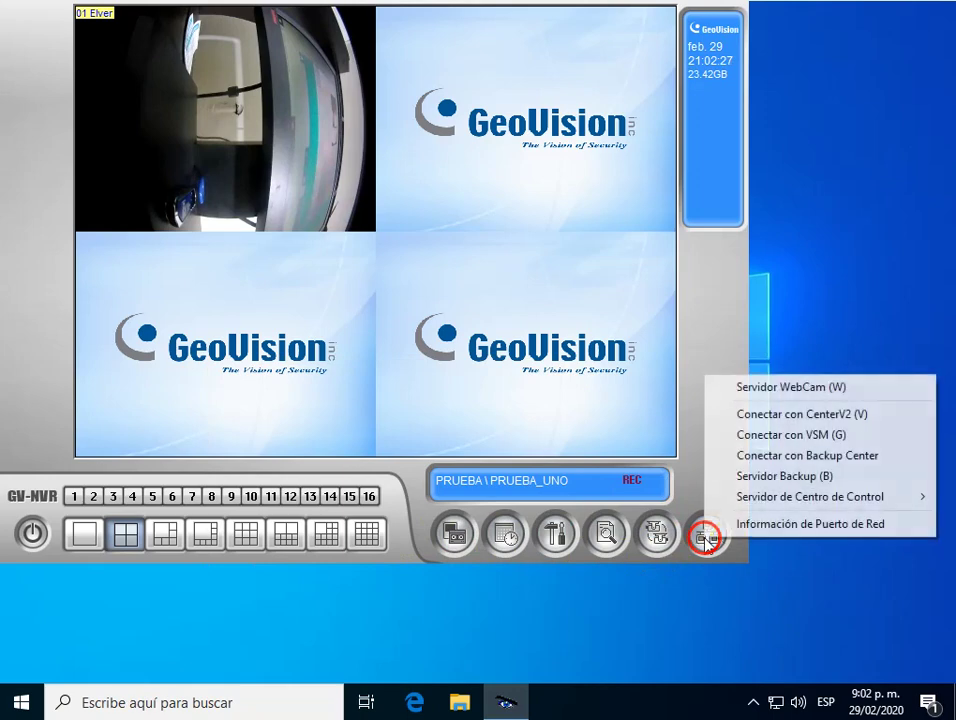
left_click(557, 535)
left_click(596, 545)
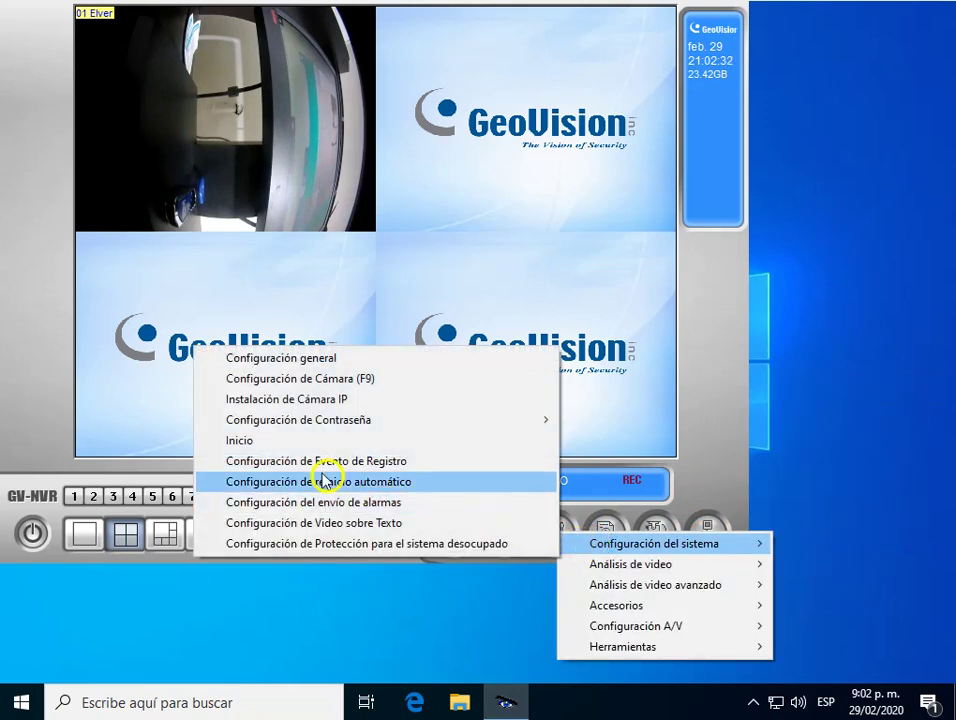
In the Inicio settings, check Auto Monitoreo and Iniciar auto login, then open the auto-login setup.
left_click(276, 446)
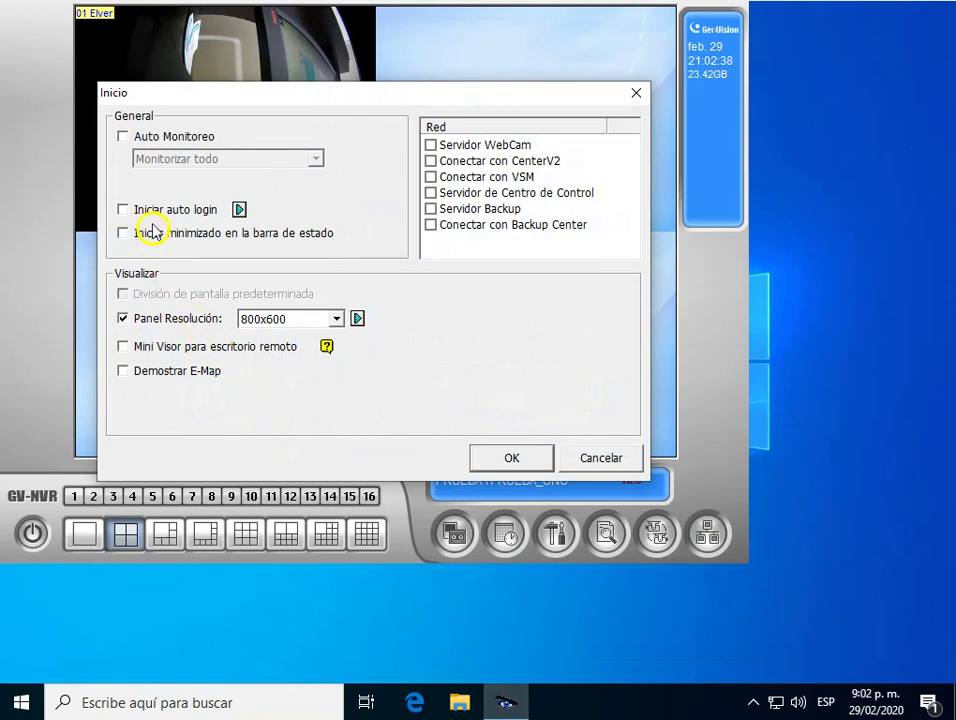
left_click(122, 137)
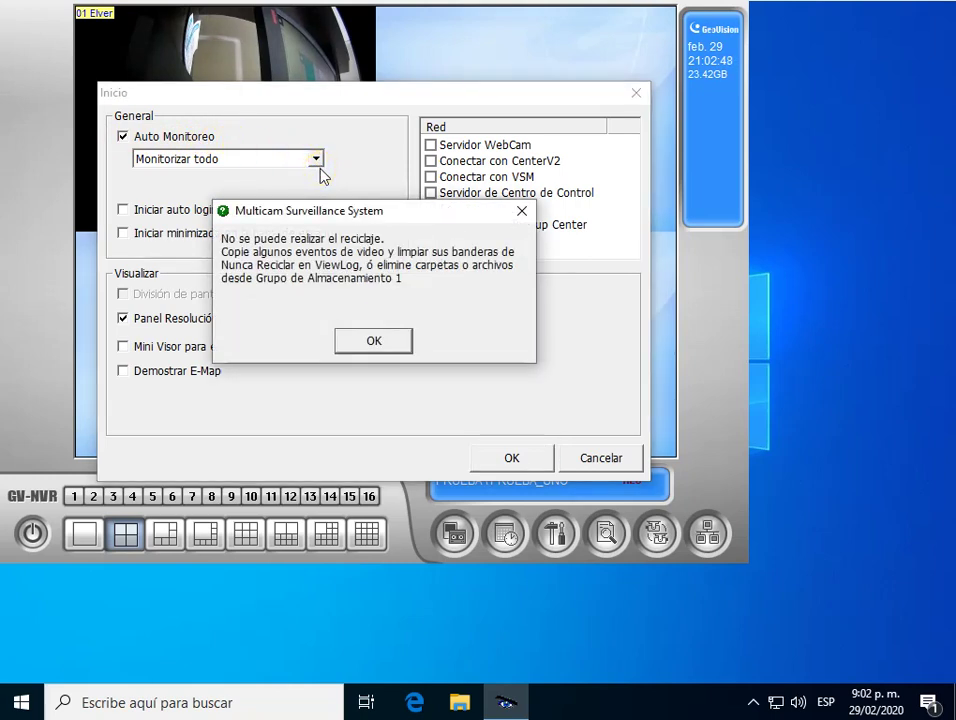
left_click(521, 211)
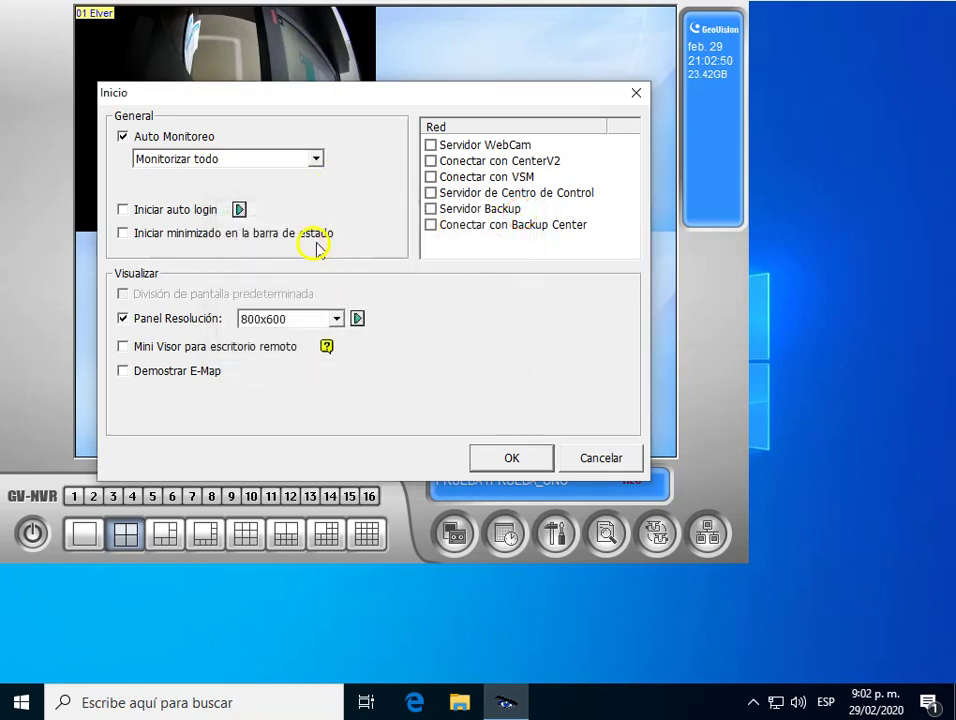
left_click(123, 209)
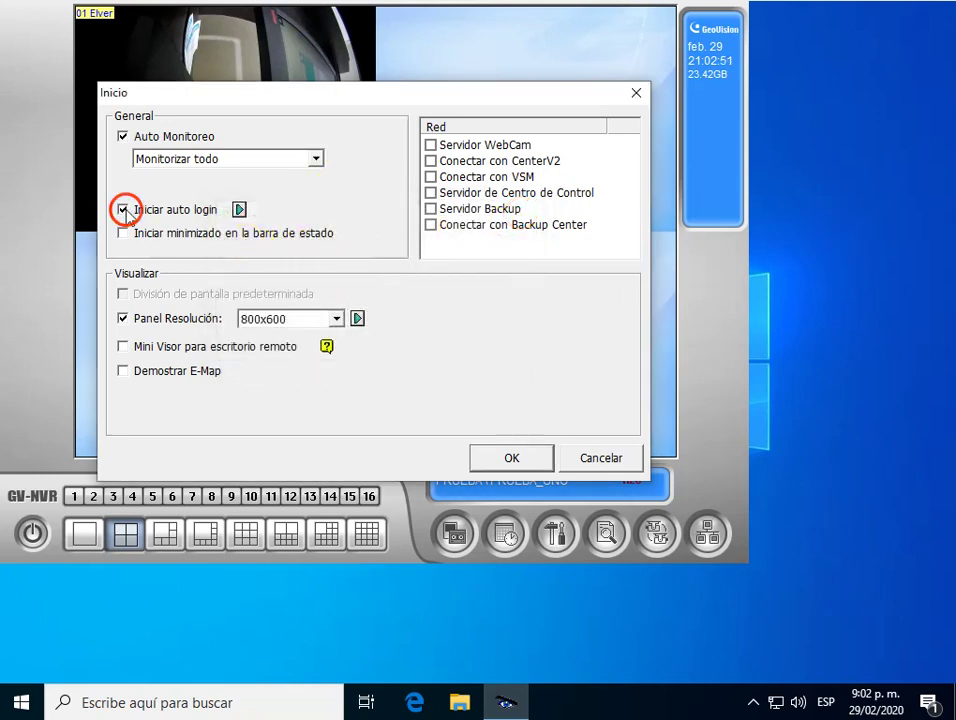
left_click(239, 210)
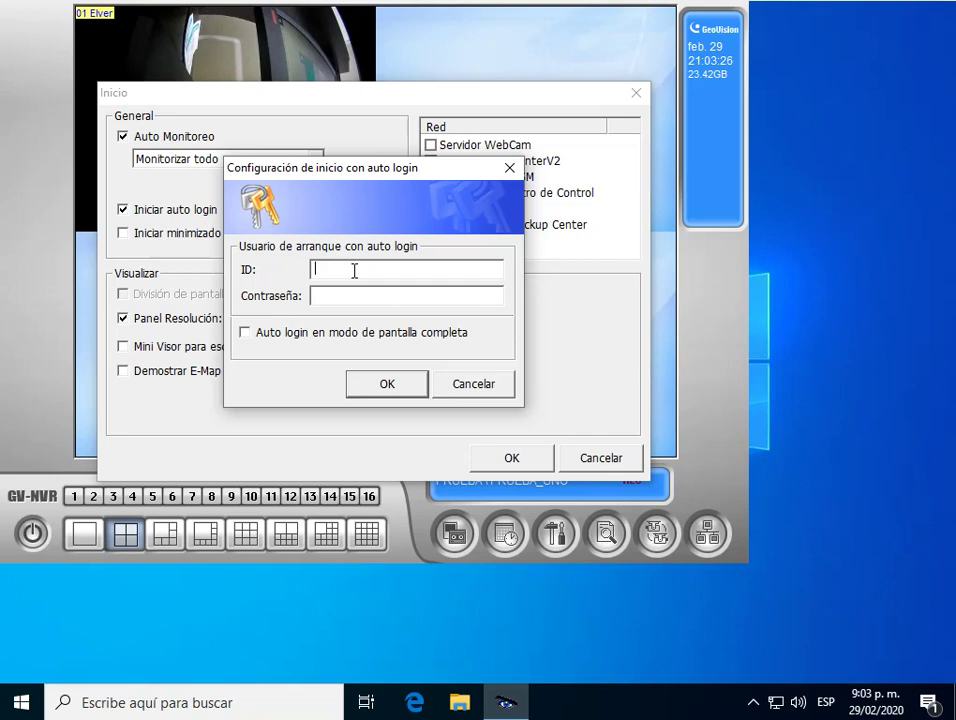
Enter ID 123 and its password as the startup auto-login user and confirm with OK.
left_click(345, 298)
type("123")
left_click(362, 302)
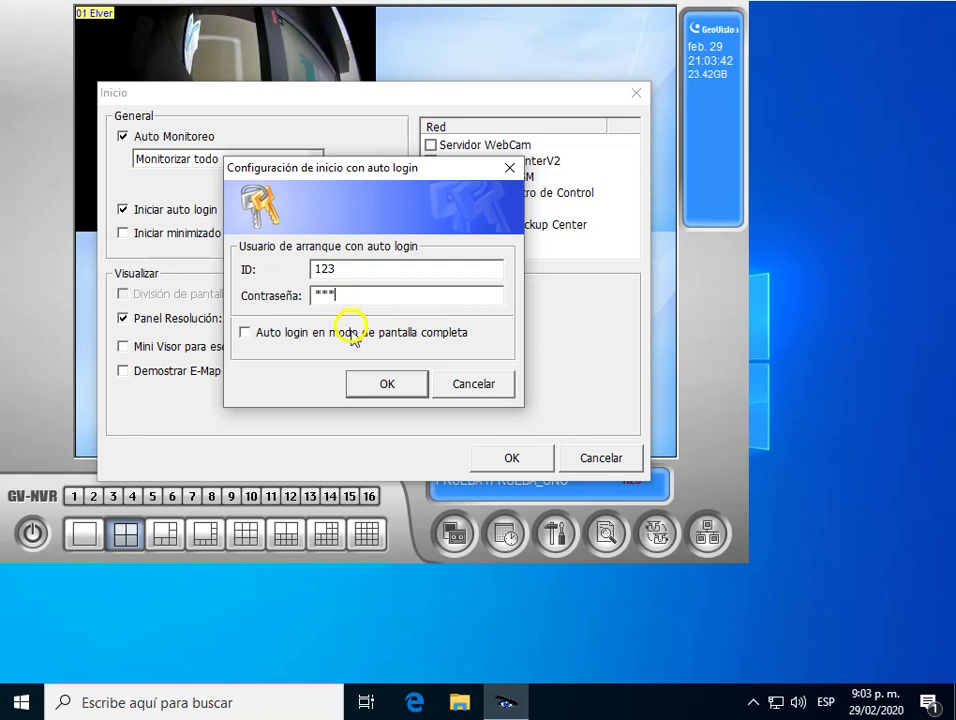
left_click(377, 382)
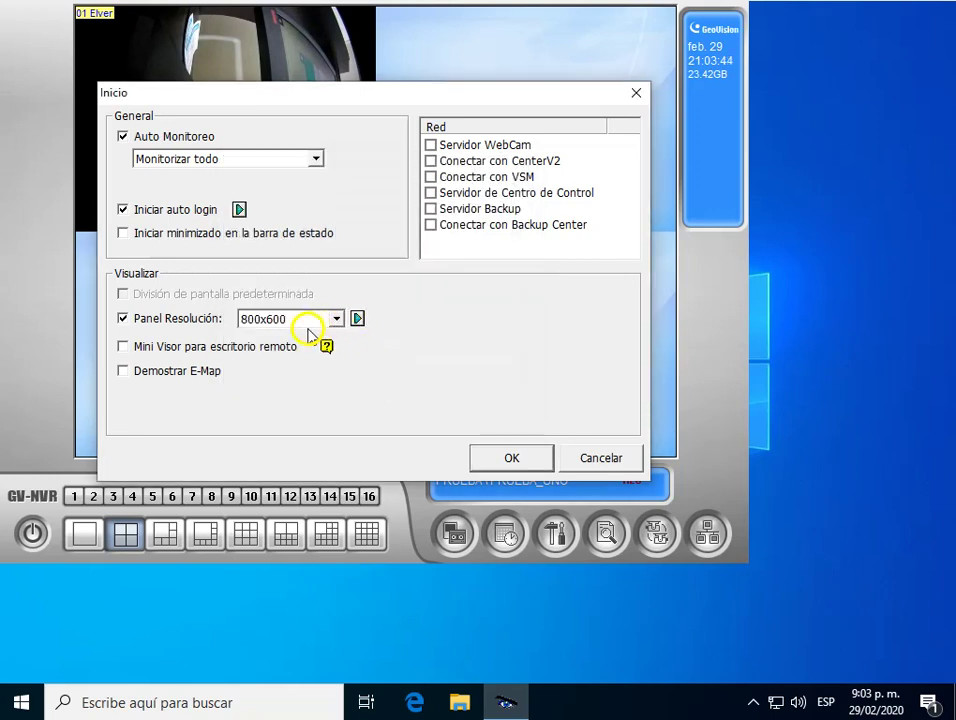
Keep 800x600 panel resolution, tick Servidor WebCam and Servidor de Centro de Control, and save.
left_click(336, 319)
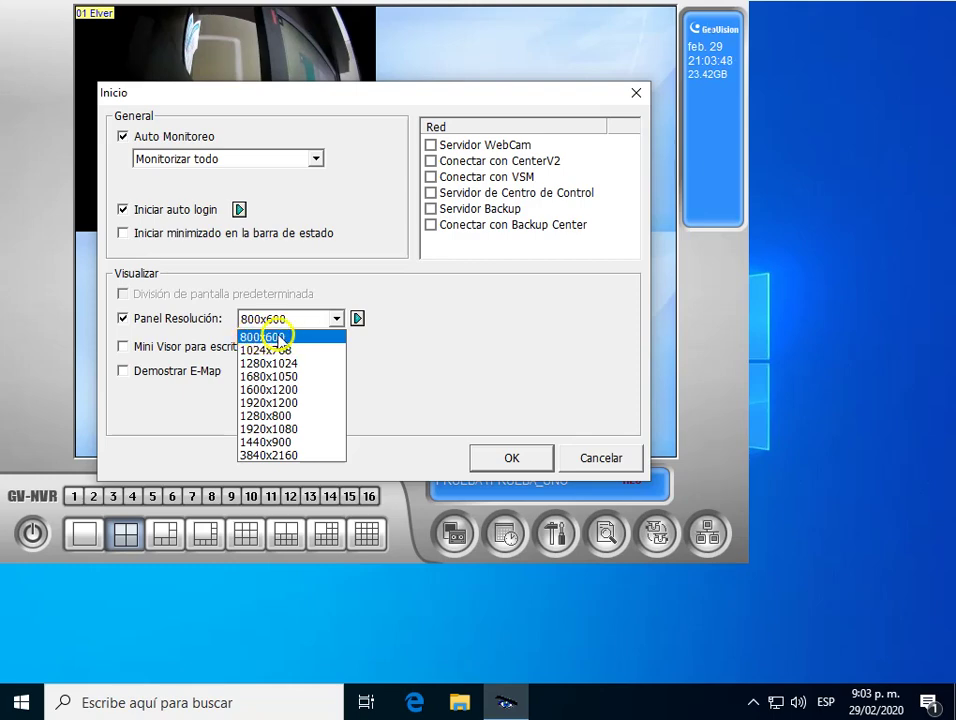
left_click(266, 336)
left_click(430, 145)
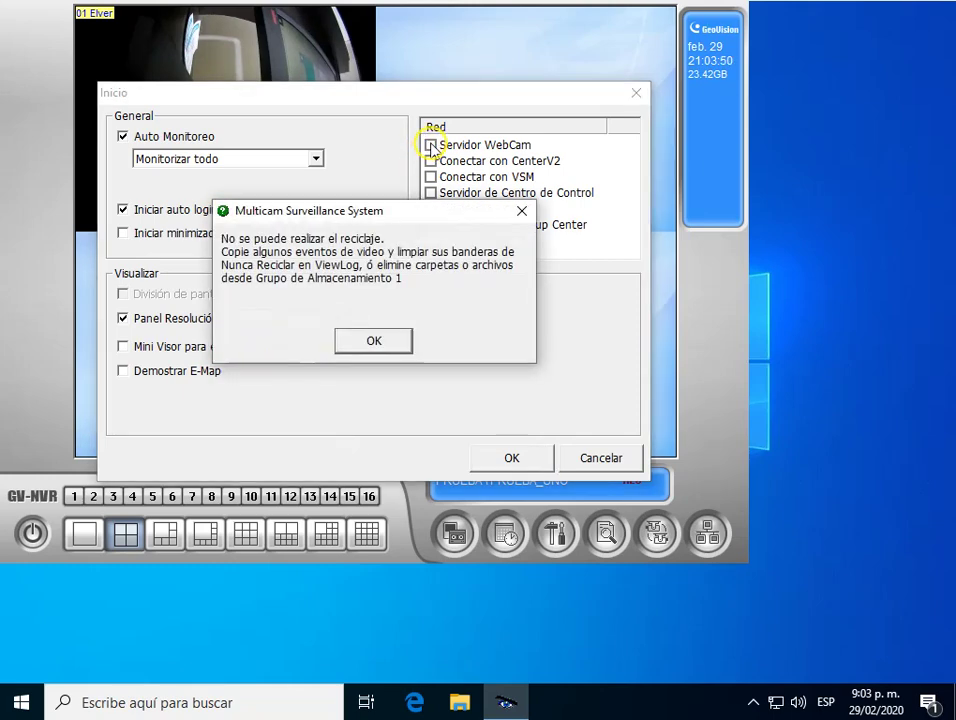
left_click(519, 211)
left_click(431, 145)
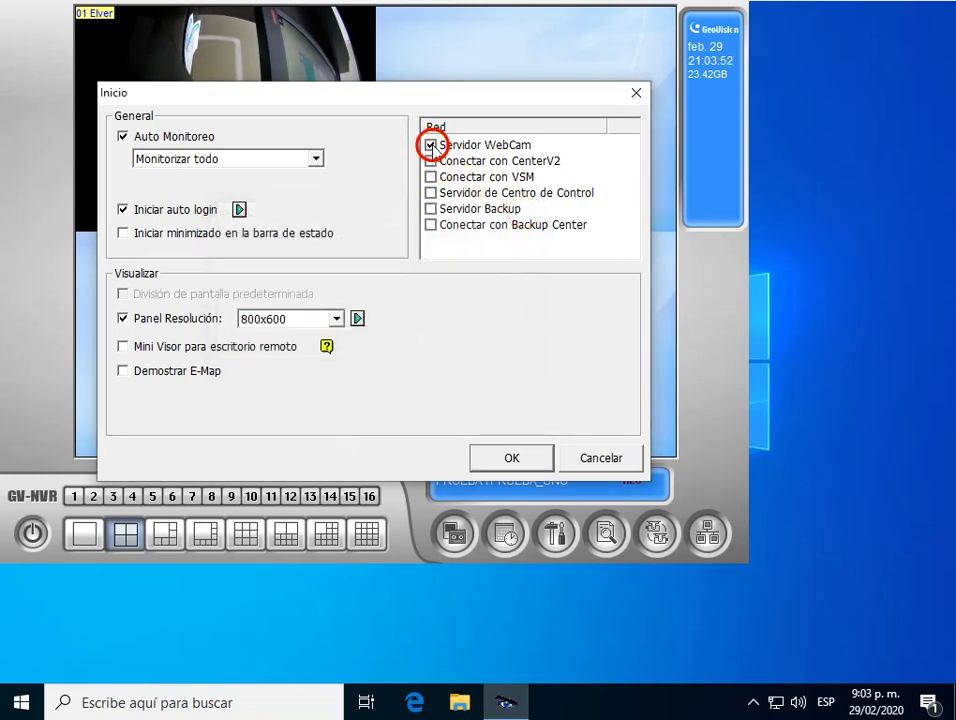
left_click(431, 193)
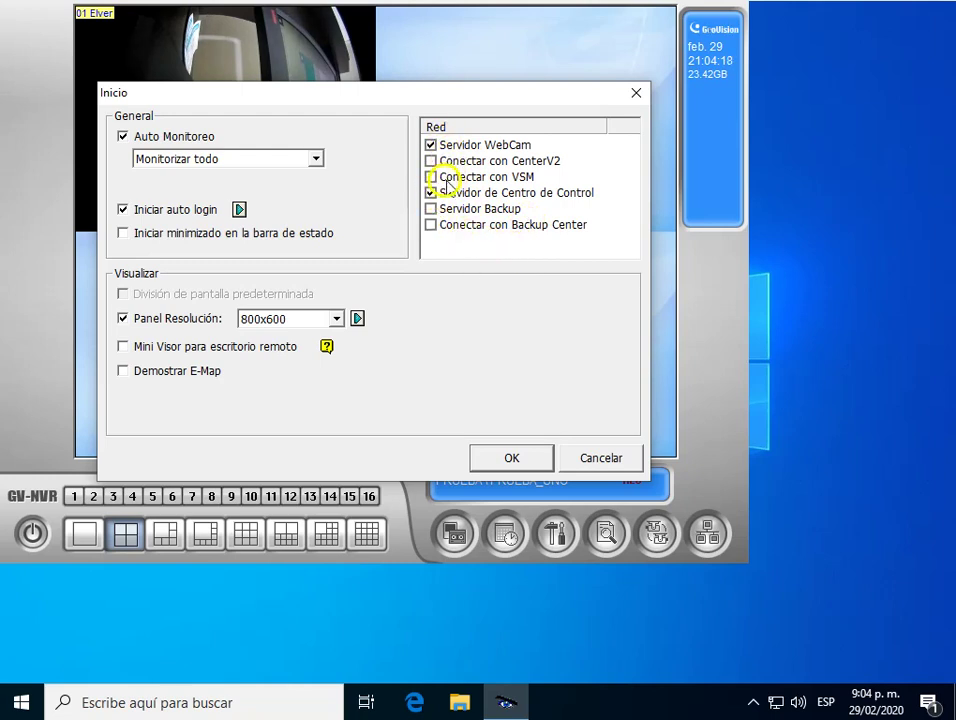
left_click(516, 459)
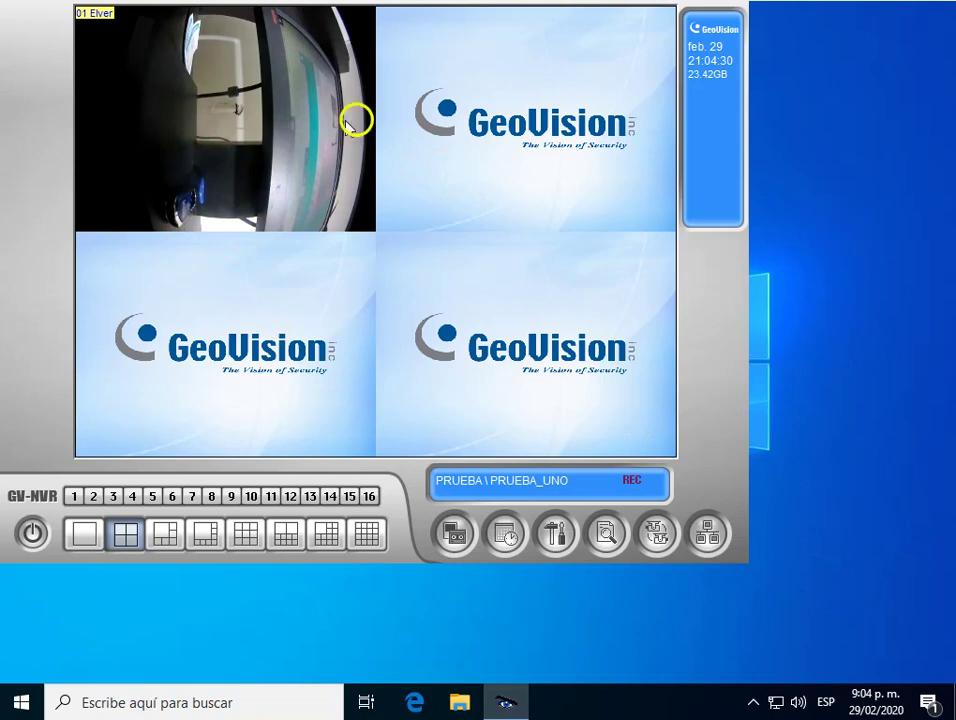
Start the default Control Center services from the network server options.
left_click(714, 537)
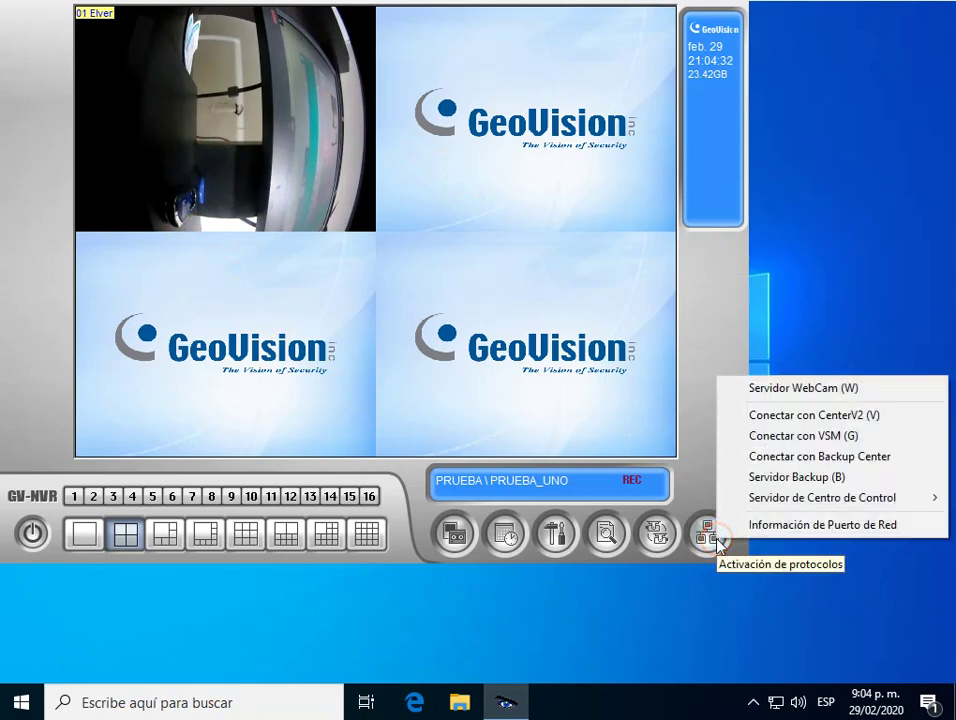
mouse_move(794, 501)
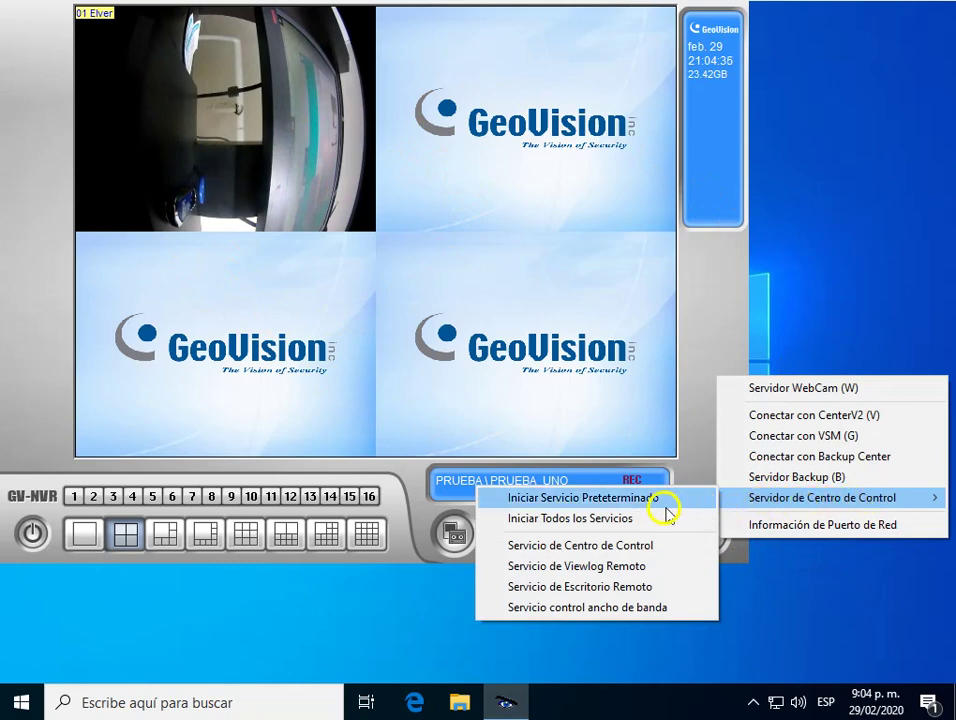
left_click(560, 499)
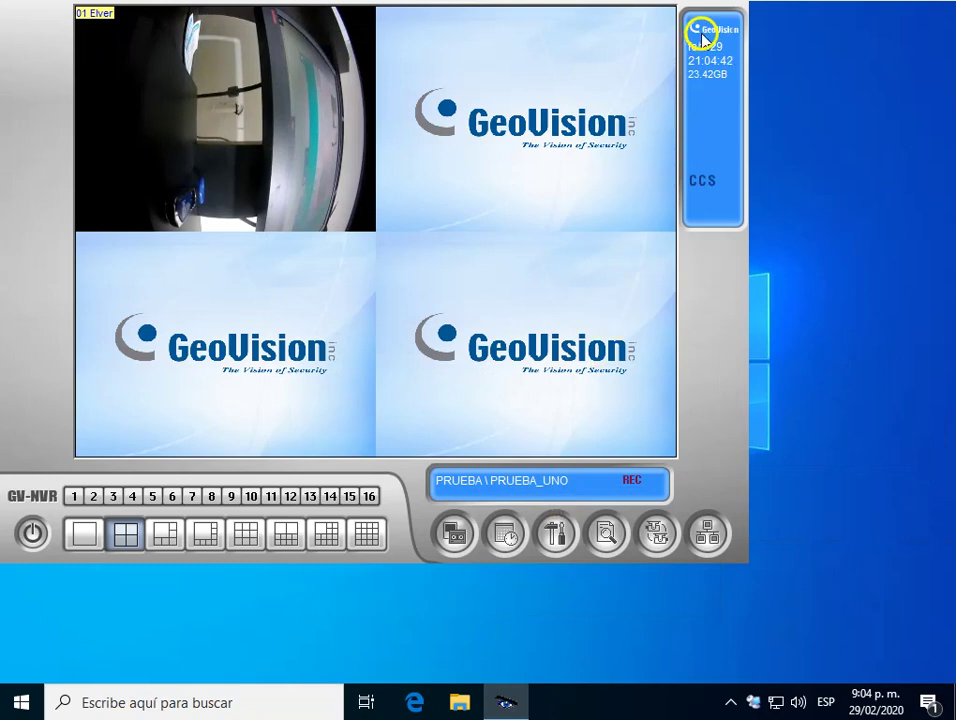
Dismiss the recycling error and start the Control Center Server's Servicio de Escritorio Remoto.
left_click(709, 531)
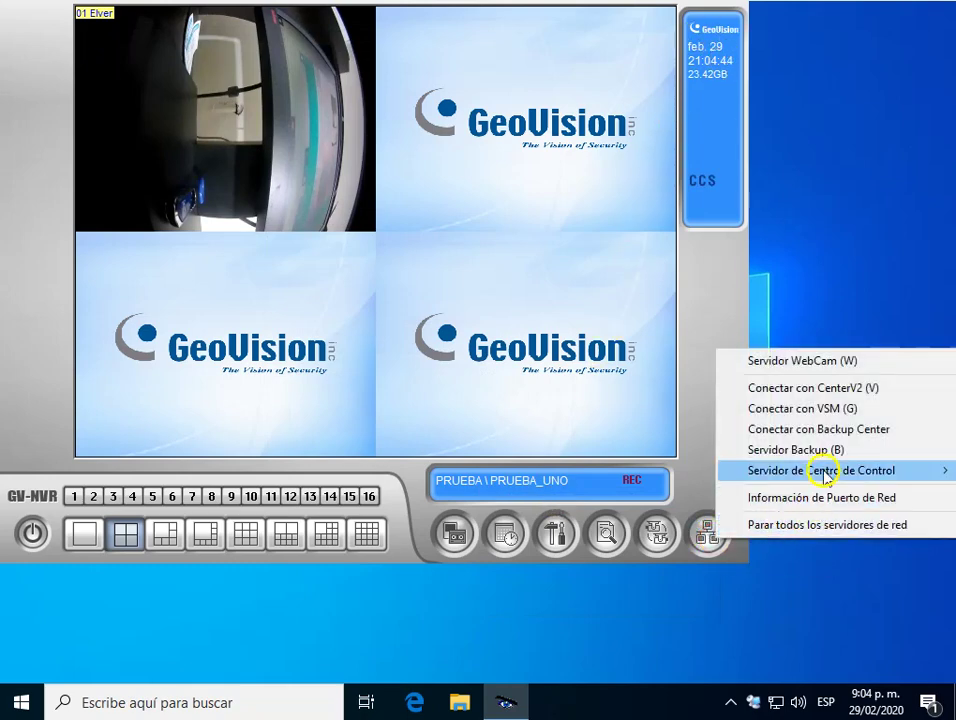
left_click(822, 471)
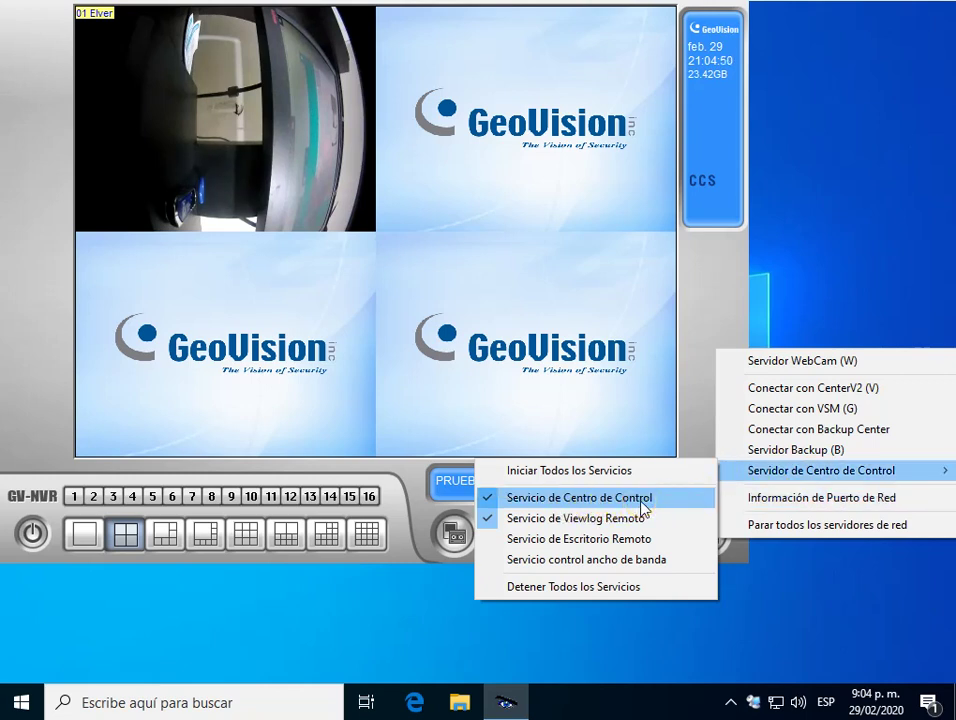
left_click(641, 502)
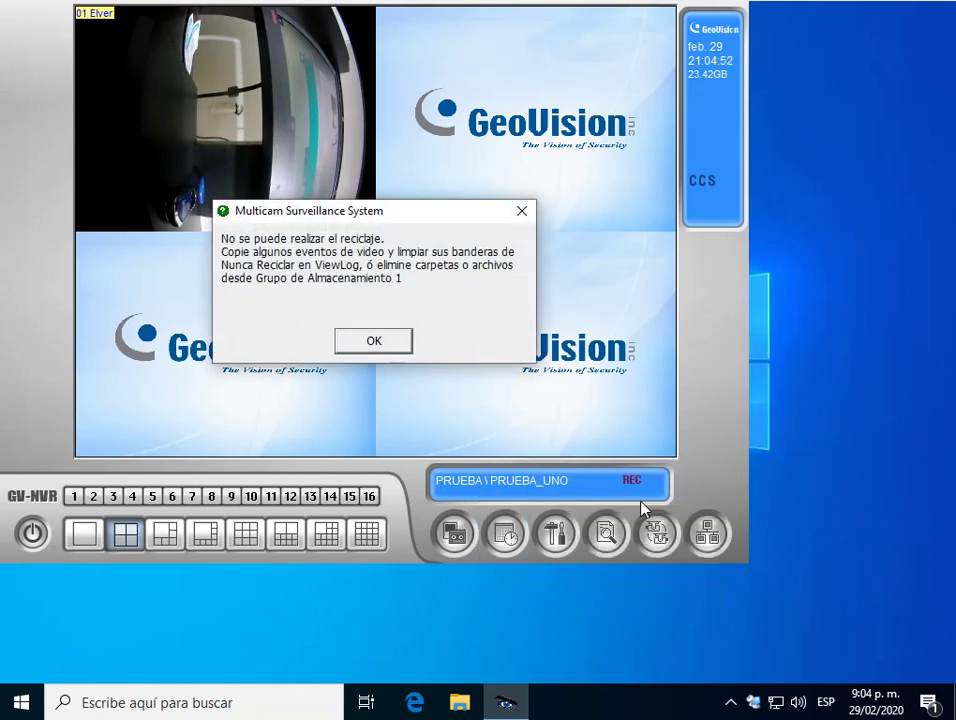
left_click(521, 211)
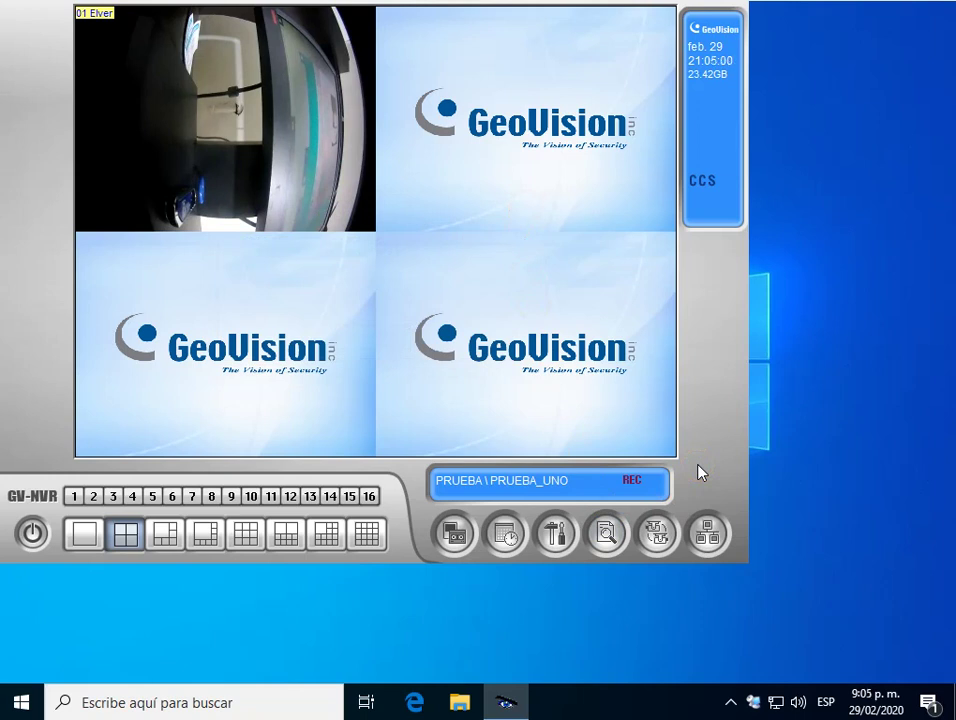
left_click(708, 533)
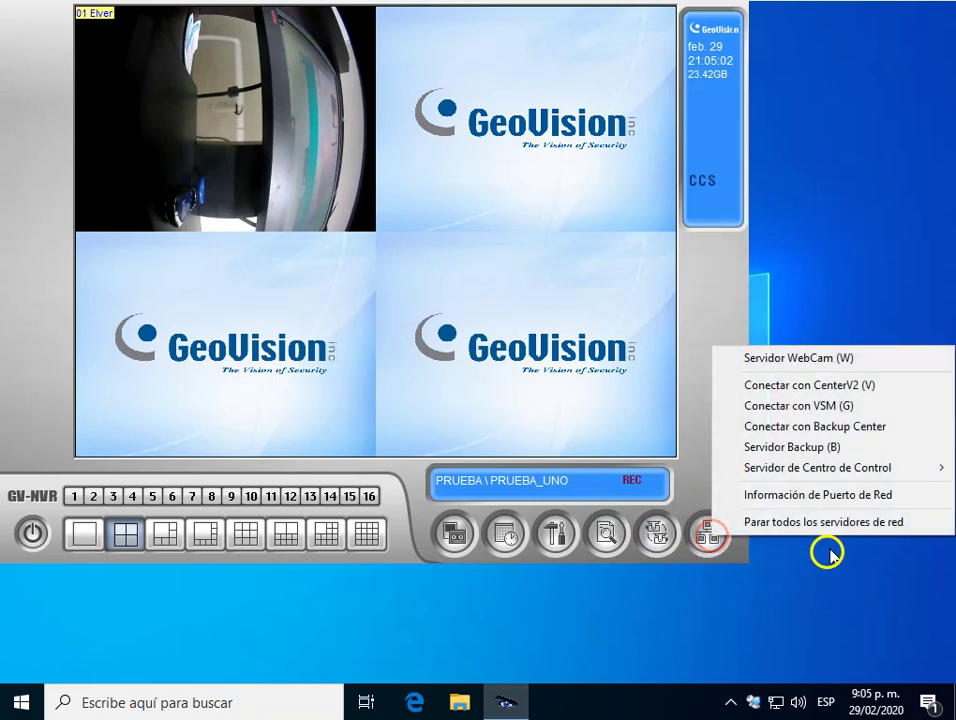
left_click(922, 467)
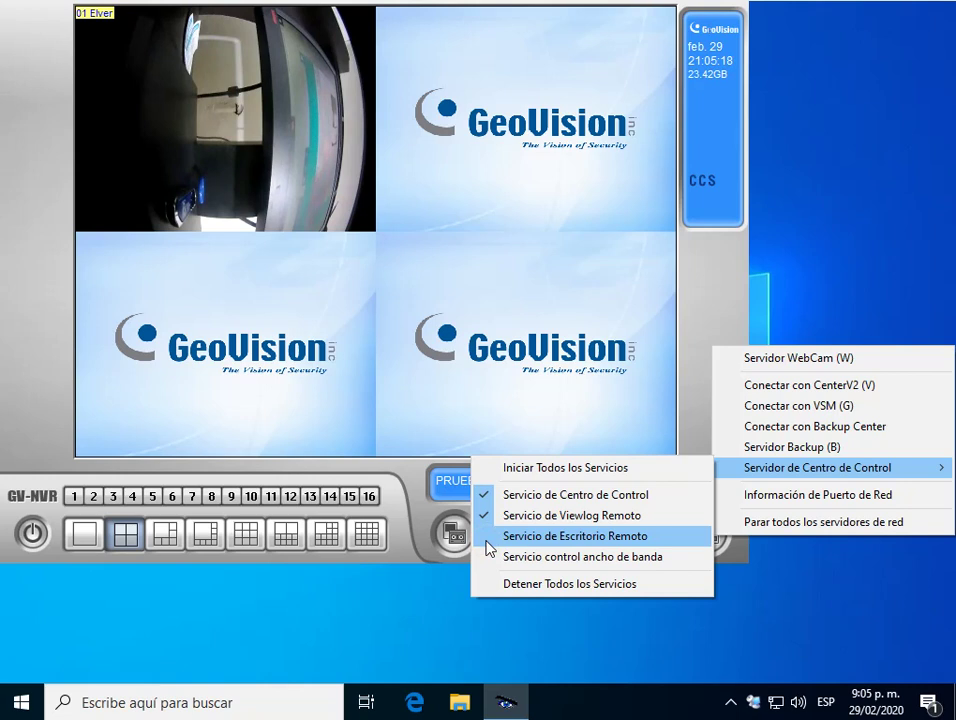
left_click(487, 540)
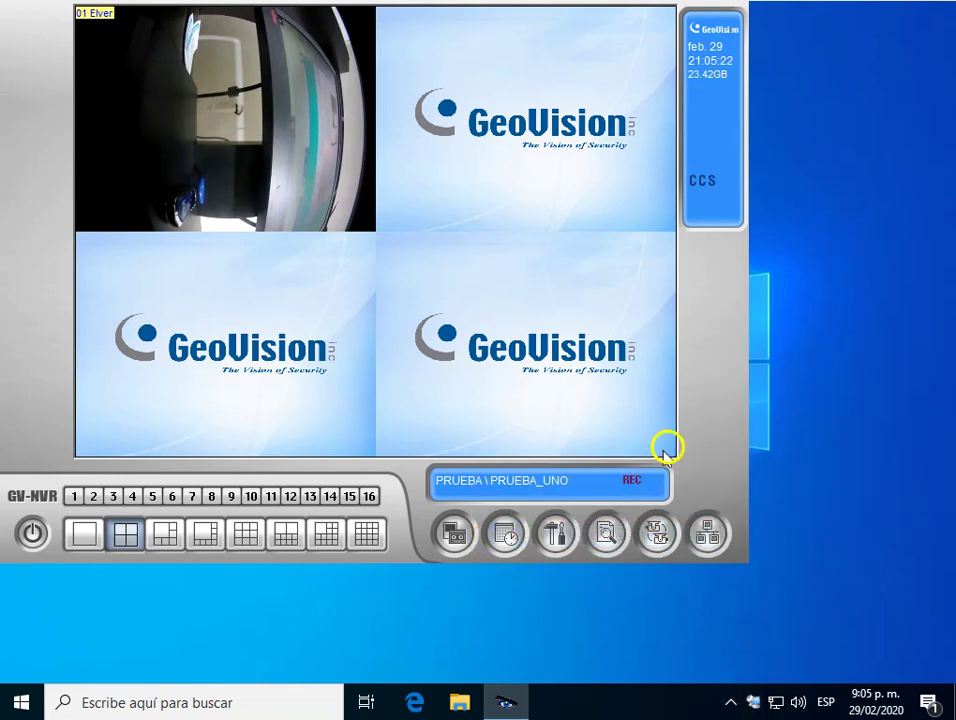
Open Control Center Server from the tray and set its default service to start with Windows.
left_click(754, 702)
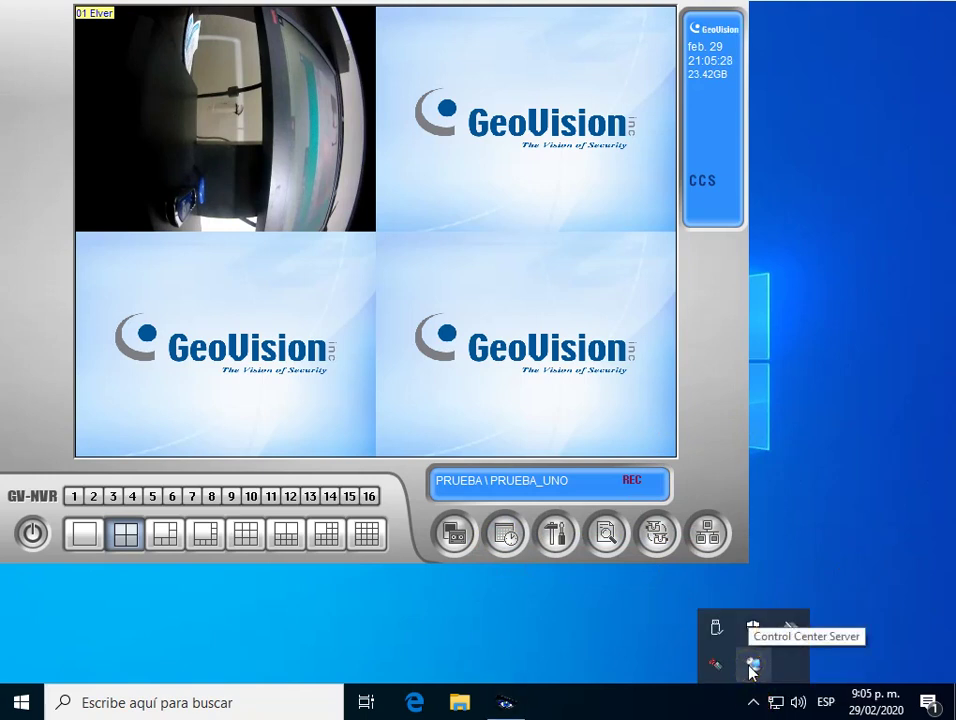
left_click(752, 666)
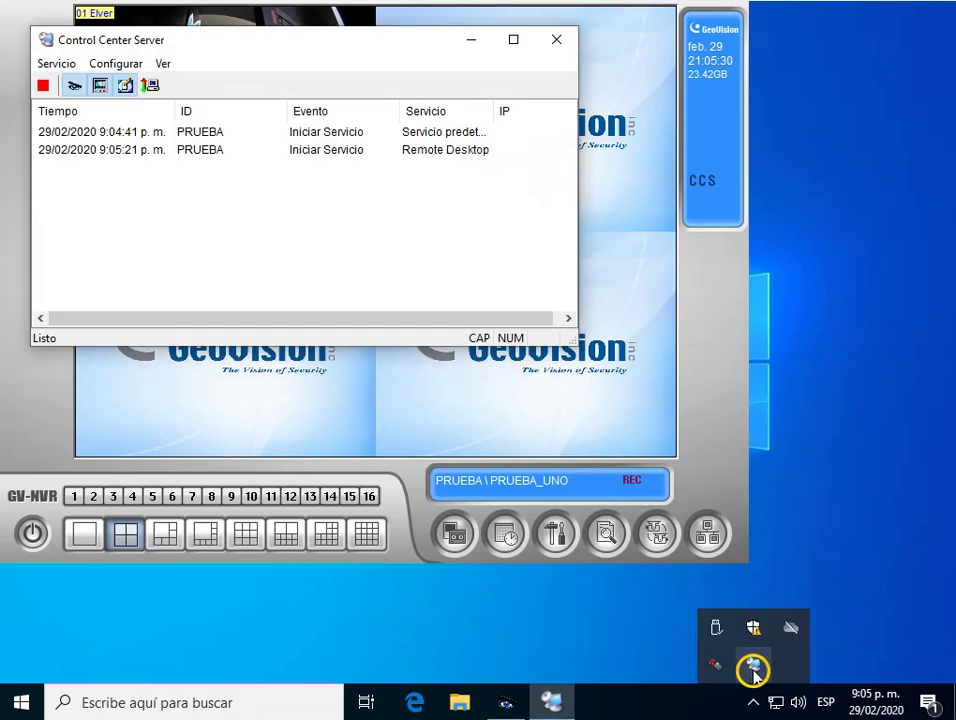
left_click(112, 63)
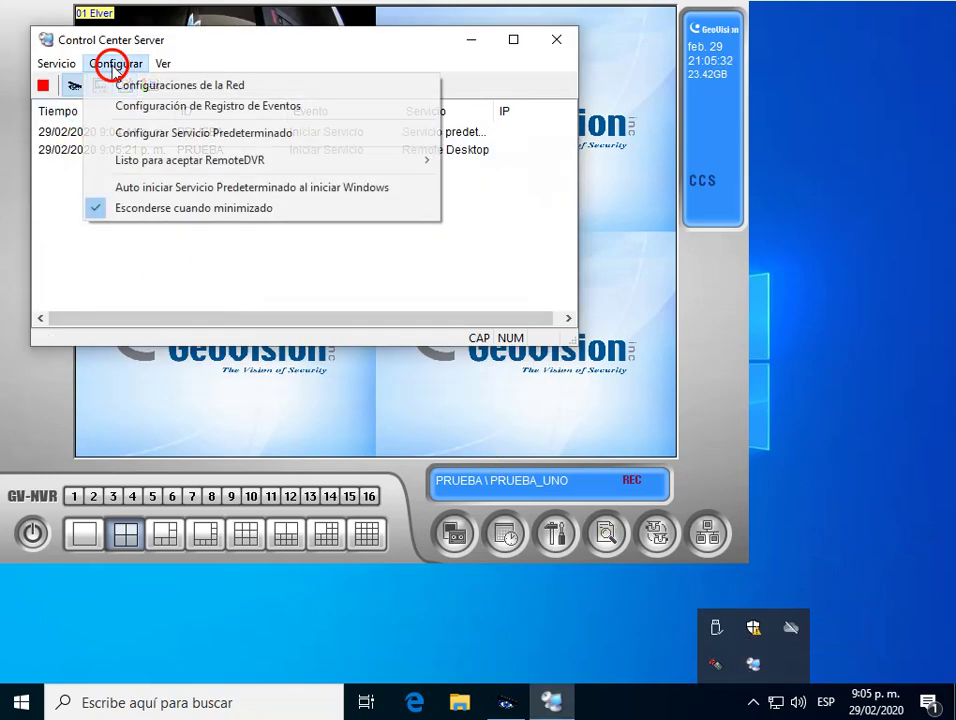
left_click(146, 190)
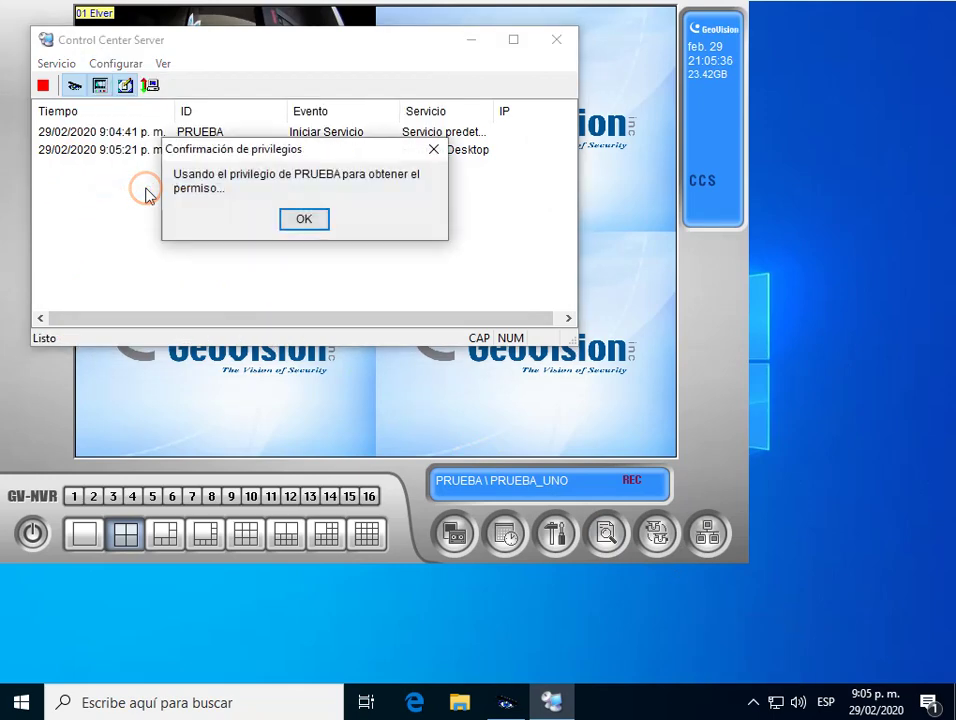
left_click(301, 219)
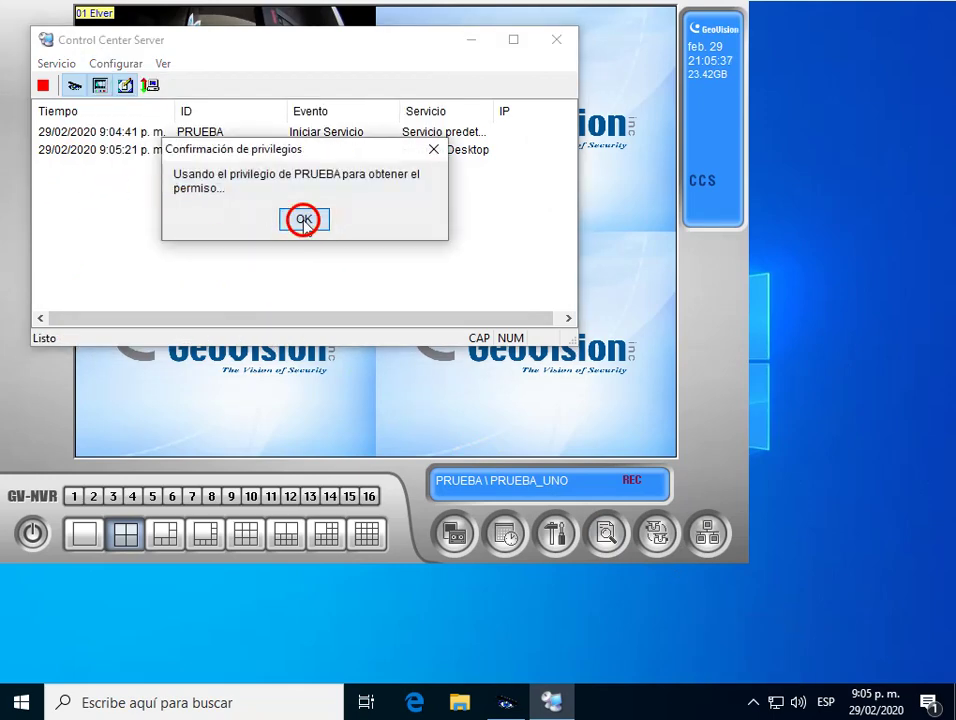
left_click(117, 62)
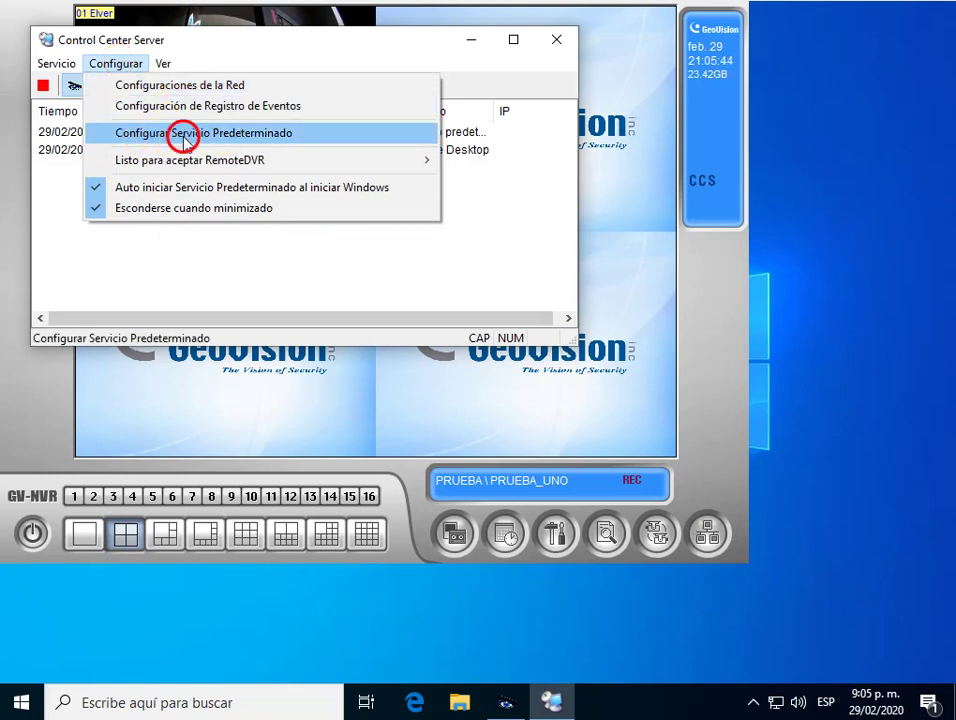
Add Servidor Remoto Desktop to the default services, then minimize the Control Center Server window.
left_click(185, 140)
left_click(309, 221)
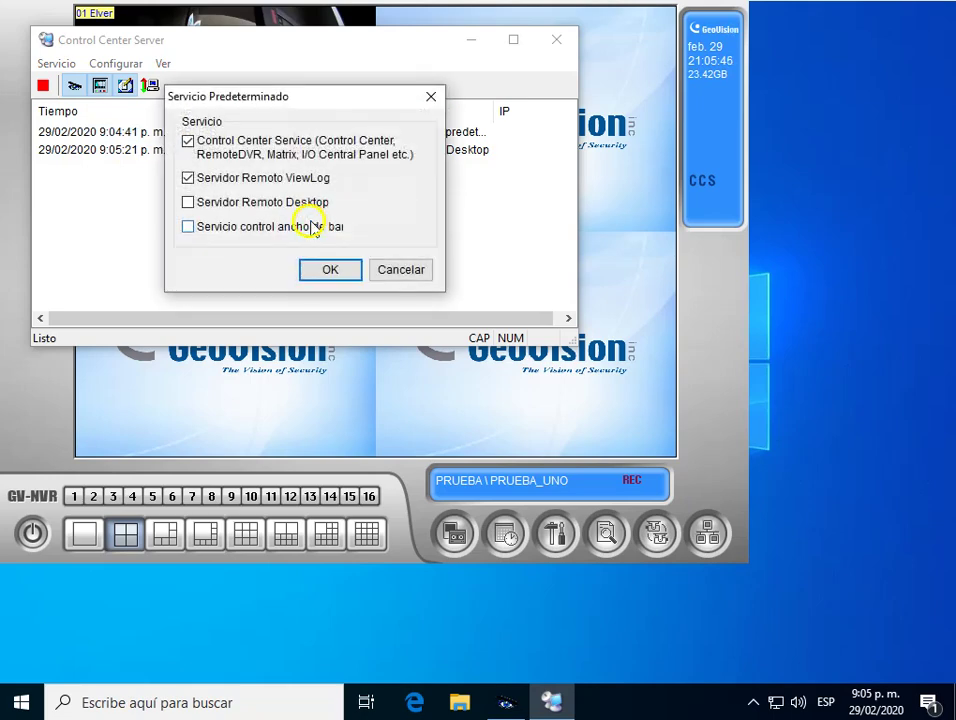
left_click(189, 203)
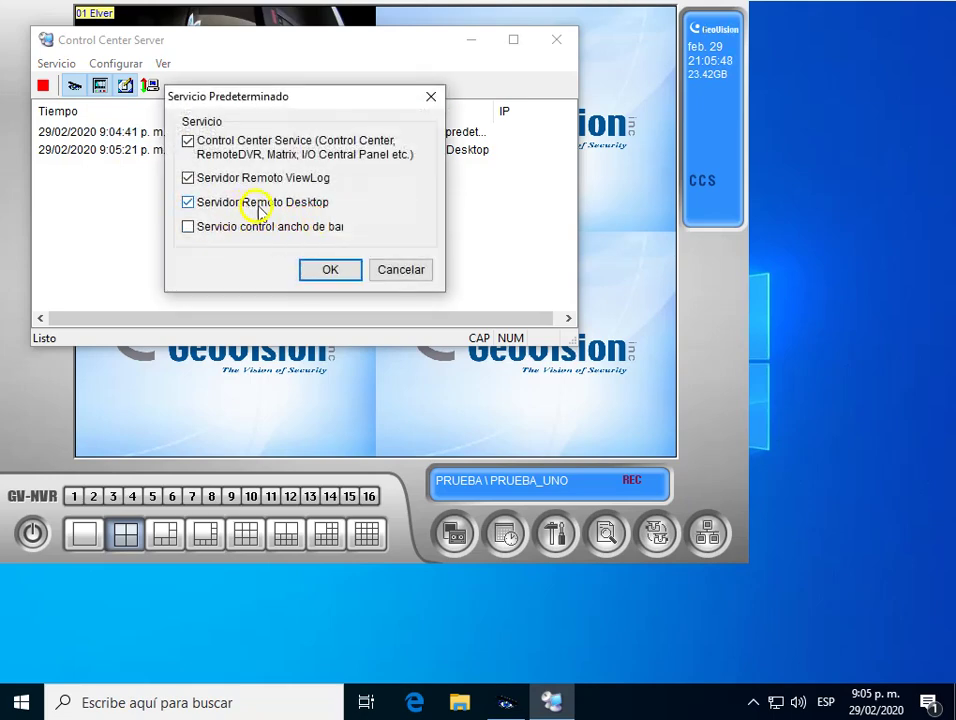
left_click(330, 272)
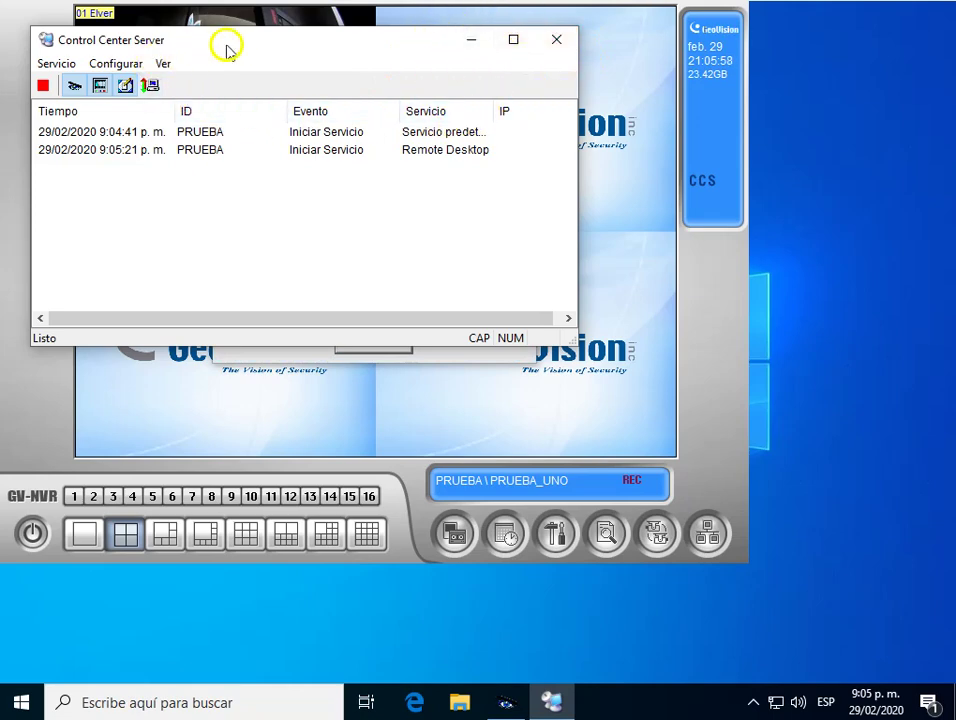
left_click_drag(241, 47, 292, 106)
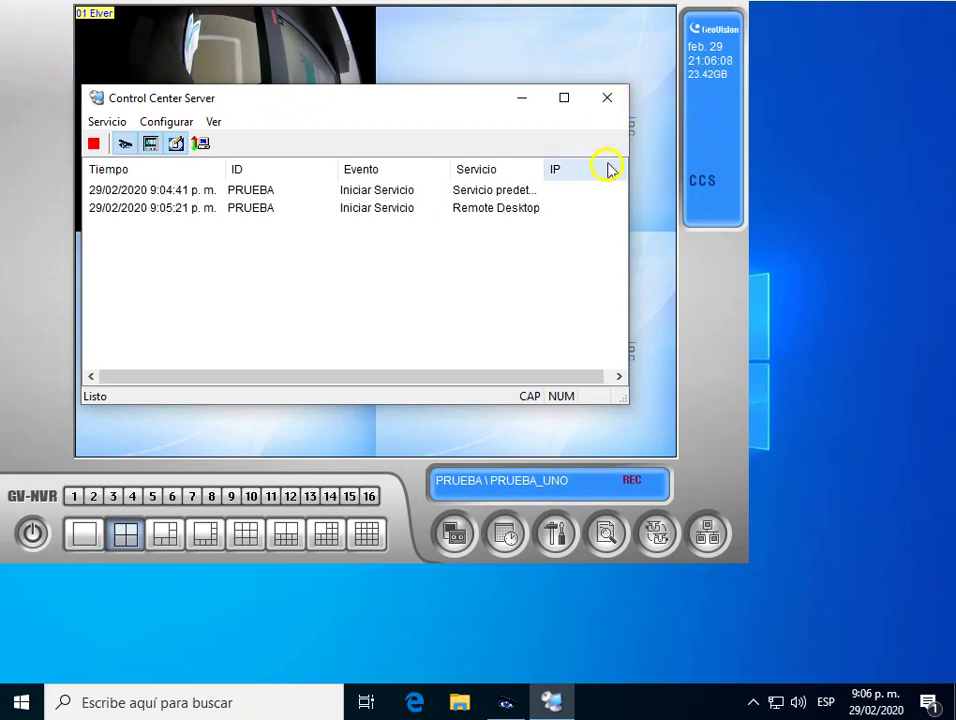
left_click(521, 101)
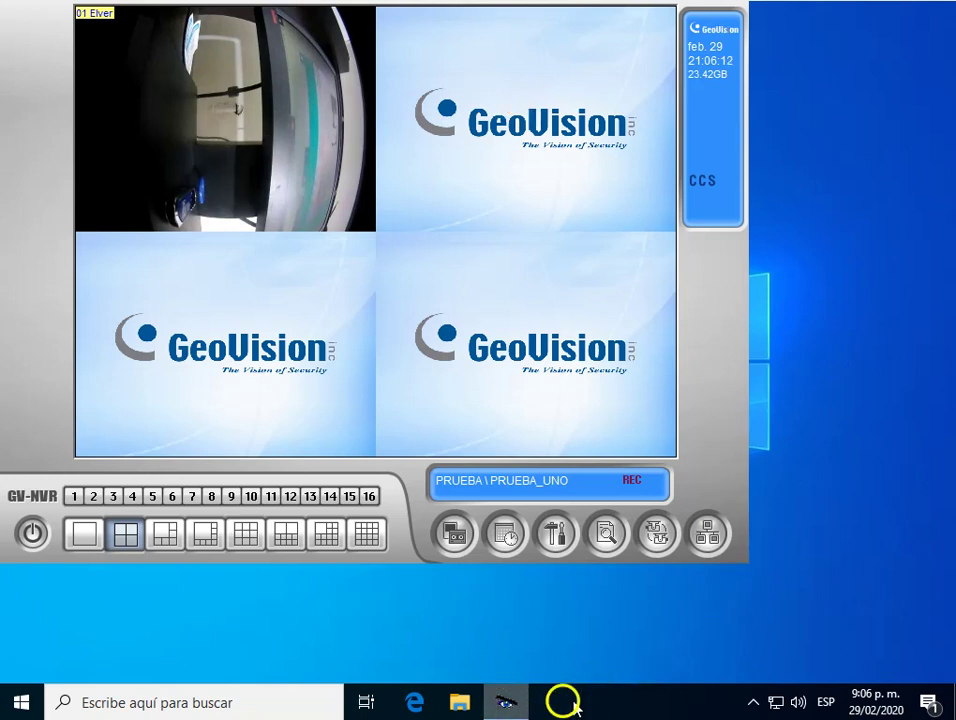
left_click(752, 702)
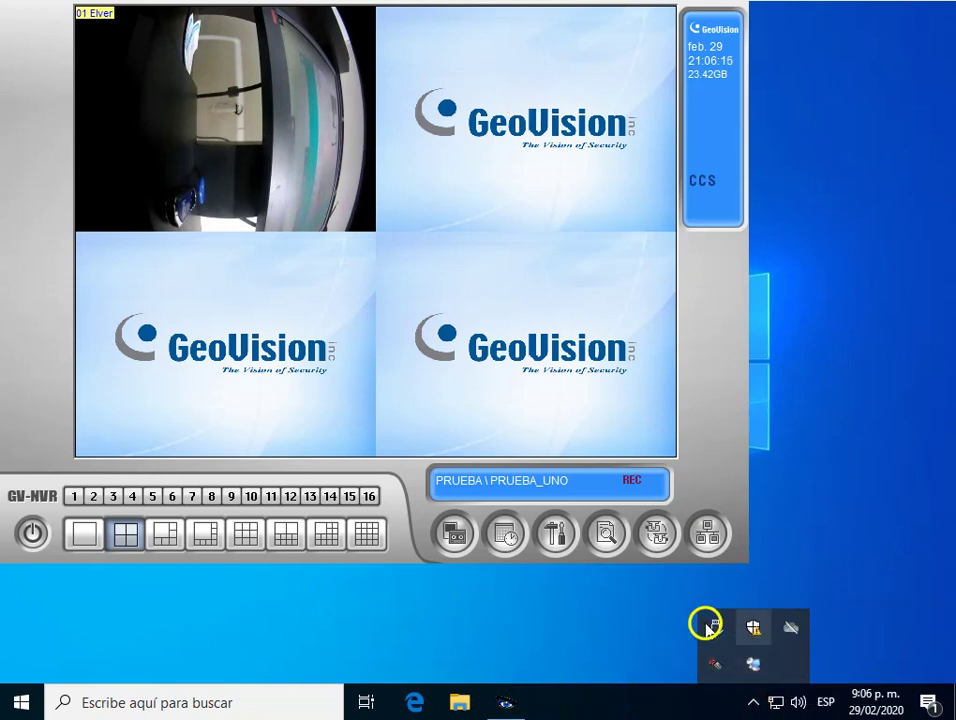
left_click(711, 386)
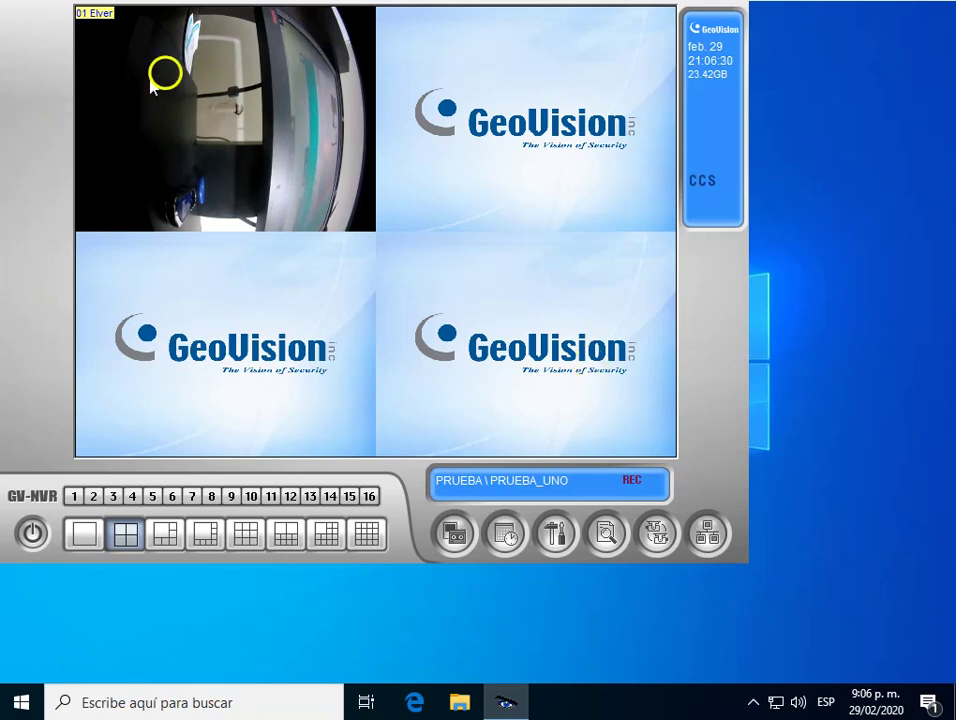
left_click(540, 553)
left_click(625, 566)
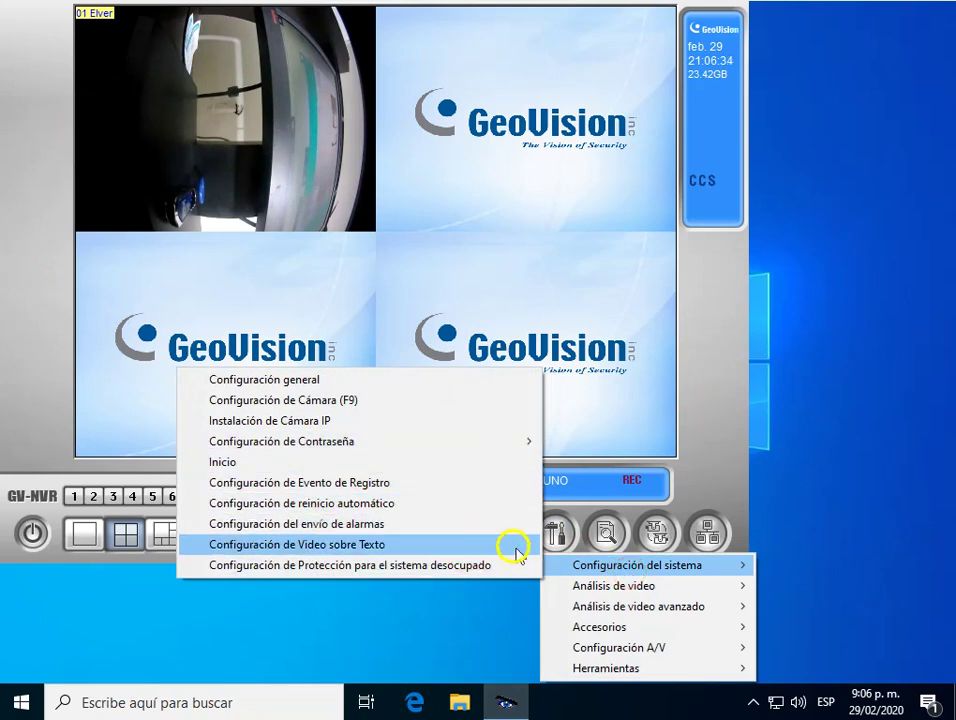
left_click(583, 590)
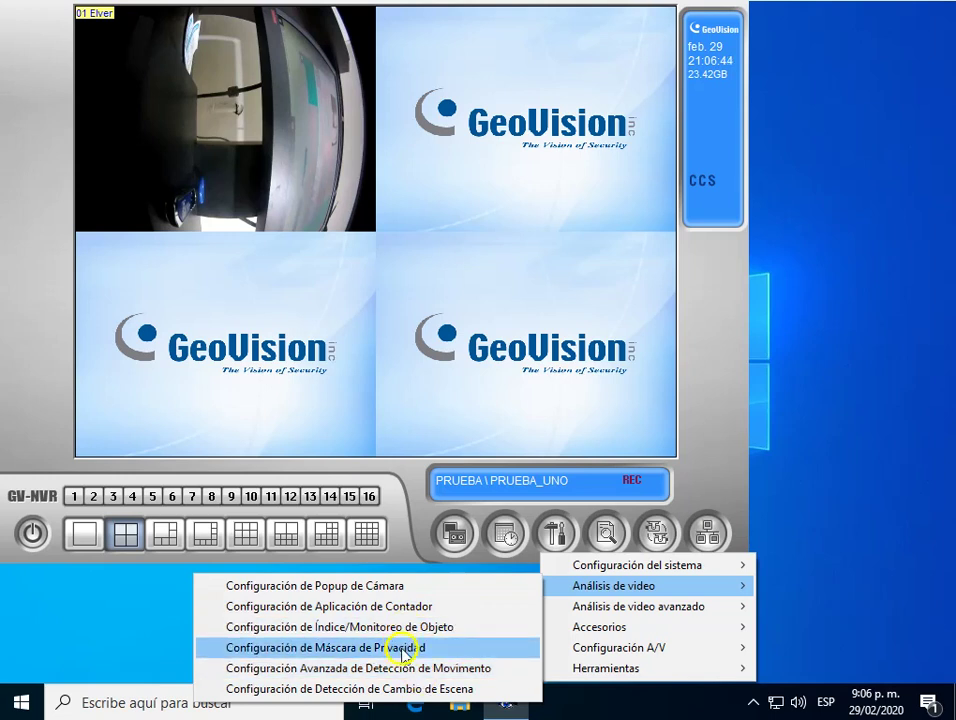
left_click(734, 380)
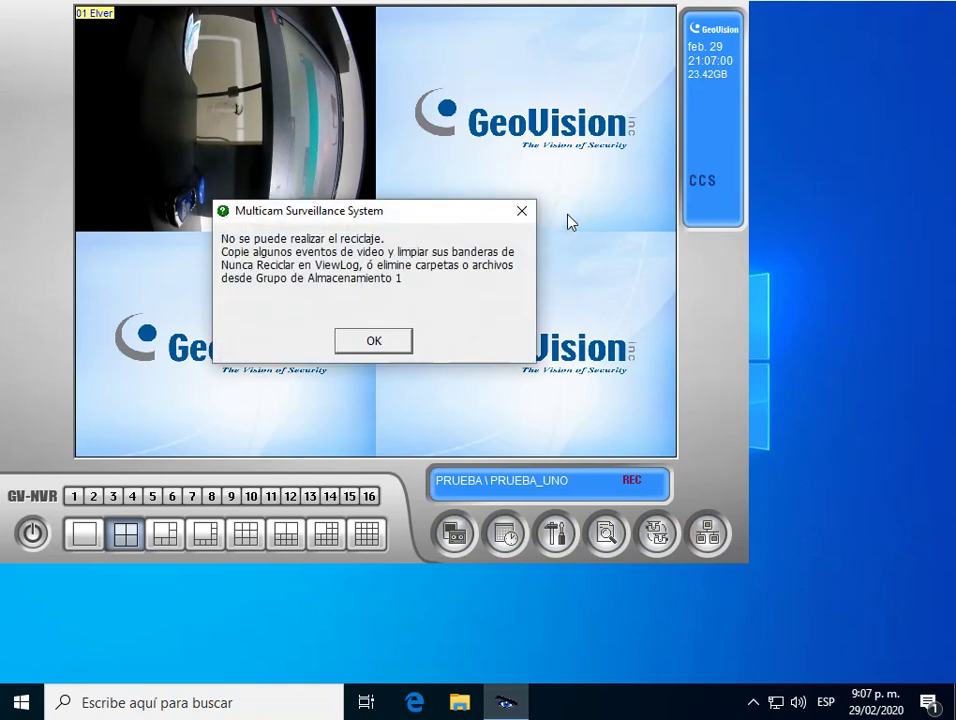
left_click(523, 213)
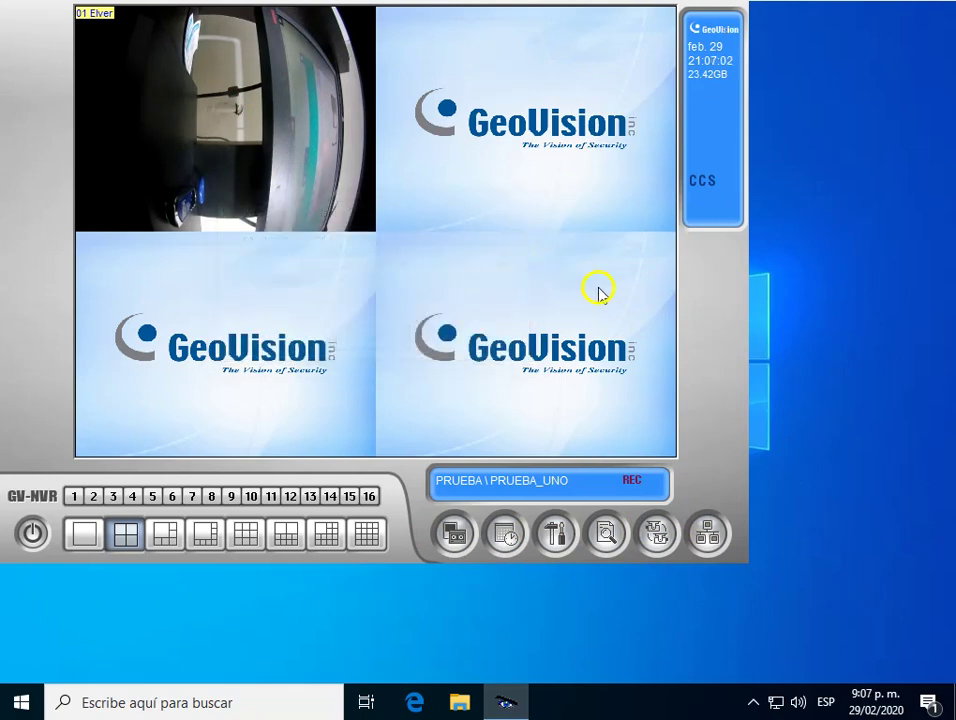